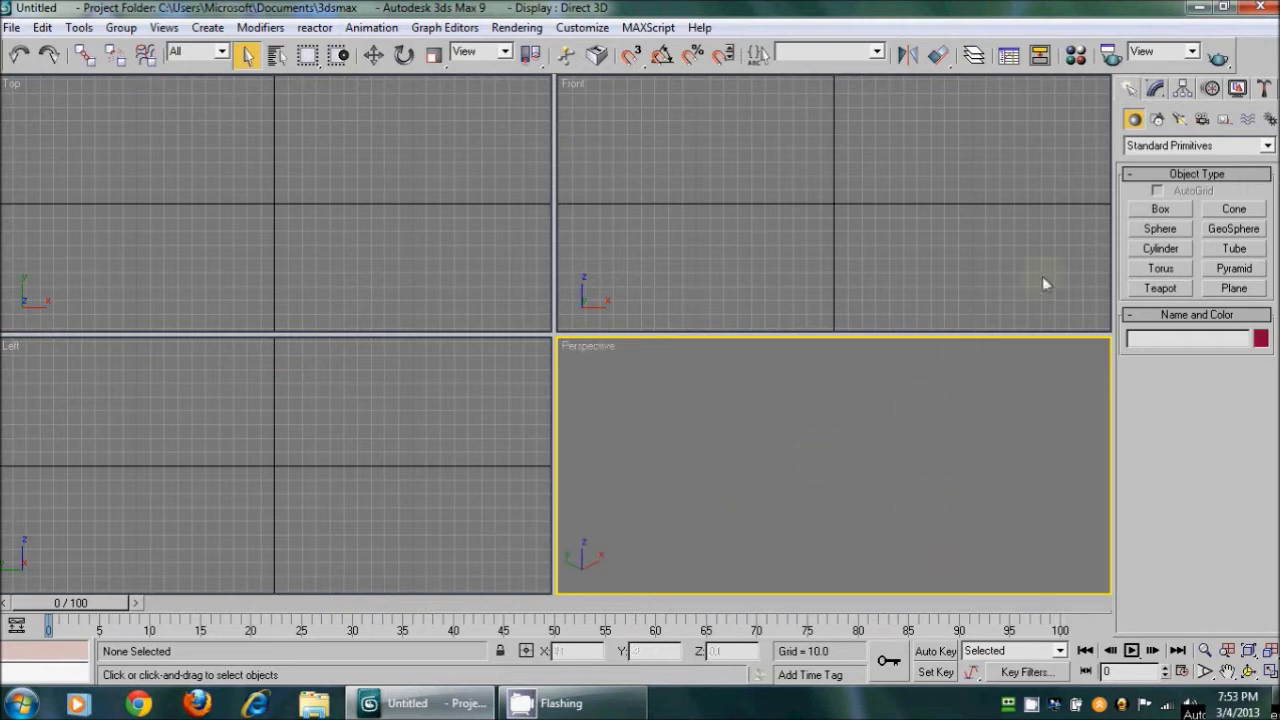
Create Box01 at the origin with Keyboard Entry: length 100, width 160, height 7
{"action": "left_click", "coordinate": [1158, 210]}
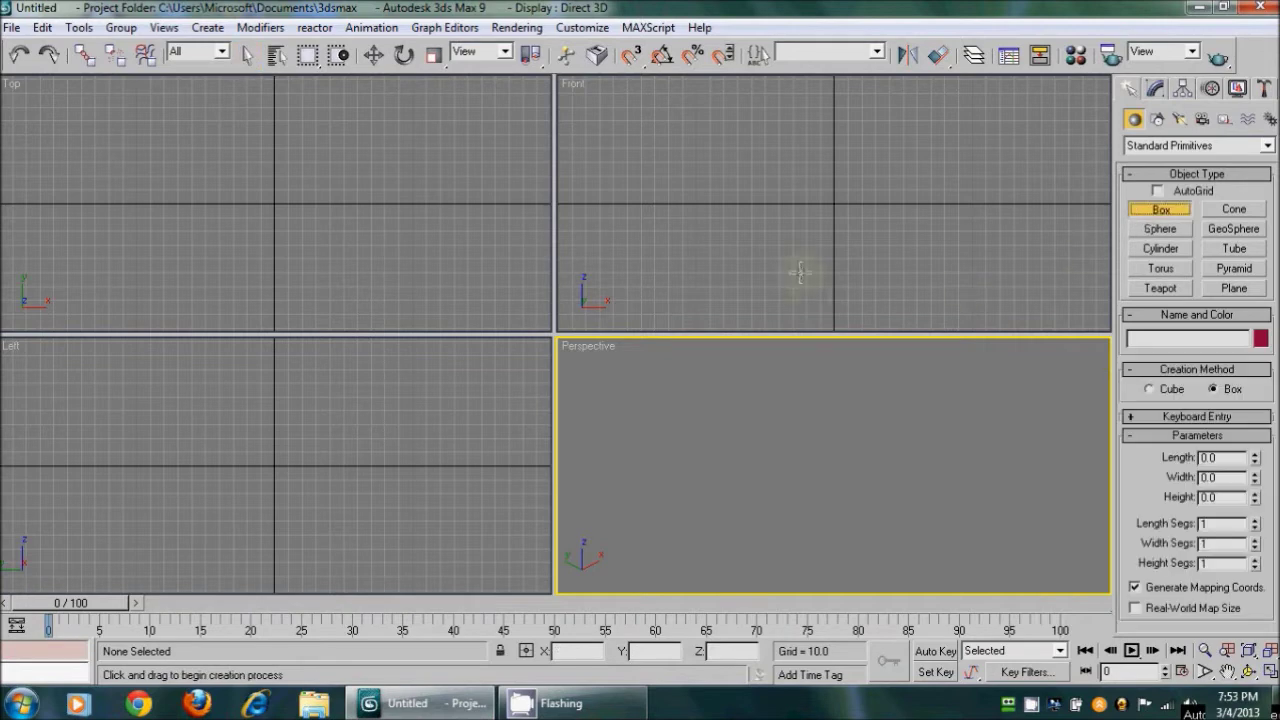
{"action": "left_click", "coordinate": [1181, 416]}
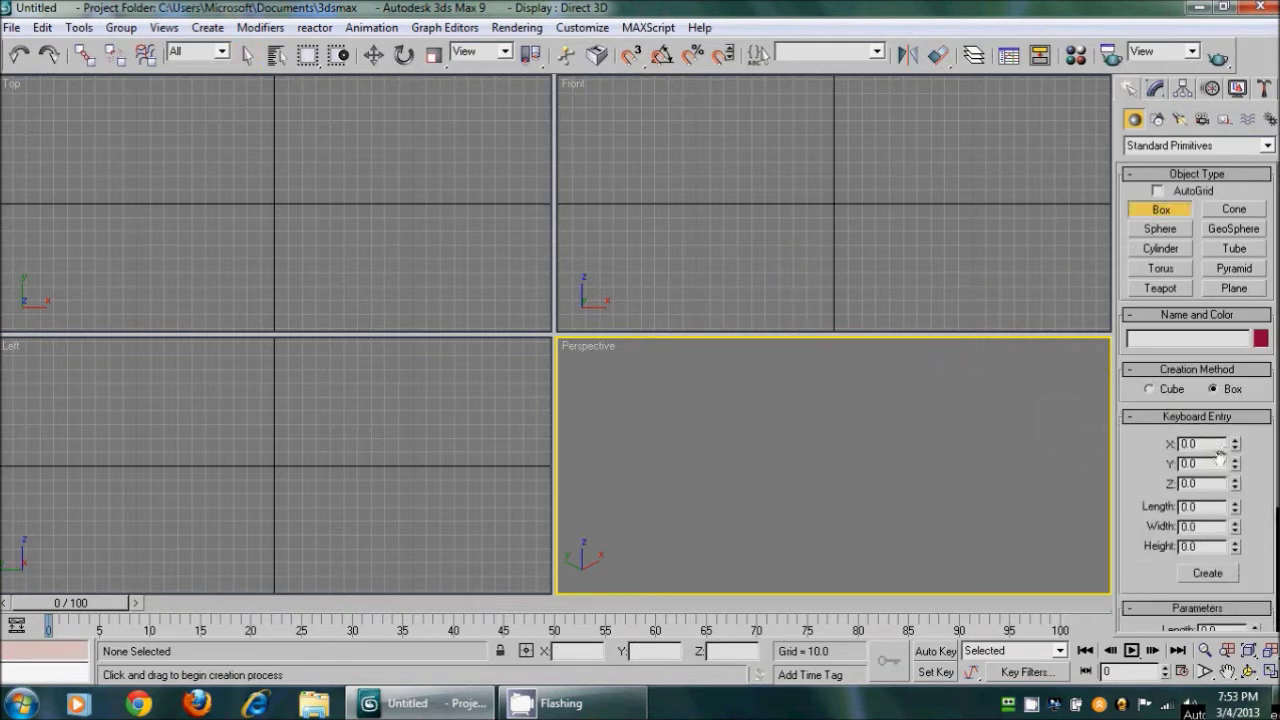
{"action": "double_click", "coordinate": [1200, 506]}
{"action": "type", "text": "100"}
{"action": "double_click", "coordinate": [1205, 526]}
{"action": "double_click", "coordinate": [1190, 546]}
{"action": "type", "text": "7"}
{"action": "left_click", "coordinate": [1205, 573]}
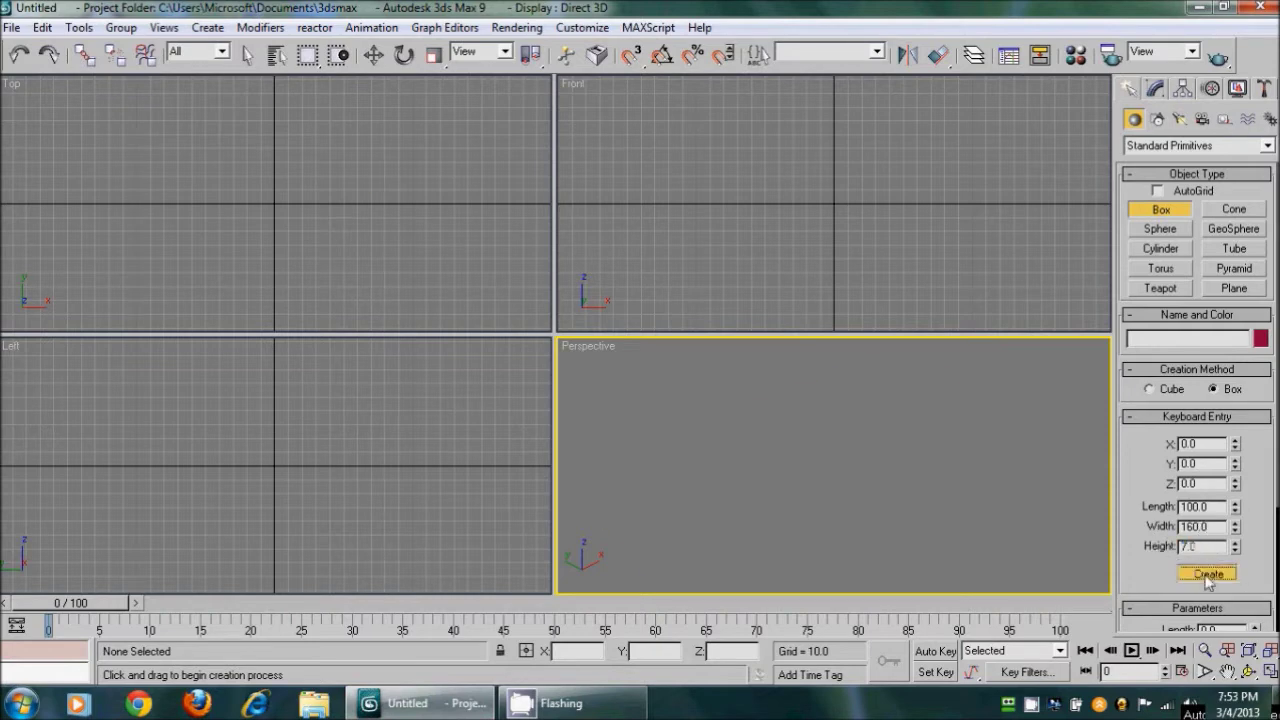
Turn off Use Selection Brackets in the Perspective viewport configuration
{"action": "left_click", "coordinate": [1249, 672]}
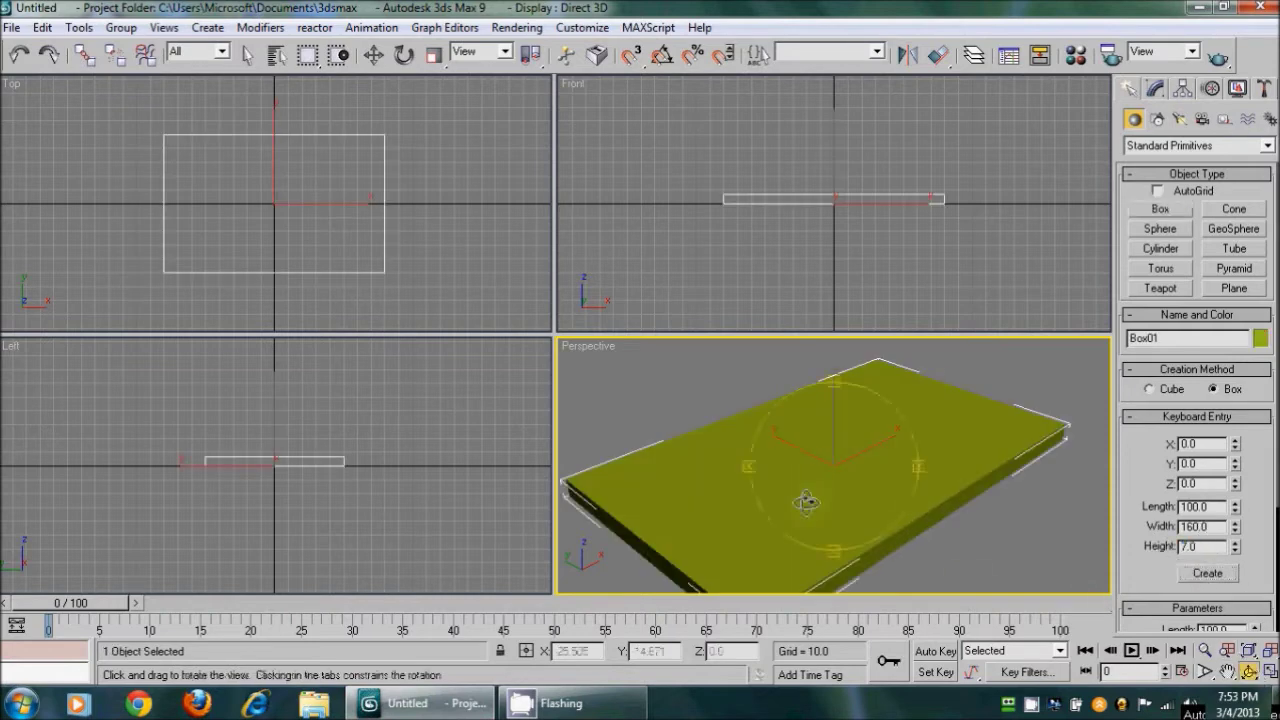
{"action": "left_click_drag", "start_coordinate": [808, 498], "coordinate": [846, 463]}
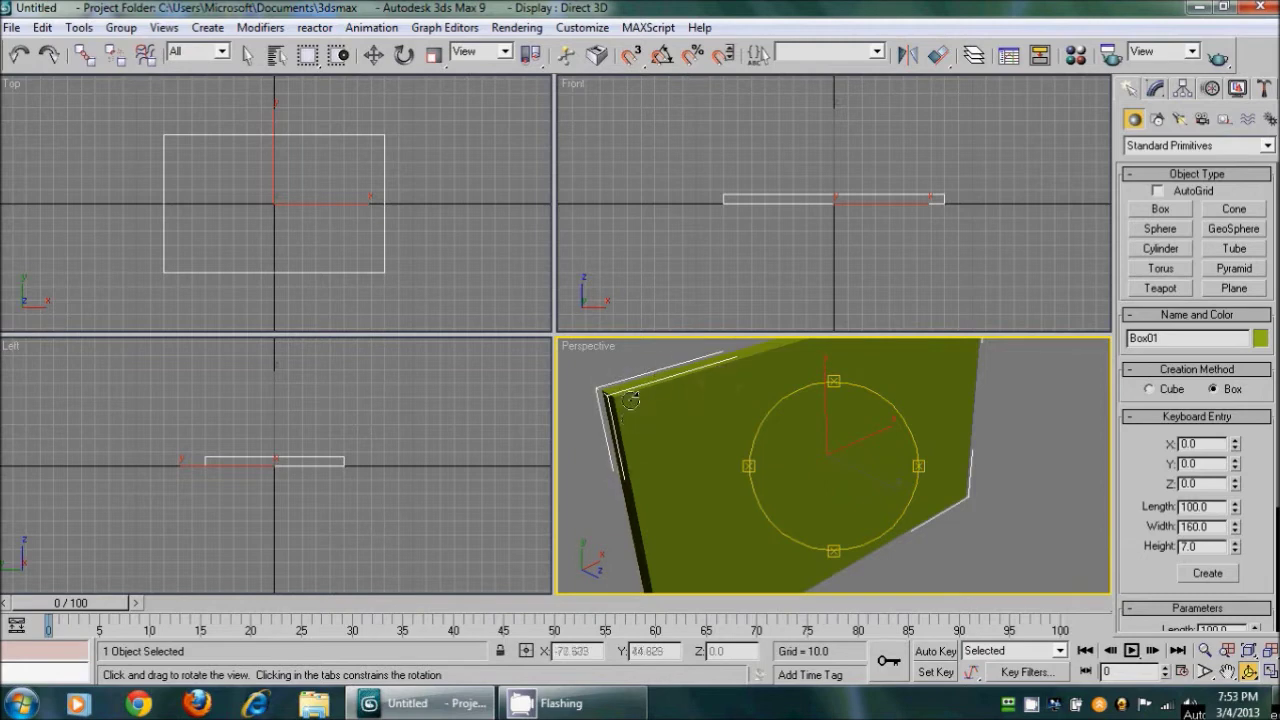
{"action": "right_click", "coordinate": [592, 346]}
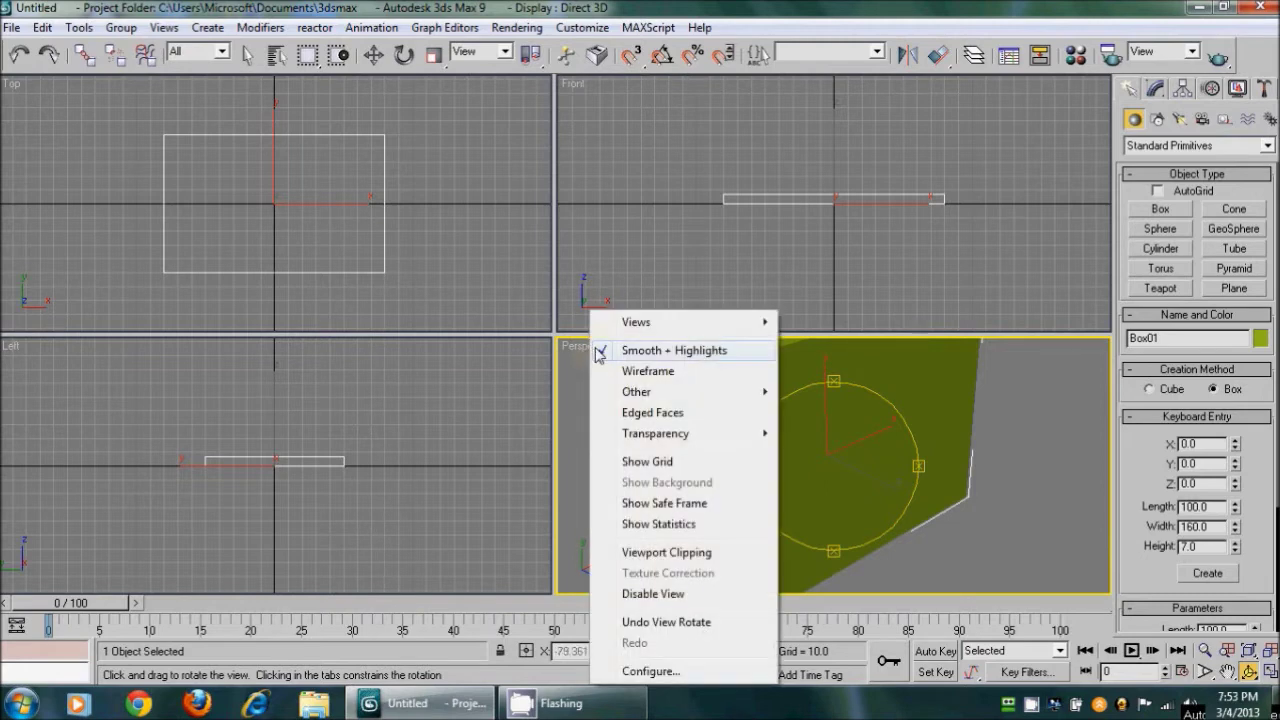
{"action": "left_click", "coordinate": [703, 676]}
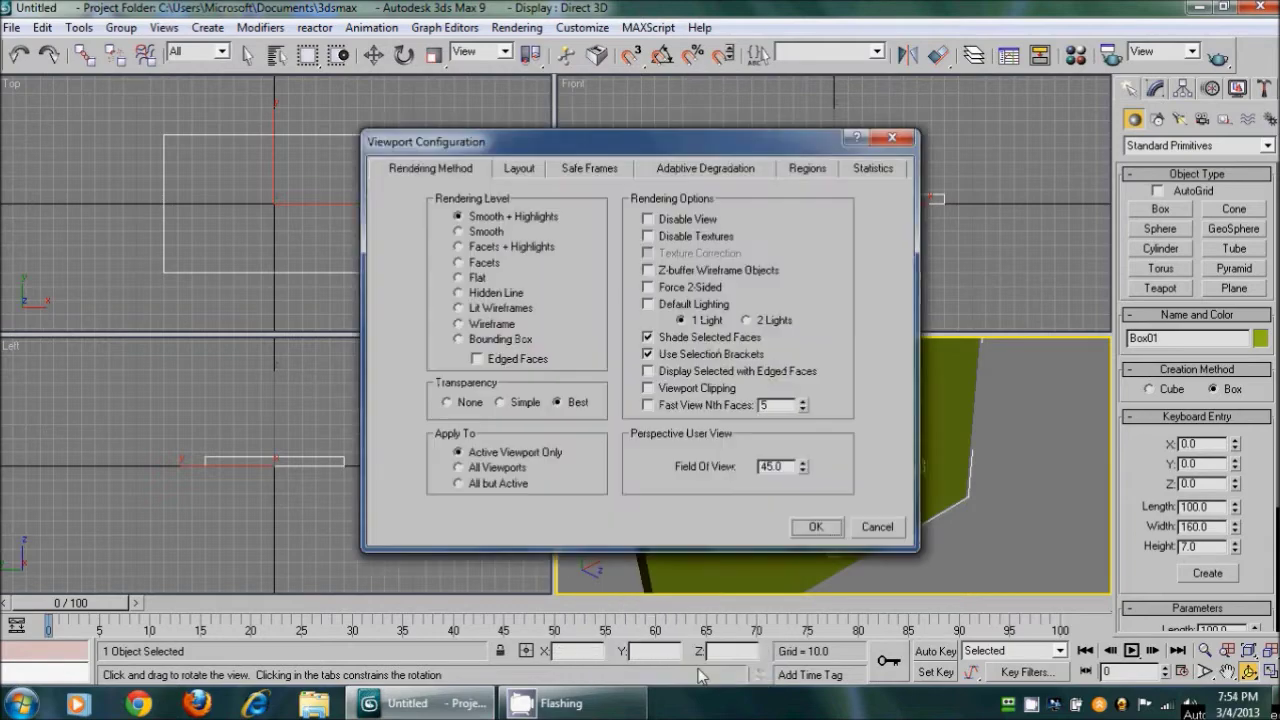
{"action": "left_click", "coordinate": [654, 360]}
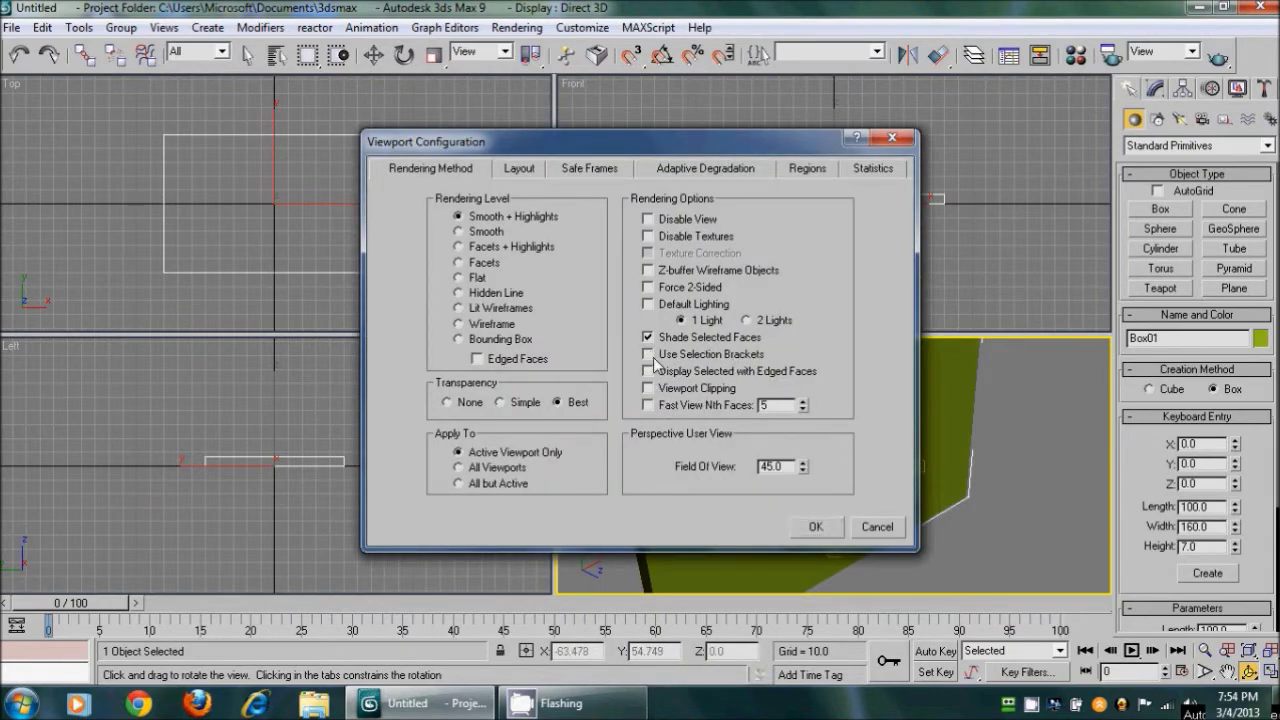
{"action": "left_click", "coordinate": [815, 527]}
Orbit the Perspective view to an angled view showing the box's top edge
{"action": "left_click_drag", "start_coordinate": [822, 500], "coordinate": [734, 362]}
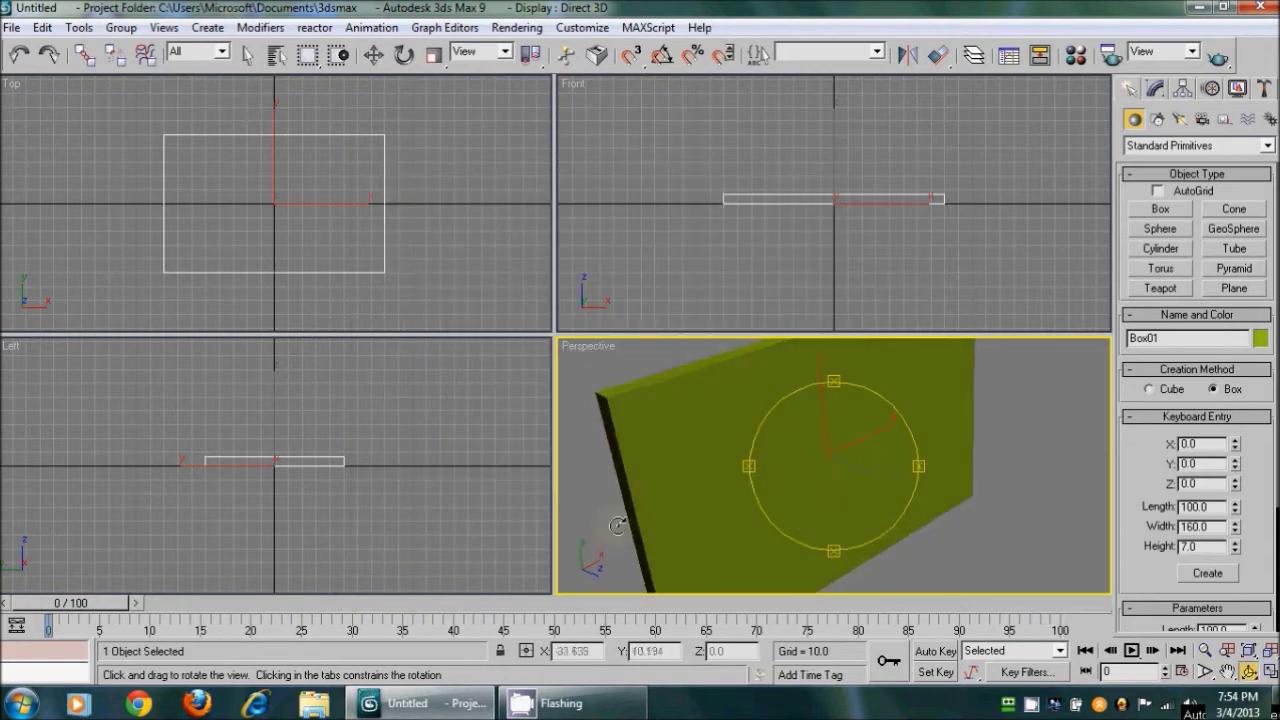
{"action": "left_click_drag", "start_coordinate": [823, 477], "coordinate": [853, 447]}
{"action": "left_click_drag", "start_coordinate": [726, 423], "coordinate": [757, 346]}
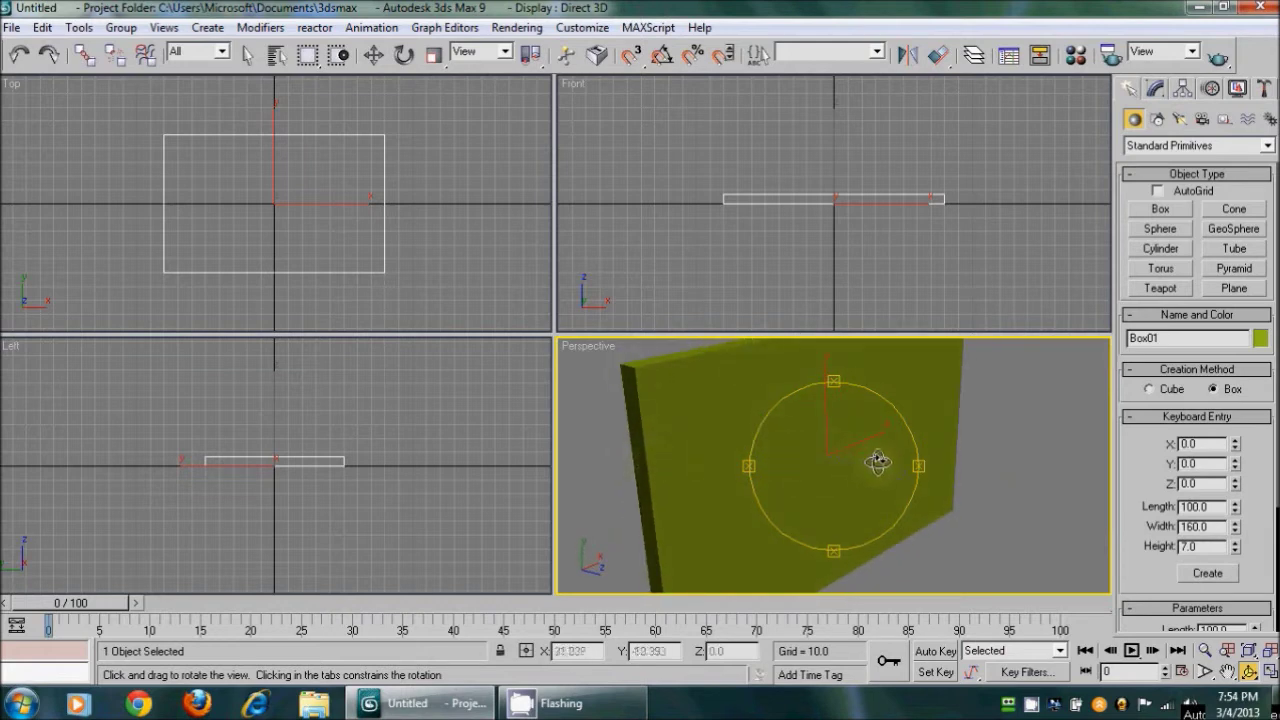
{"action": "left_click_drag", "start_coordinate": [909, 443], "coordinate": [846, 443]}
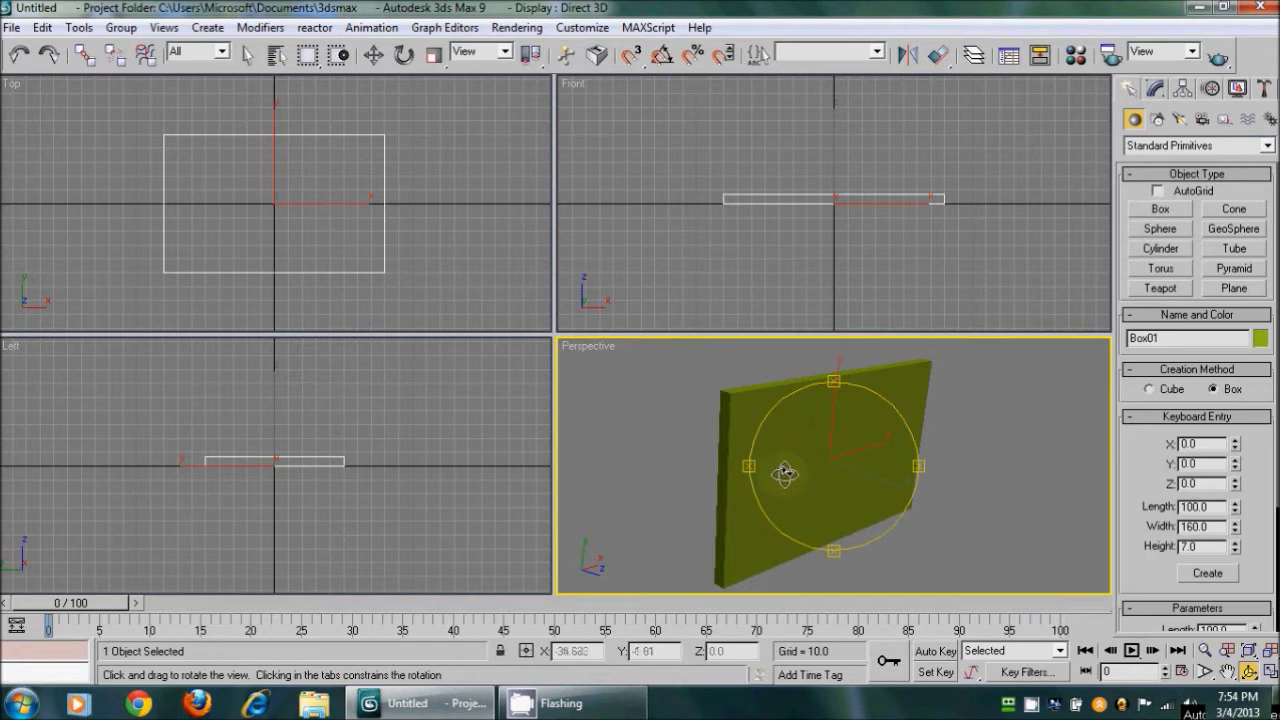
{"action": "left_click_drag", "start_coordinate": [786, 471], "coordinate": [786, 474]}
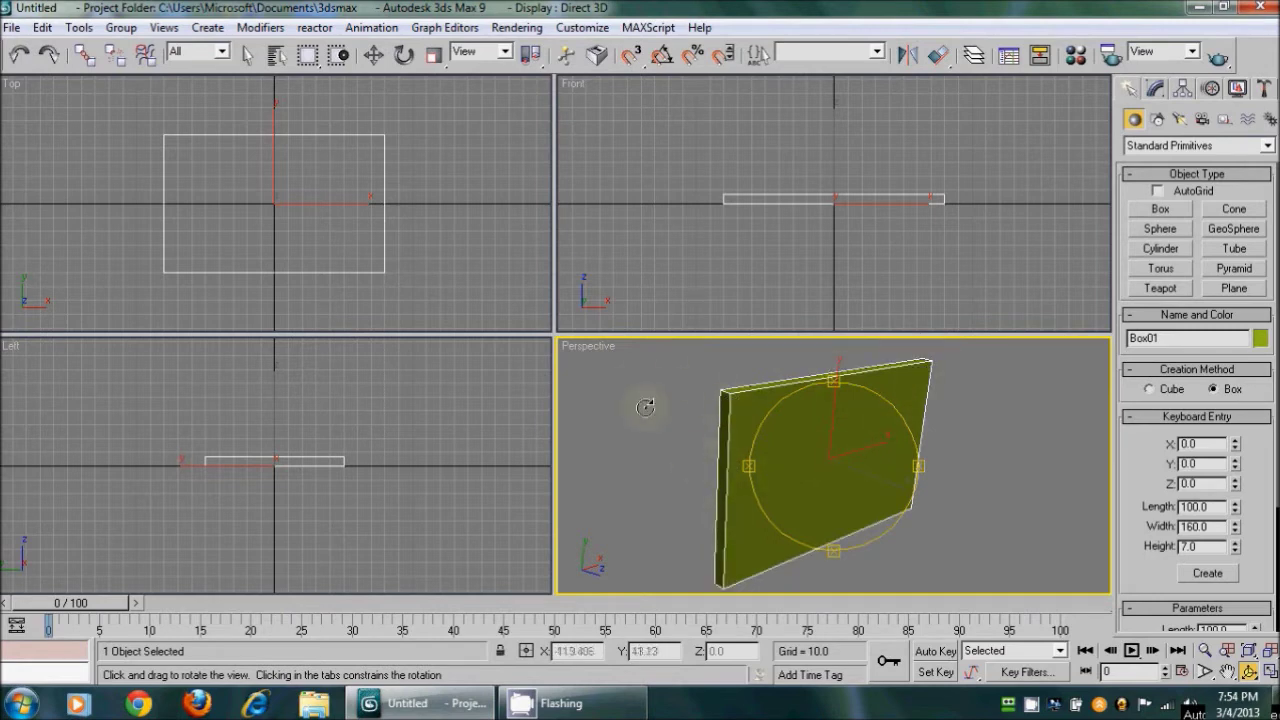
{"action": "left_click", "coordinate": [601, 345]}
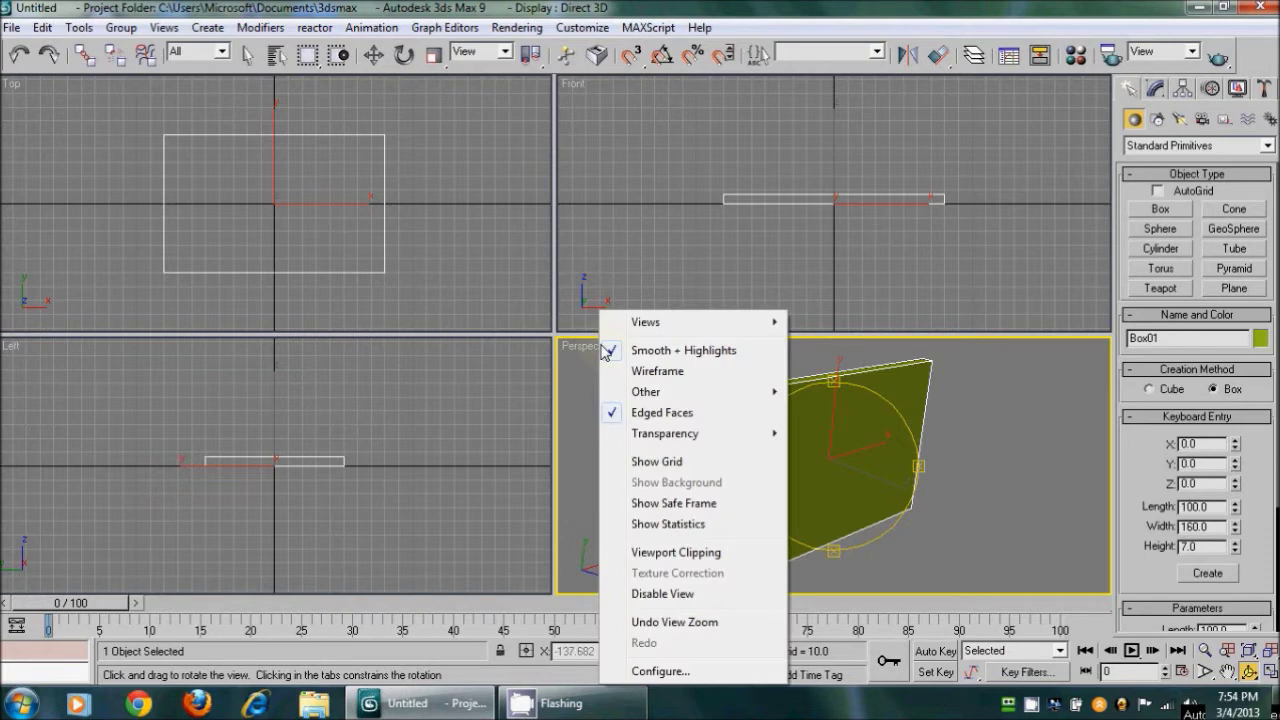
{"action": "left_click", "coordinate": [655, 420]}
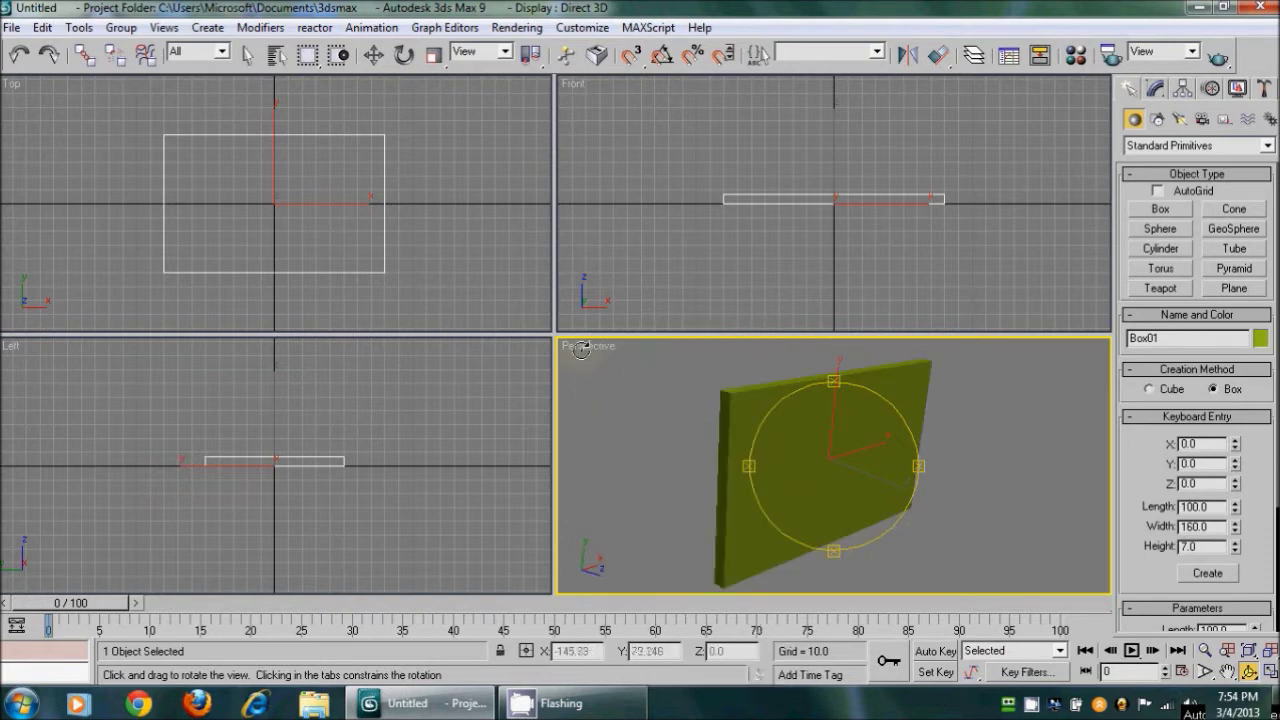
{"action": "left_click", "coordinate": [578, 348]}
{"action": "left_click", "coordinate": [630, 415]}
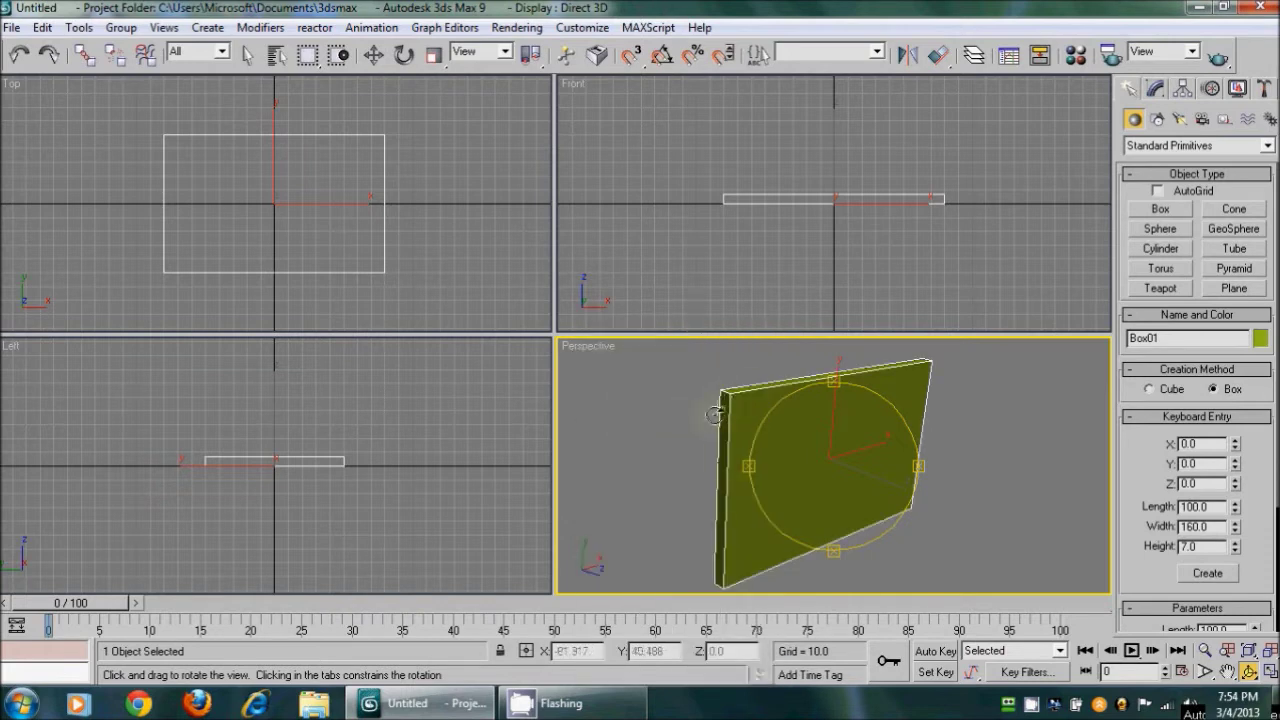
{"action": "left_click_drag", "start_coordinate": [814, 462], "coordinate": [809, 483]}
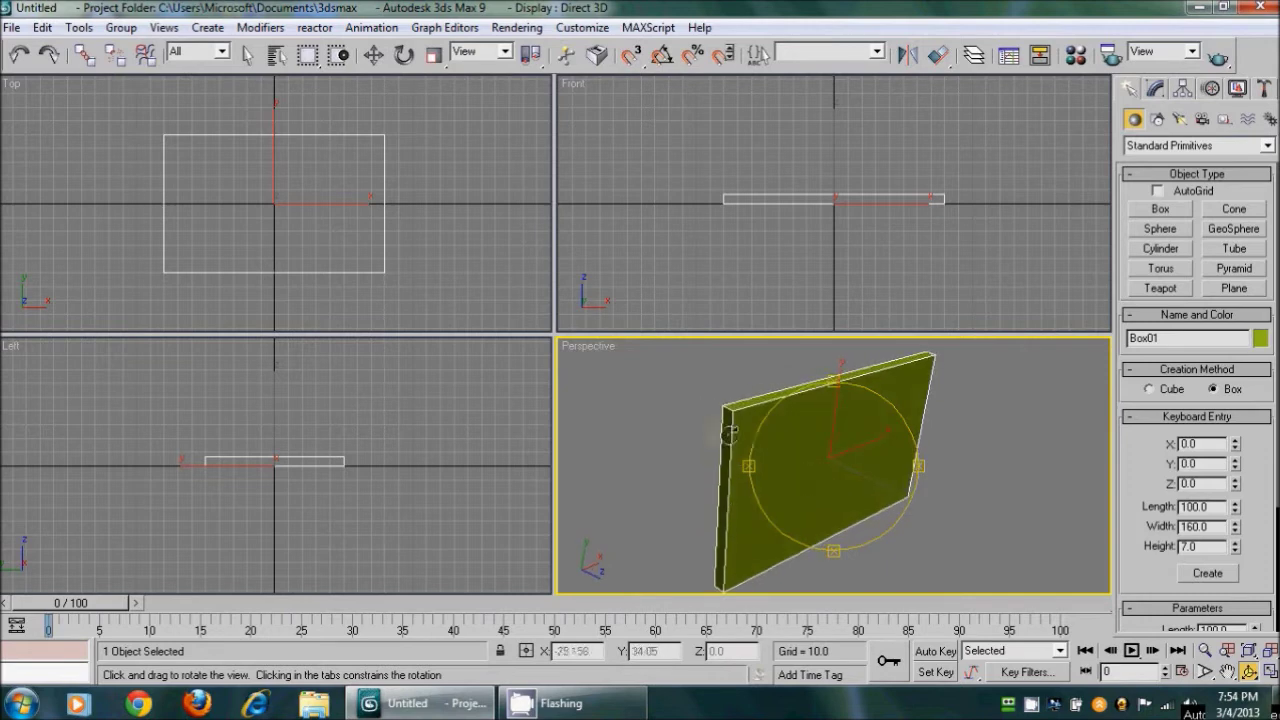
{"action": "left_click_drag", "start_coordinate": [730, 435], "coordinate": [726, 437]}
{"action": "left_click_drag", "start_coordinate": [801, 487], "coordinate": [790, 460]}
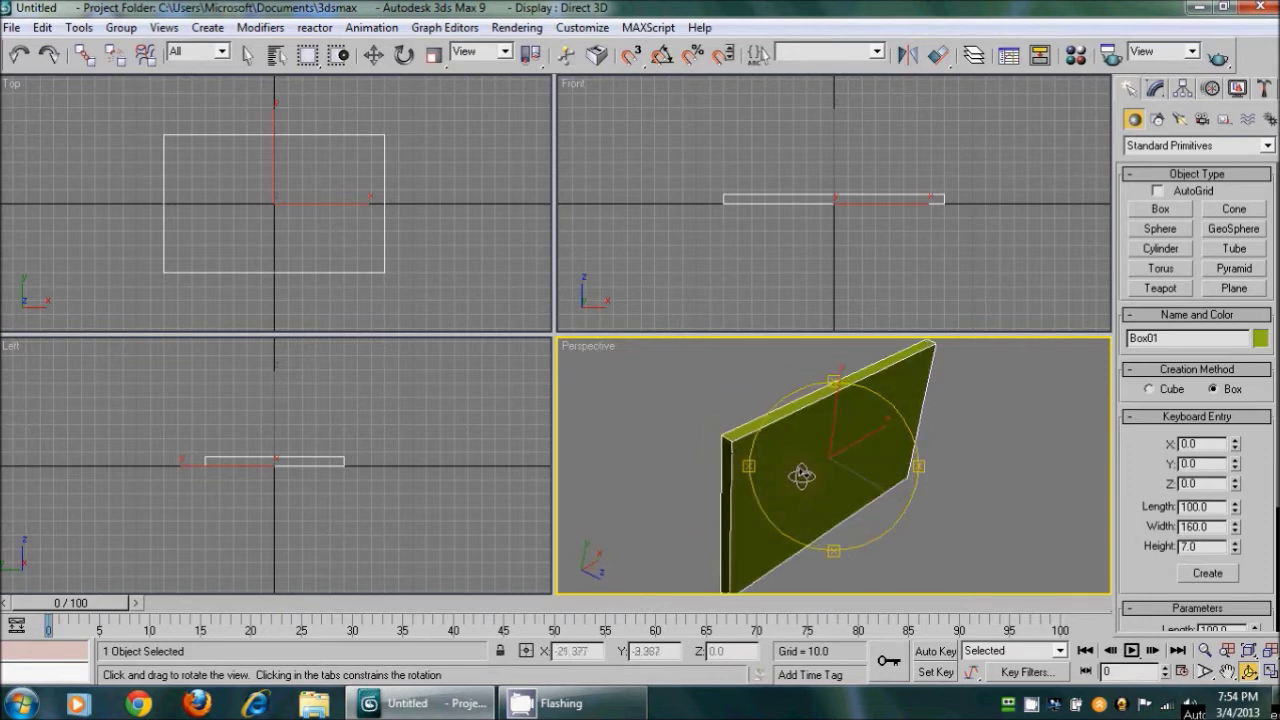
{"action": "left_click", "coordinate": [248, 54]}
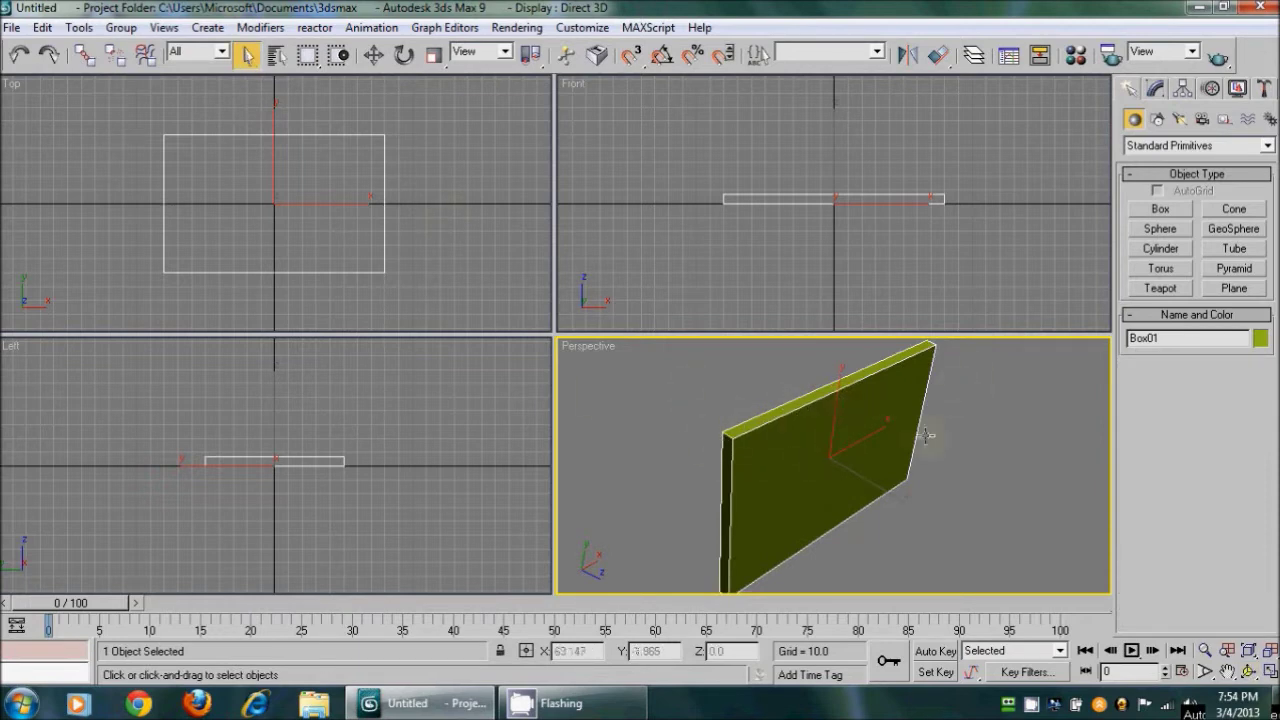
{"action": "right_click", "coordinate": [758, 457]}
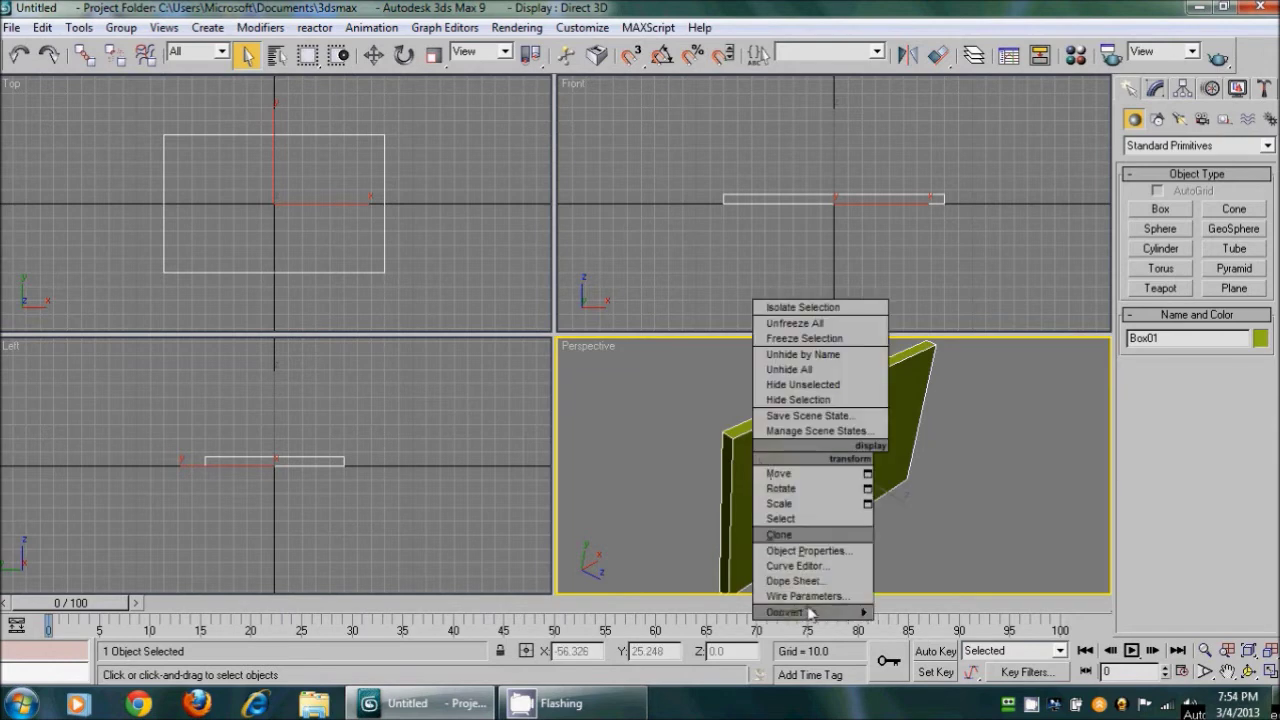
Convert Box01 to an Editable Poly
{"action": "mouse_move", "coordinate": [808, 612]}
{"action": "left_click", "coordinate": [940, 627]}
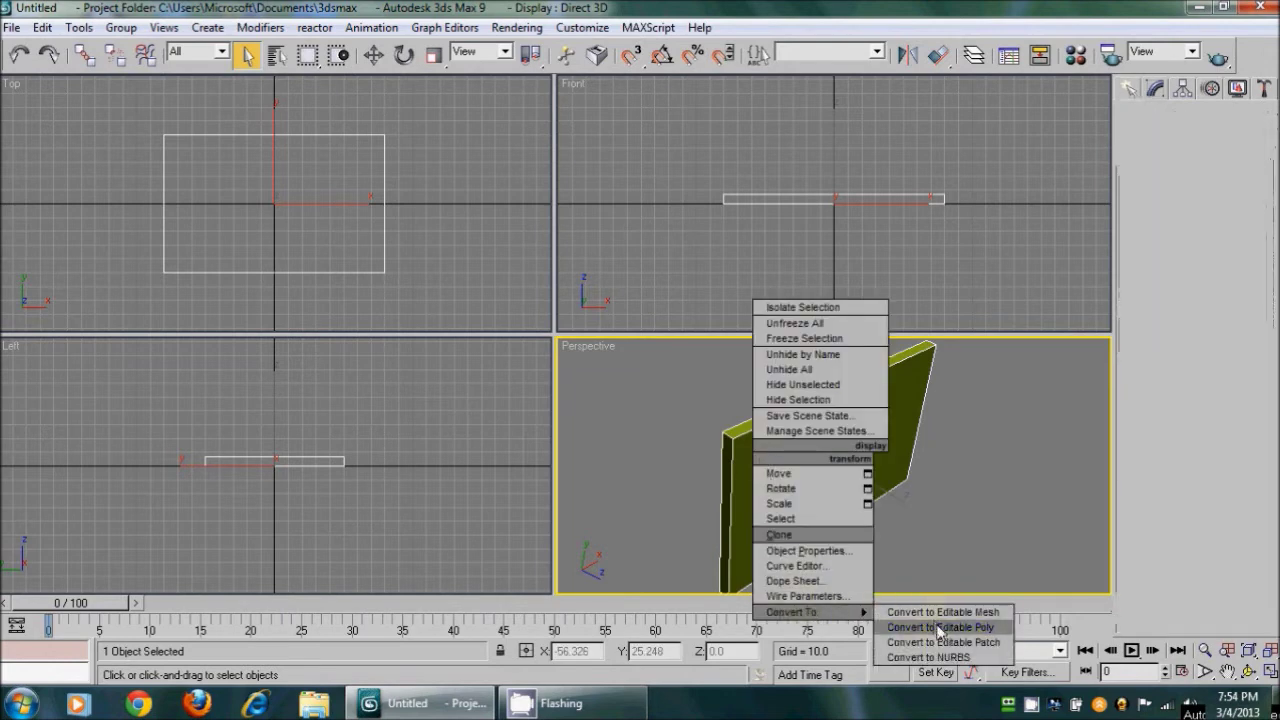
{"action": "left_click", "coordinate": [1248, 671]}
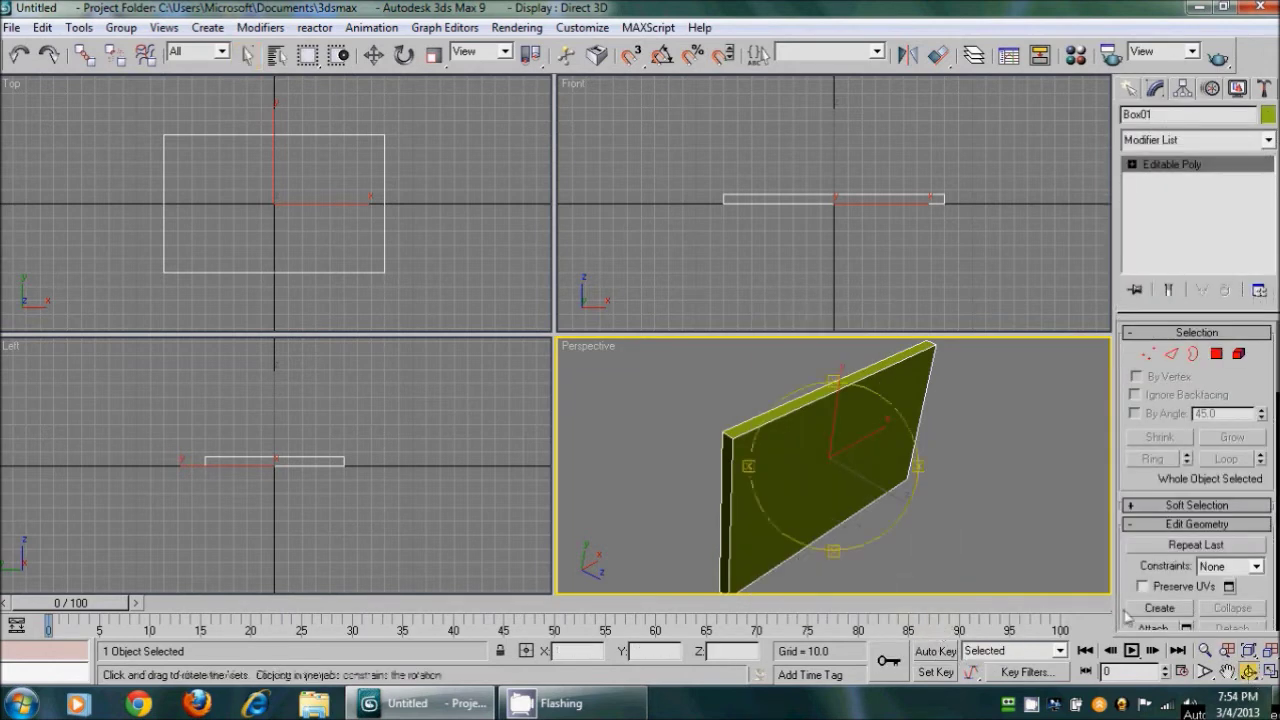
{"action": "left_click_drag", "start_coordinate": [860, 488], "coordinate": [666, 439]}
{"action": "left_click_drag", "start_coordinate": [849, 463], "coordinate": [866, 492]}
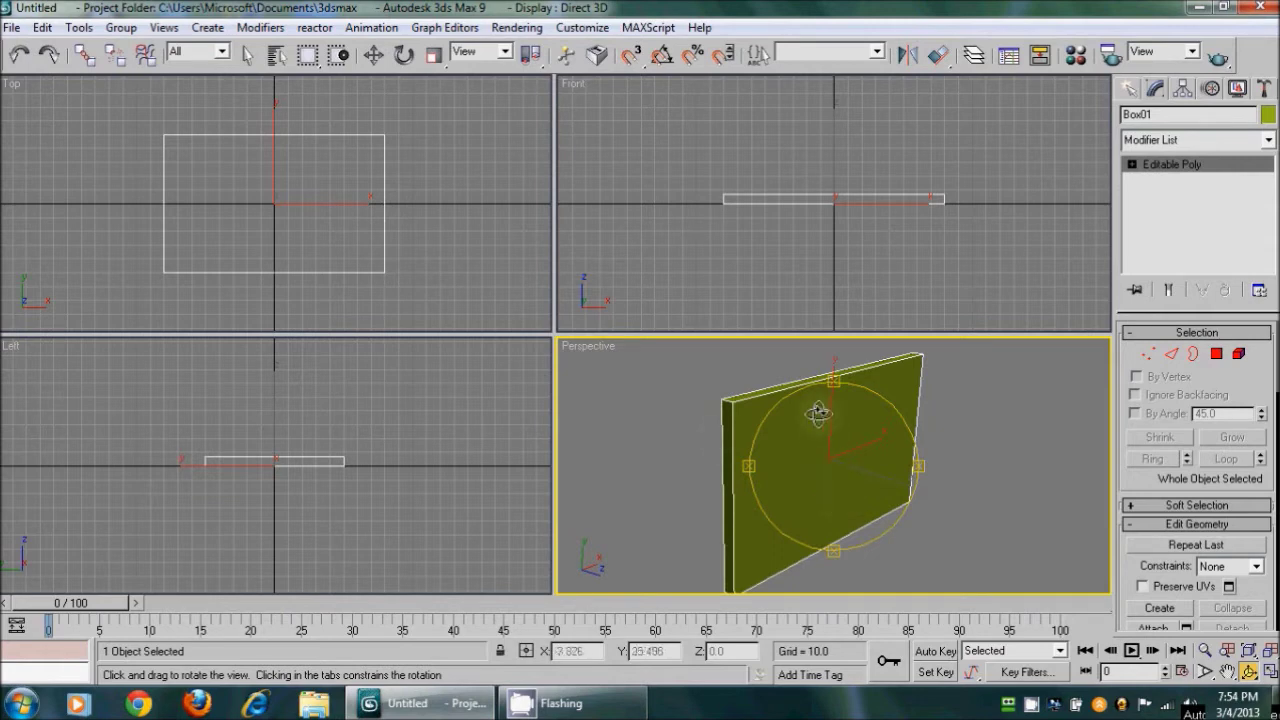
In Edge mode, select the top edge and three left-side edges, and switch to wireframe (F3)
{"action": "left_click", "coordinate": [1174, 355]}
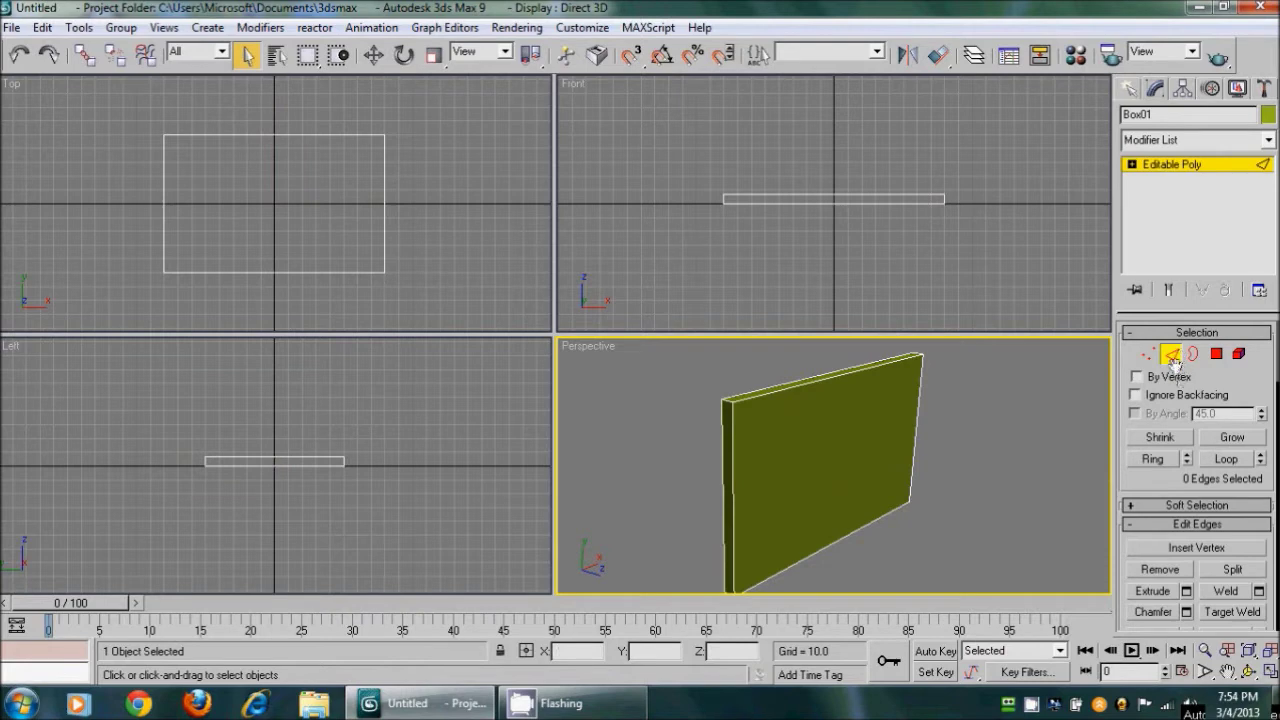
{"action": "left_click", "coordinate": [826, 376]}
{"action": "left_click", "coordinate": [714, 434], "text": "ctrl"}
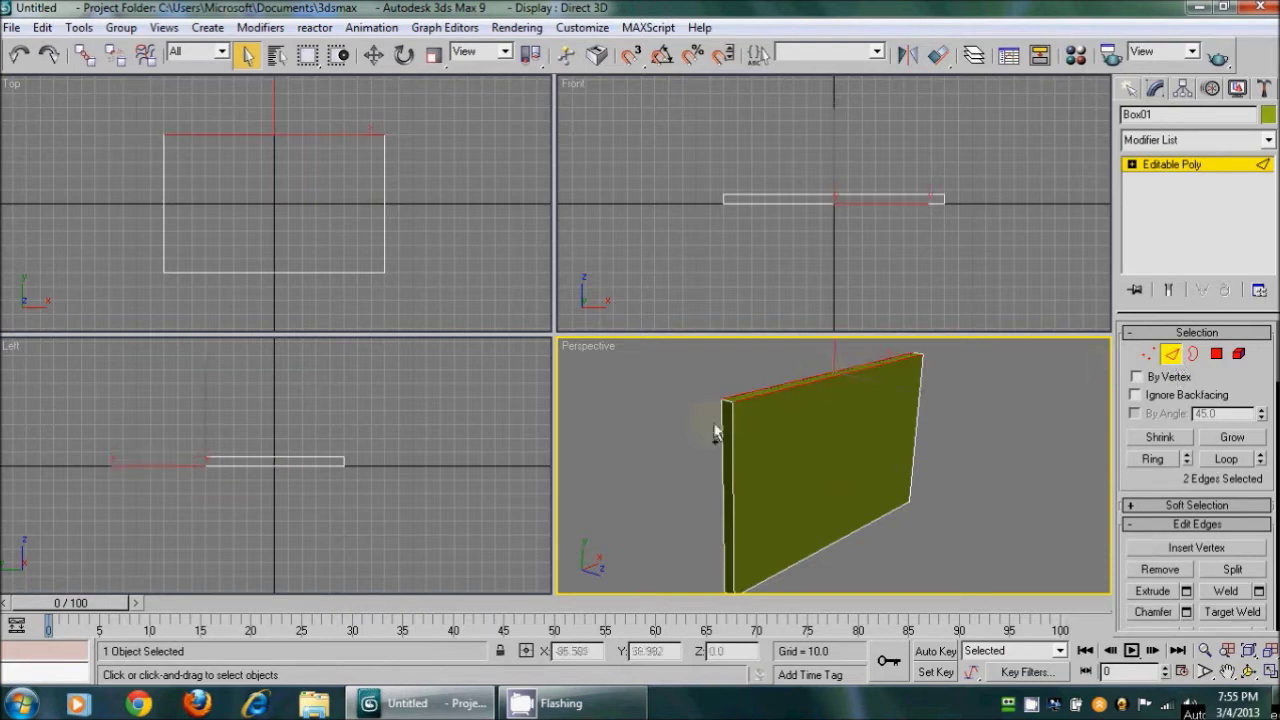
{"action": "left_click", "coordinate": [716, 430], "text": "ctrl"}
{"action": "left_click", "coordinate": [731, 428], "text": "ctrl"}
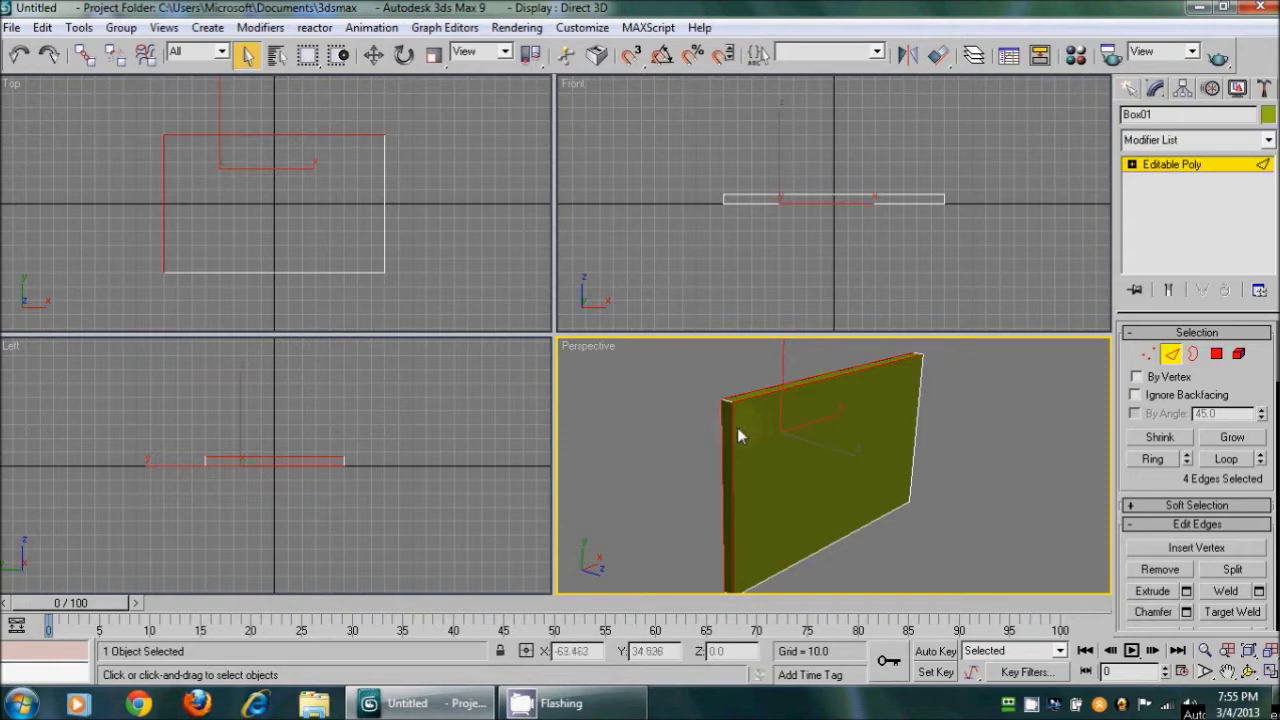
{"action": "key", "text": "F3"}
Make a first pick of the slab's top, side and bottom edges, then clear it
{"action": "right_click", "coordinate": [607, 347]}
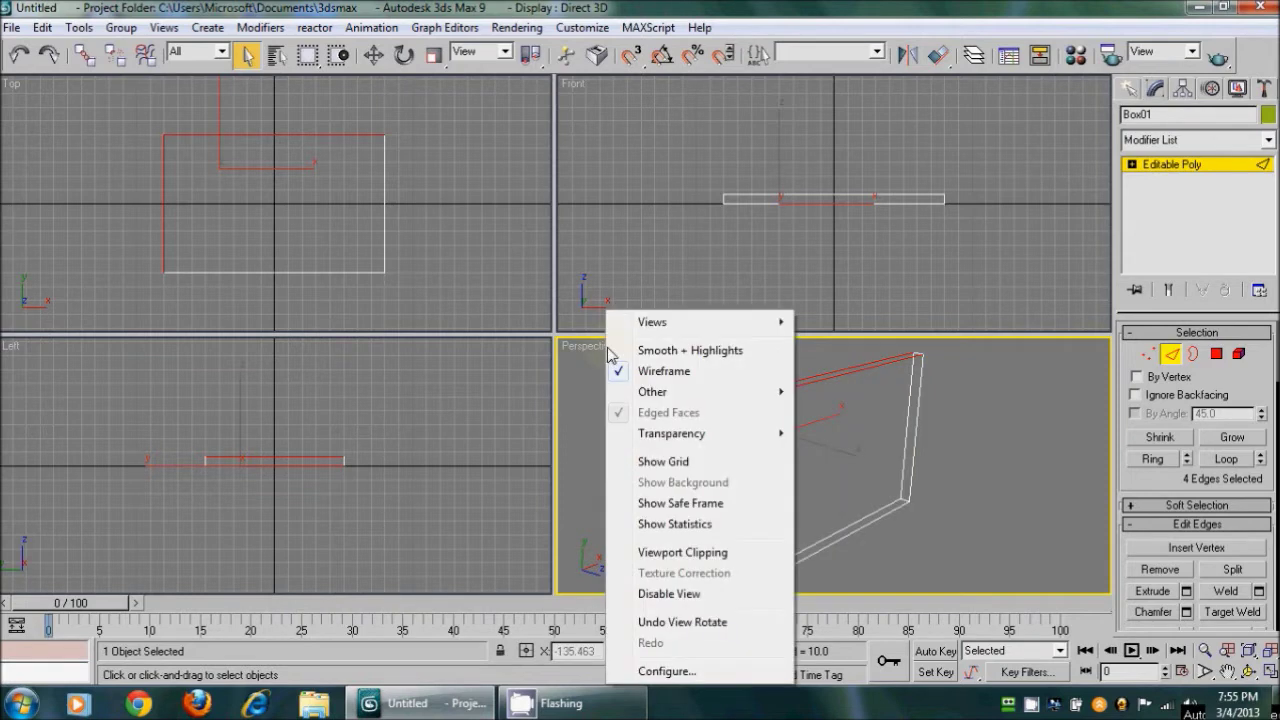
{"action": "left_click", "coordinate": [660, 371]}
{"action": "right_click", "coordinate": [613, 349]}
{"action": "left_click", "coordinate": [657, 371]}
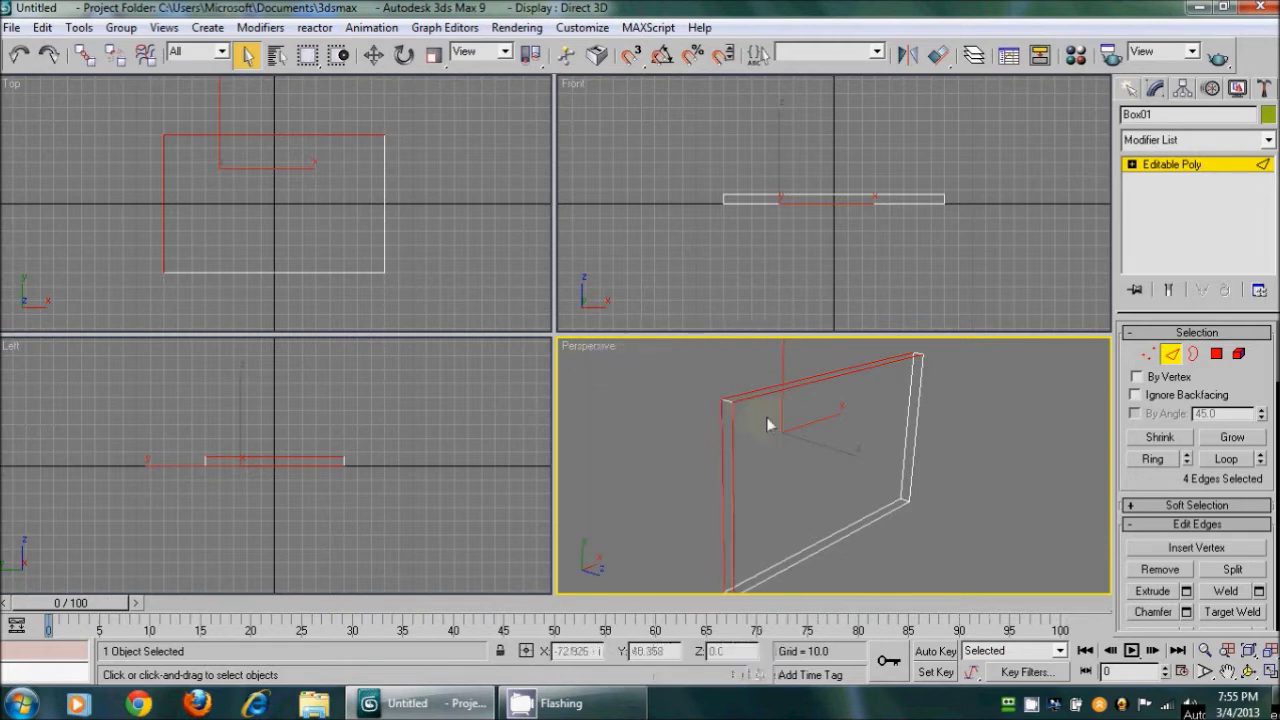
{"action": "left_click", "coordinate": [805, 462]}
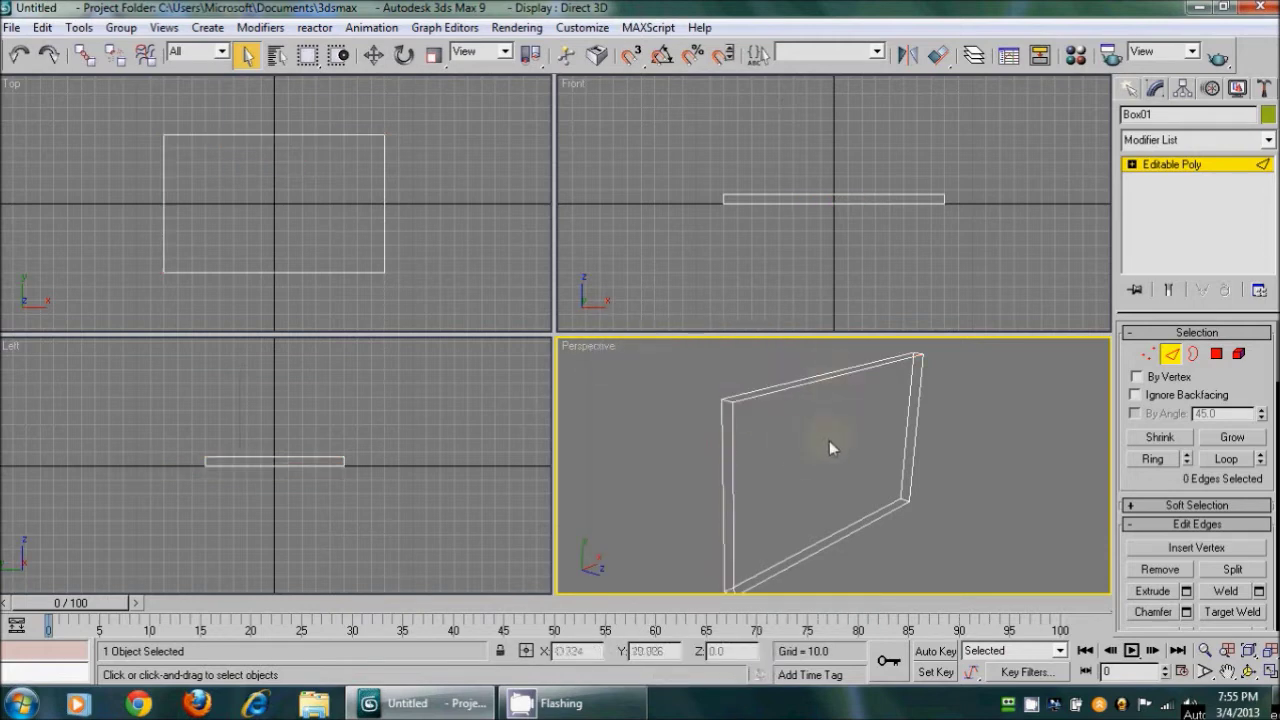
{"action": "left_click_drag", "start_coordinate": [829, 447], "coordinate": [857, 362]}
{"action": "left_click", "coordinate": [912, 430], "text": "ctrl"}
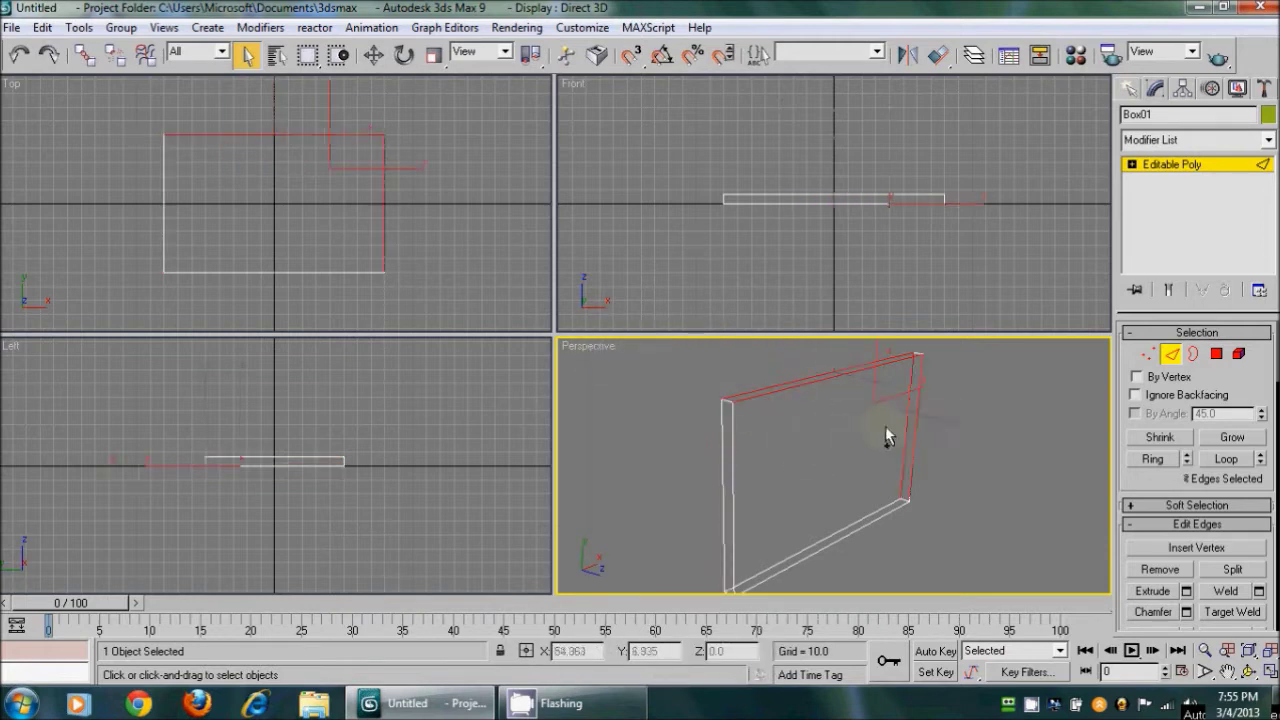
{"action": "left_click", "coordinate": [710, 476], "text": "ctrl"}
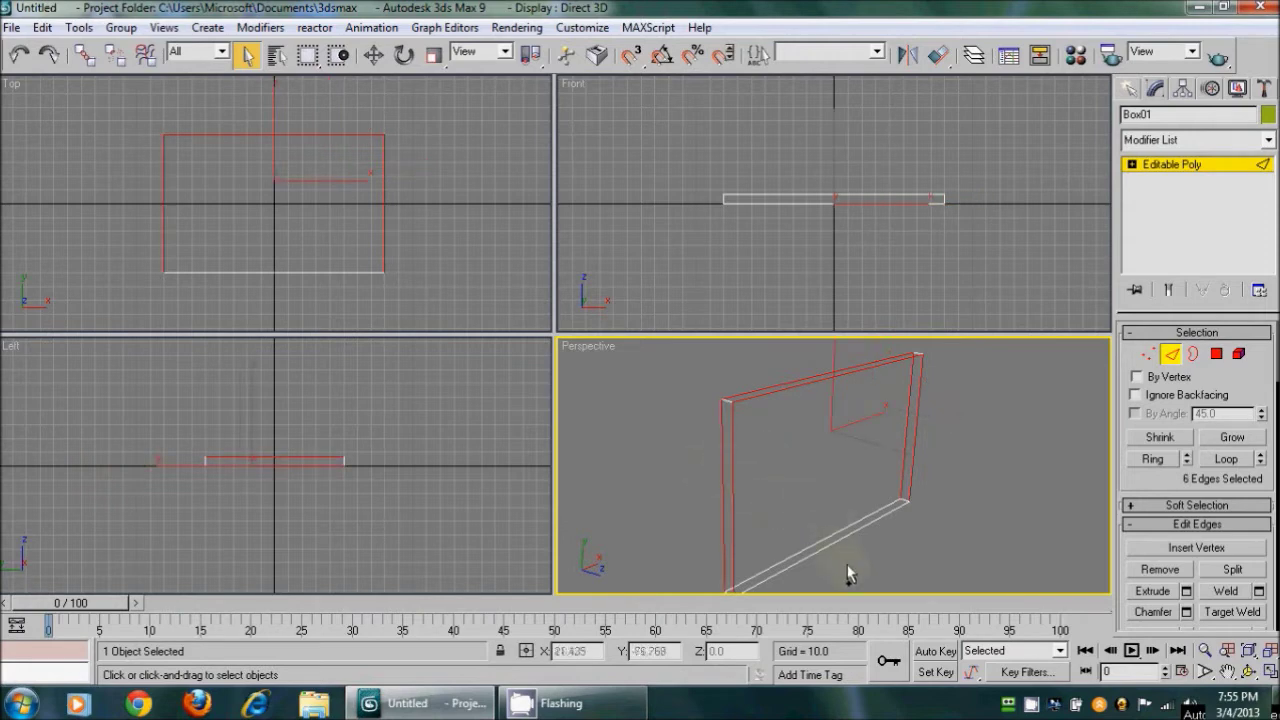
{"action": "left_click", "coordinate": [859, 517], "text": "ctrl"}
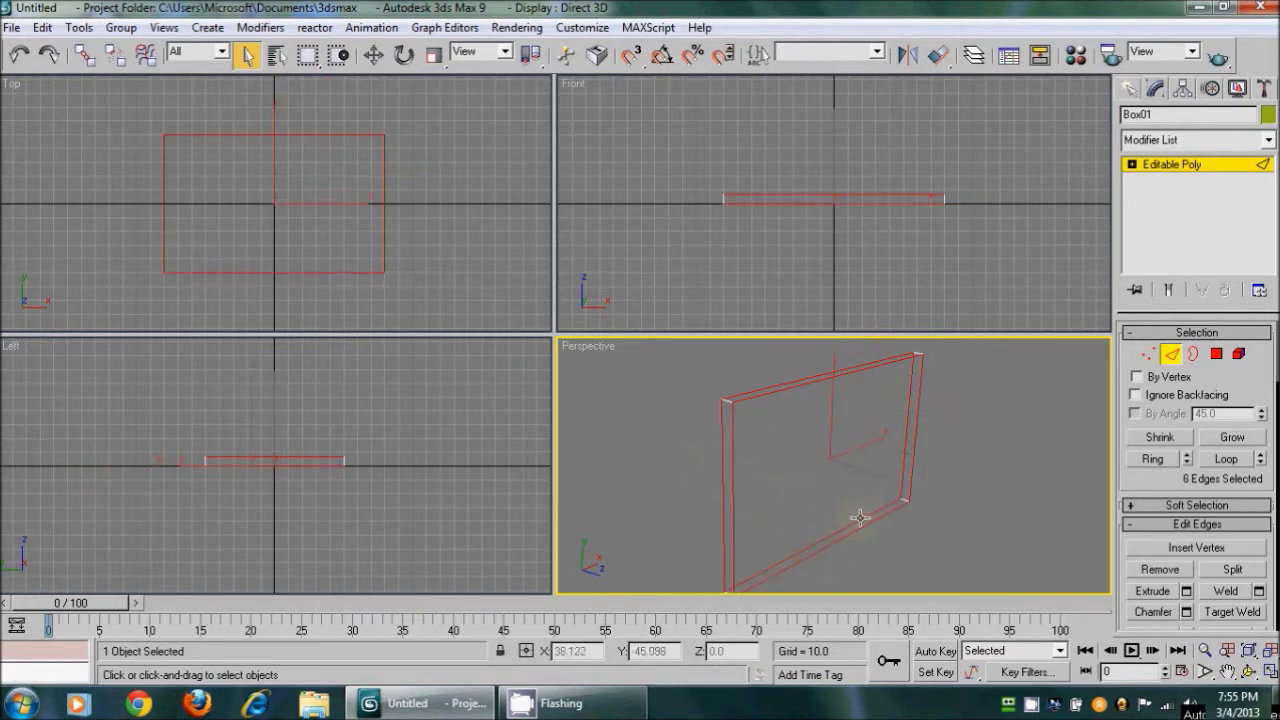
{"action": "left_click", "coordinate": [834, 449]}
Reselect the eight rim edges (left, top, right, bottom) and open the Chamfer settings
{"action": "left_click", "coordinate": [811, 377]}
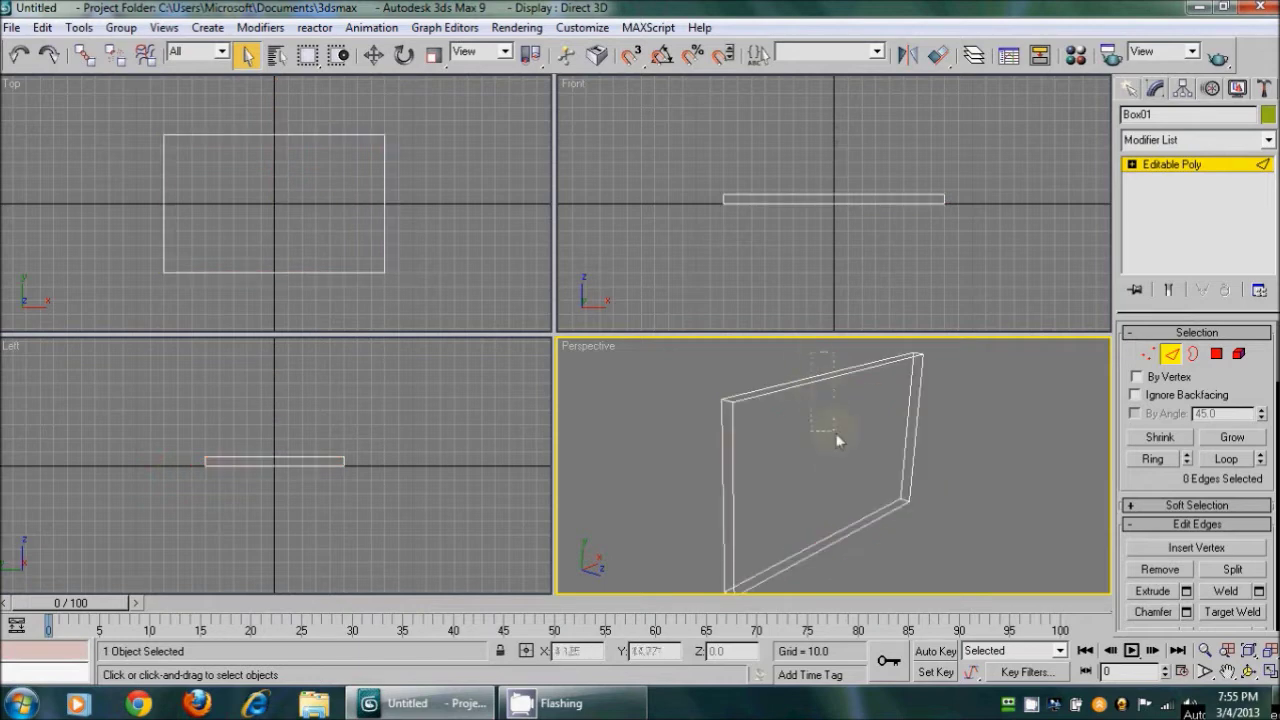
{"action": "left_click", "coordinate": [872, 451]}
{"action": "mouse_move", "coordinate": [827, 578]}
{"action": "left_mouse_down"}
{"action": "mouse_move", "coordinate": [846, 583]}
{"action": "mouse_move", "coordinate": [838, 567]}
{"action": "left_mouse_up"}
{"action": "left_click_drag", "start_coordinate": [653, 508], "coordinate": [652, 509]}
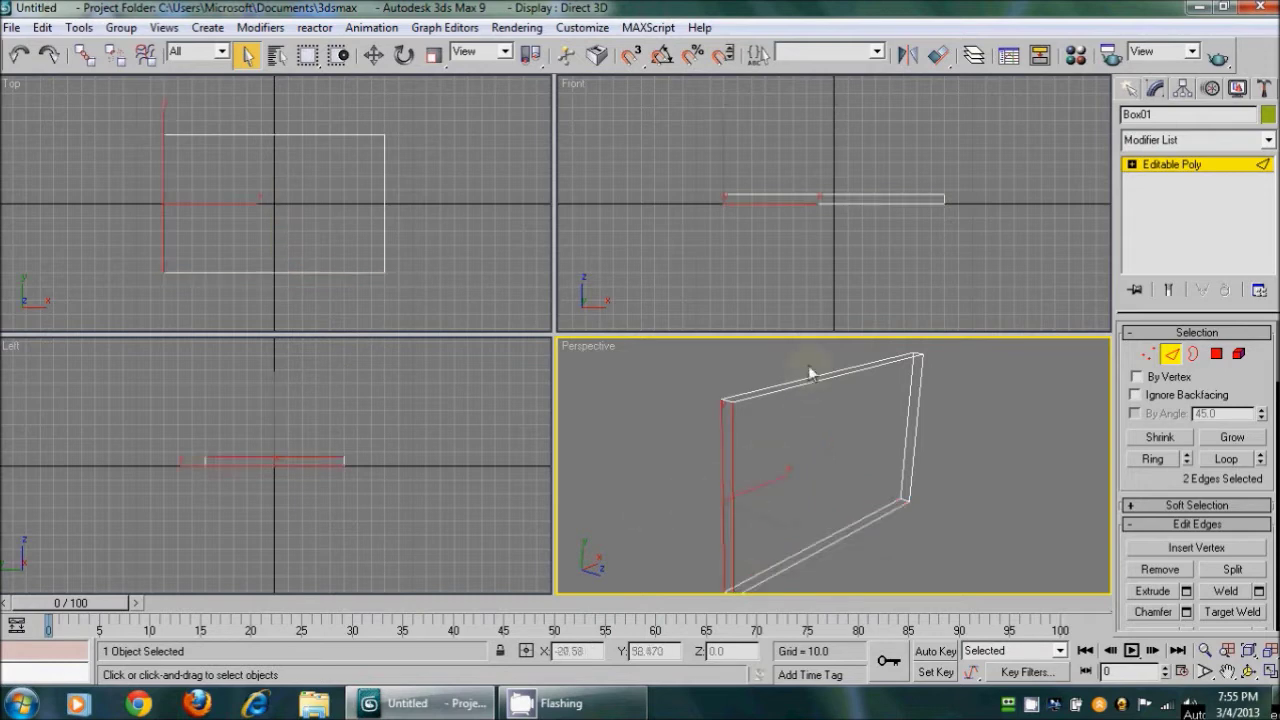
{"action": "left_click", "coordinate": [860, 368], "text": "ctrl"}
{"action": "left_click", "coordinate": [907, 422], "text": "ctrl"}
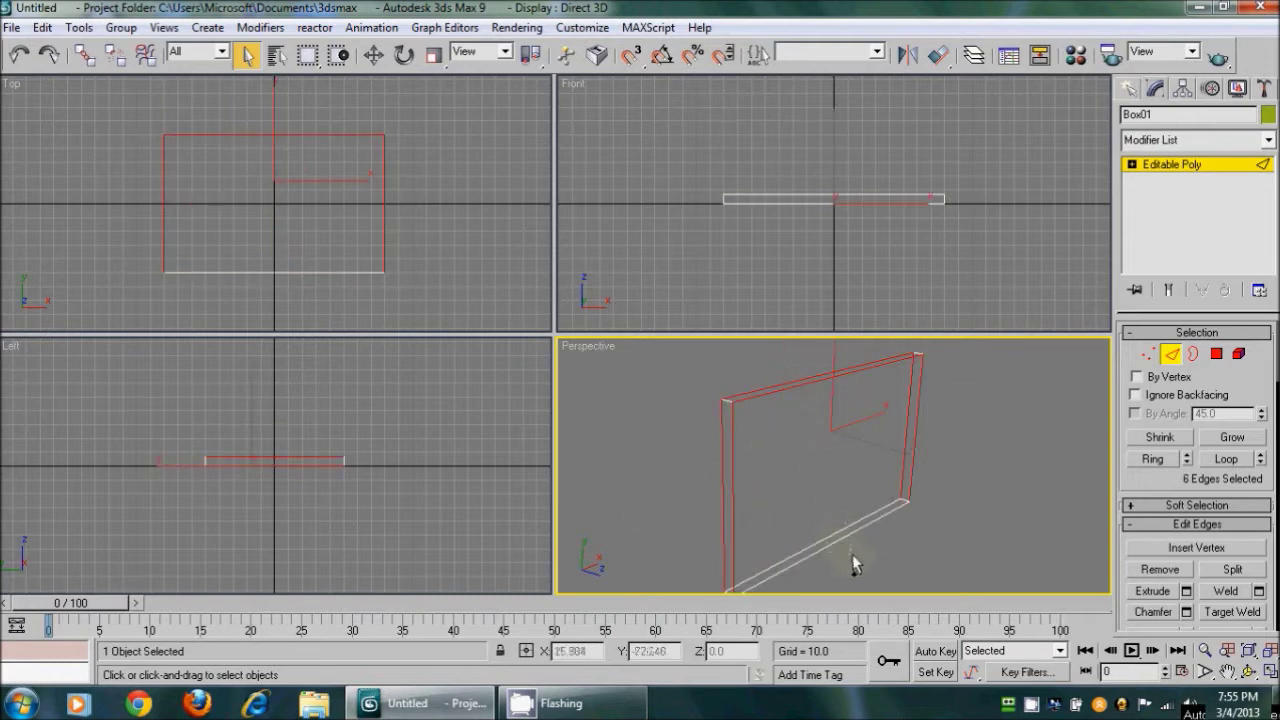
{"action": "left_click", "coordinate": [852, 554], "text": "ctrl"}
{"action": "scroll", "coordinate": [1163, 485], "scroll_direction": "down", "scroll_amount": 1}
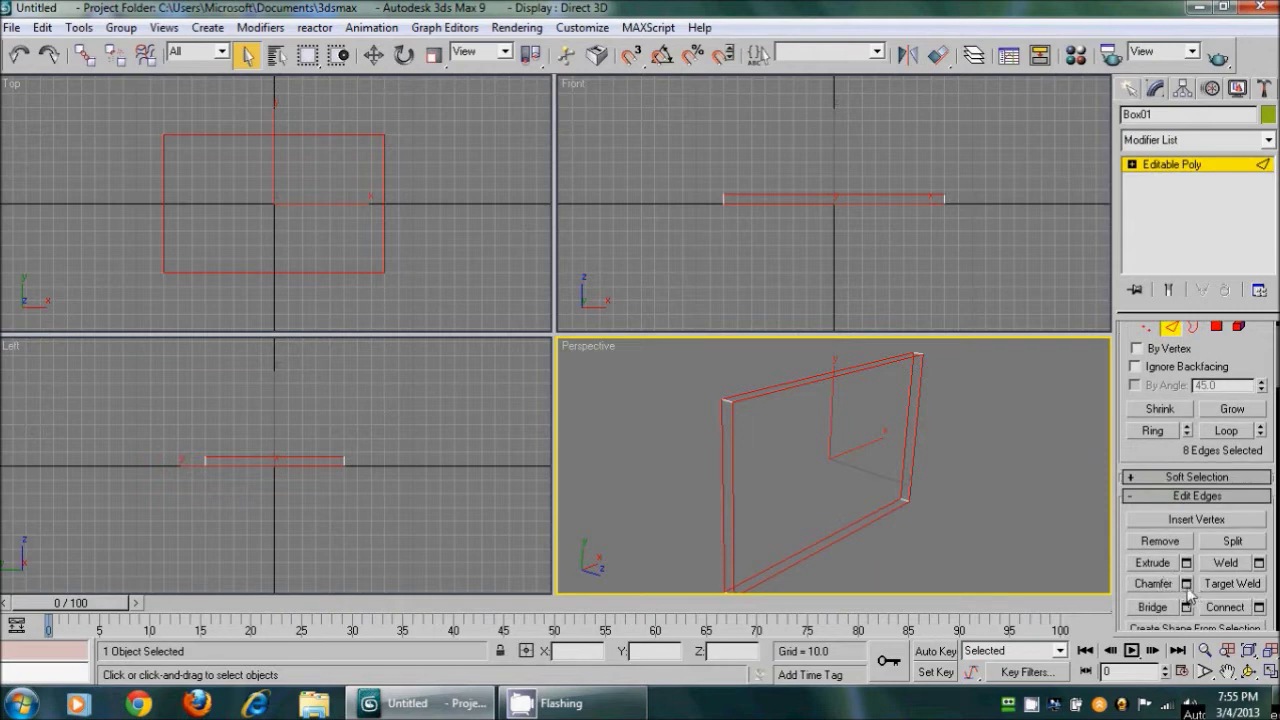
{"action": "left_click", "coordinate": [1186, 584]}
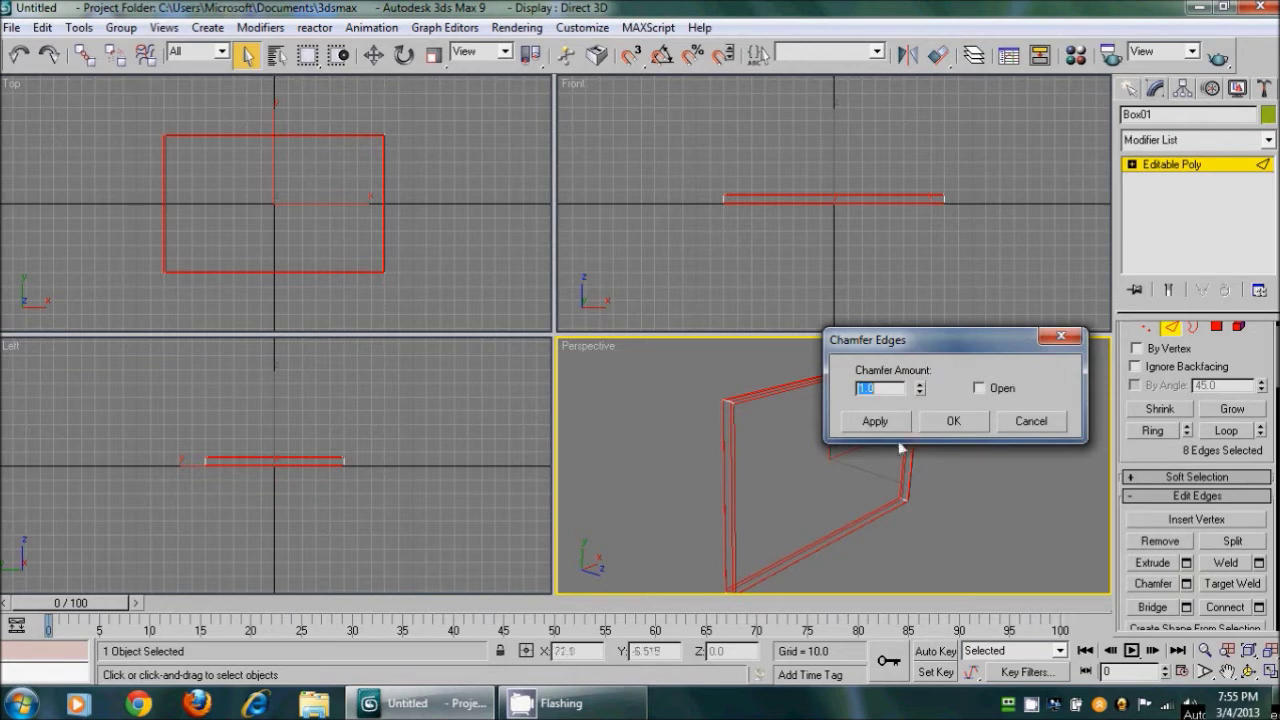
Chamfer the eight selected rim edges by 8, then deselect them
{"action": "key", "text": "BackSpace"}
{"action": "type", "text": "8"}
{"action": "left_click", "coordinate": [945, 424]}
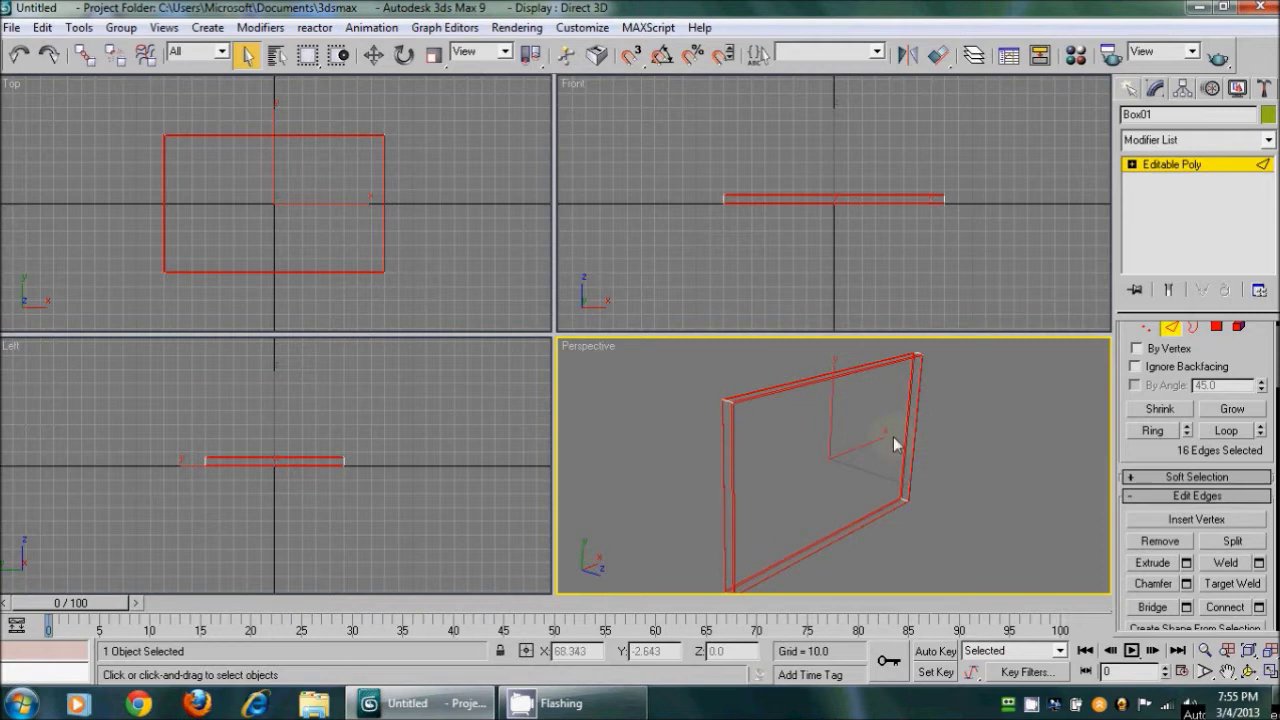
{"action": "left_click", "coordinate": [829, 452]}
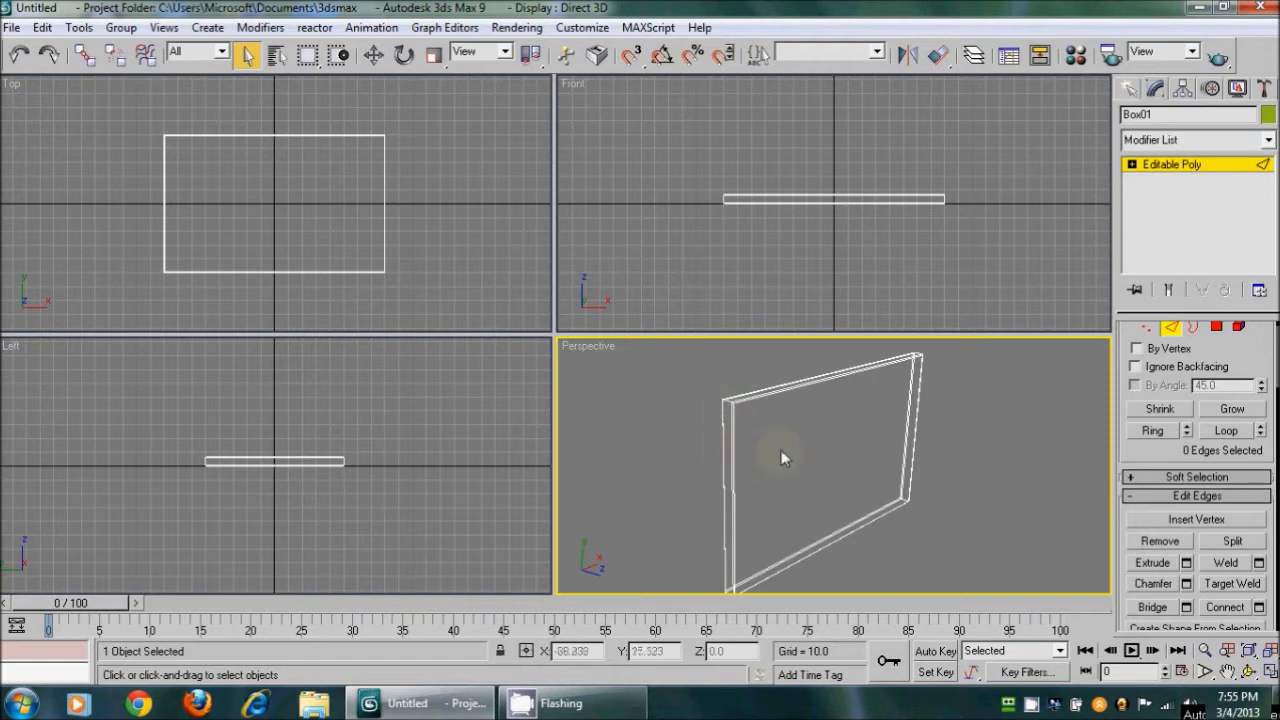
Exit Edge mode, set Perspective to Smooth shading, then reframe and reselect Box01
{"action": "left_click", "coordinate": [1171, 327]}
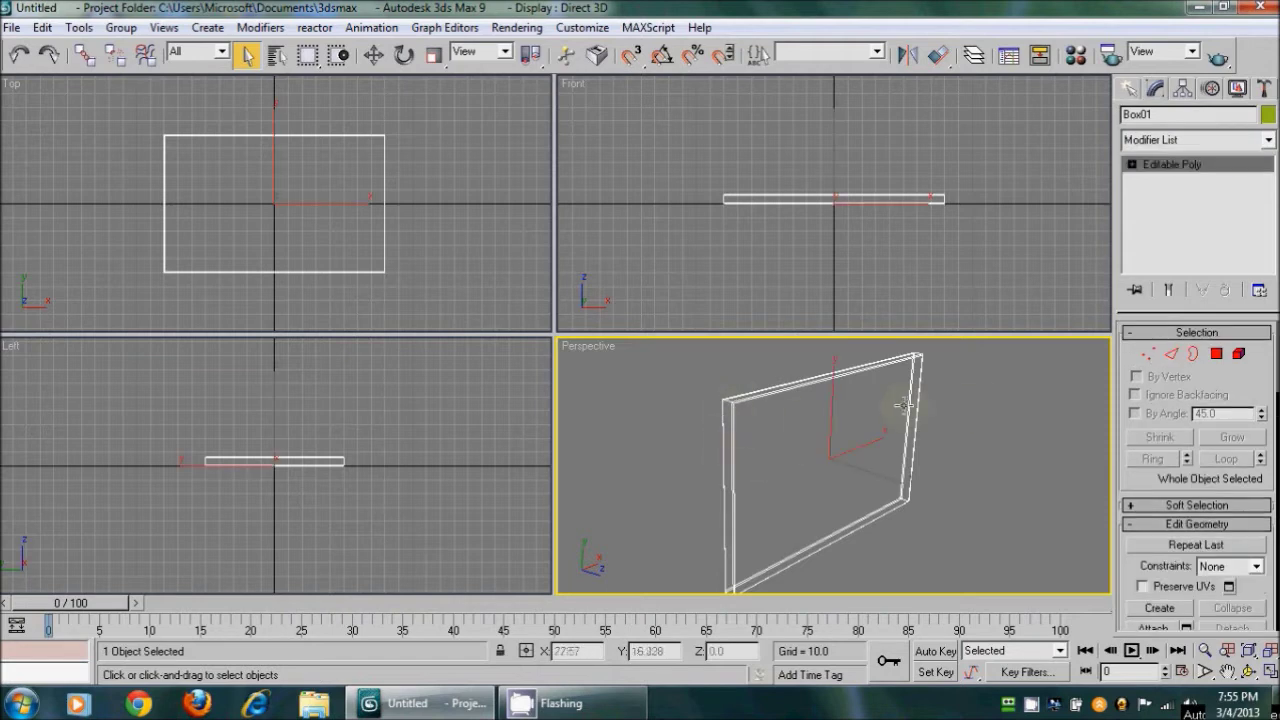
{"action": "right_click", "coordinate": [593, 355]}
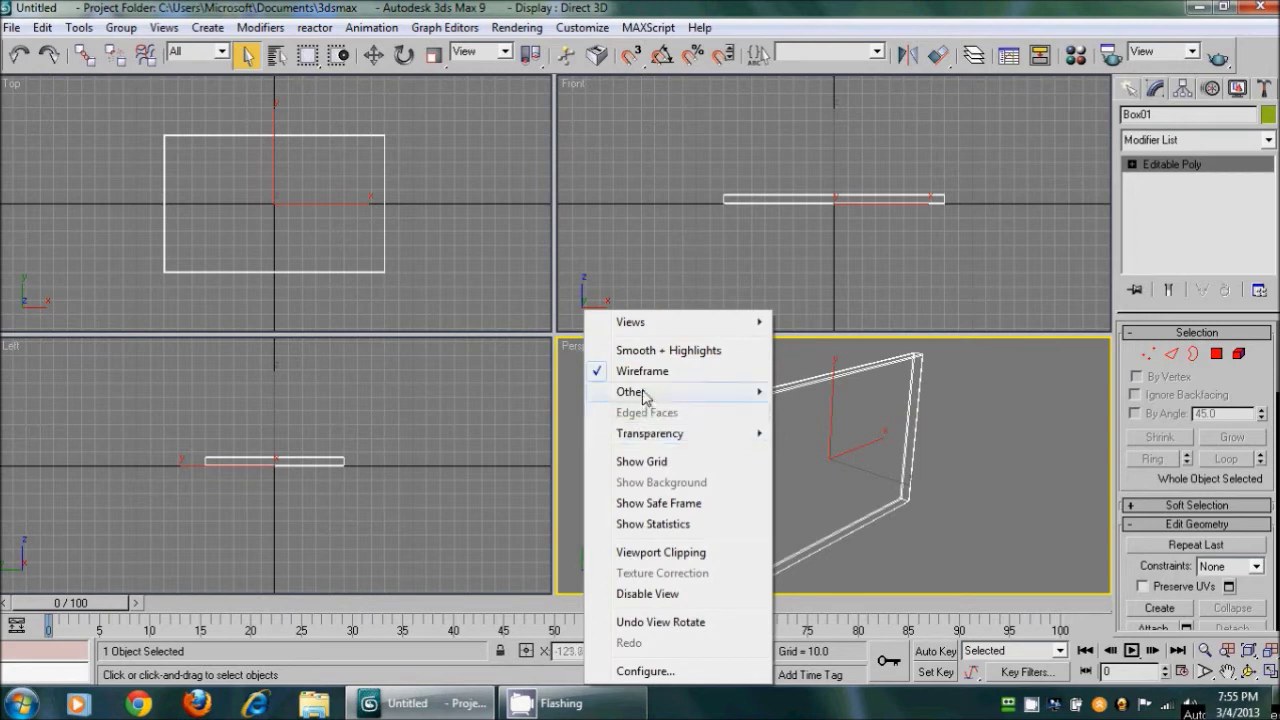
{"action": "mouse_move", "coordinate": [755, 392]}
{"action": "left_click", "coordinate": [795, 394]}
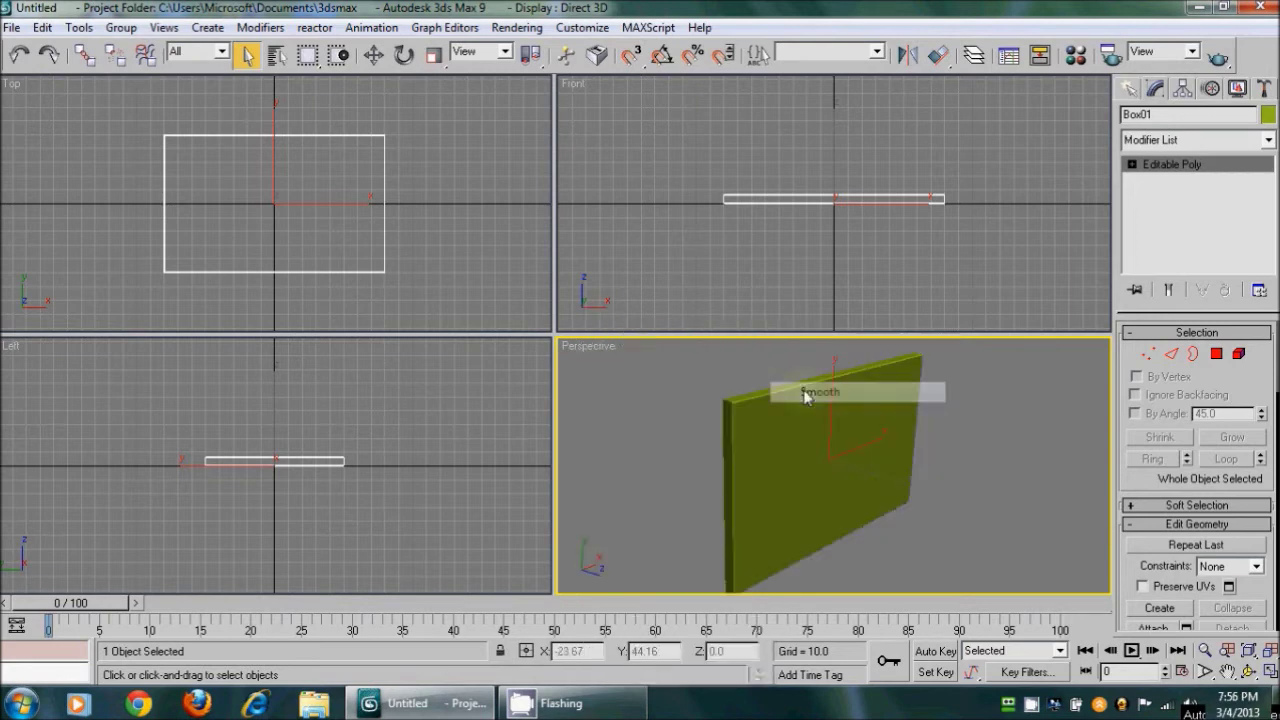
{"action": "left_click", "coordinate": [688, 418]}
{"action": "scroll", "coordinate": [726, 417], "scroll_direction": "up", "scroll_amount": 3}
{"action": "middle_click_drag", "start_coordinate": [800, 380], "coordinate": [829, 462]}
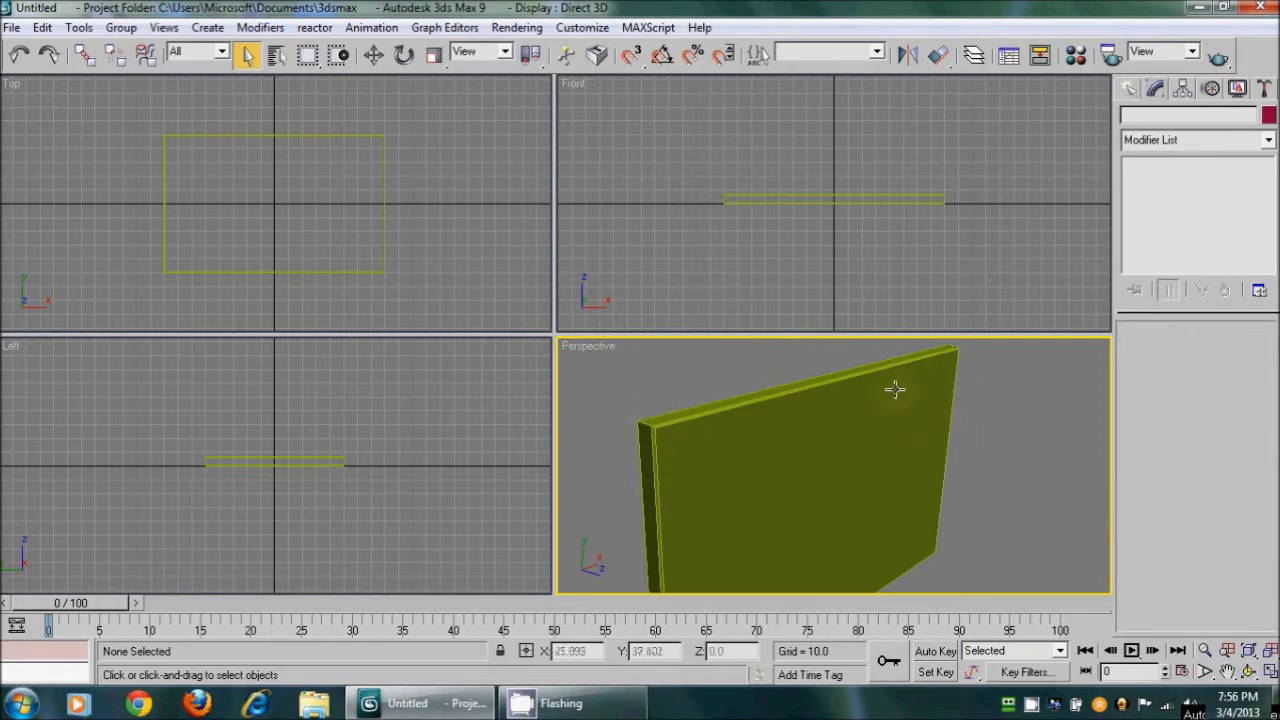
{"action": "left_click", "coordinate": [684, 427]}
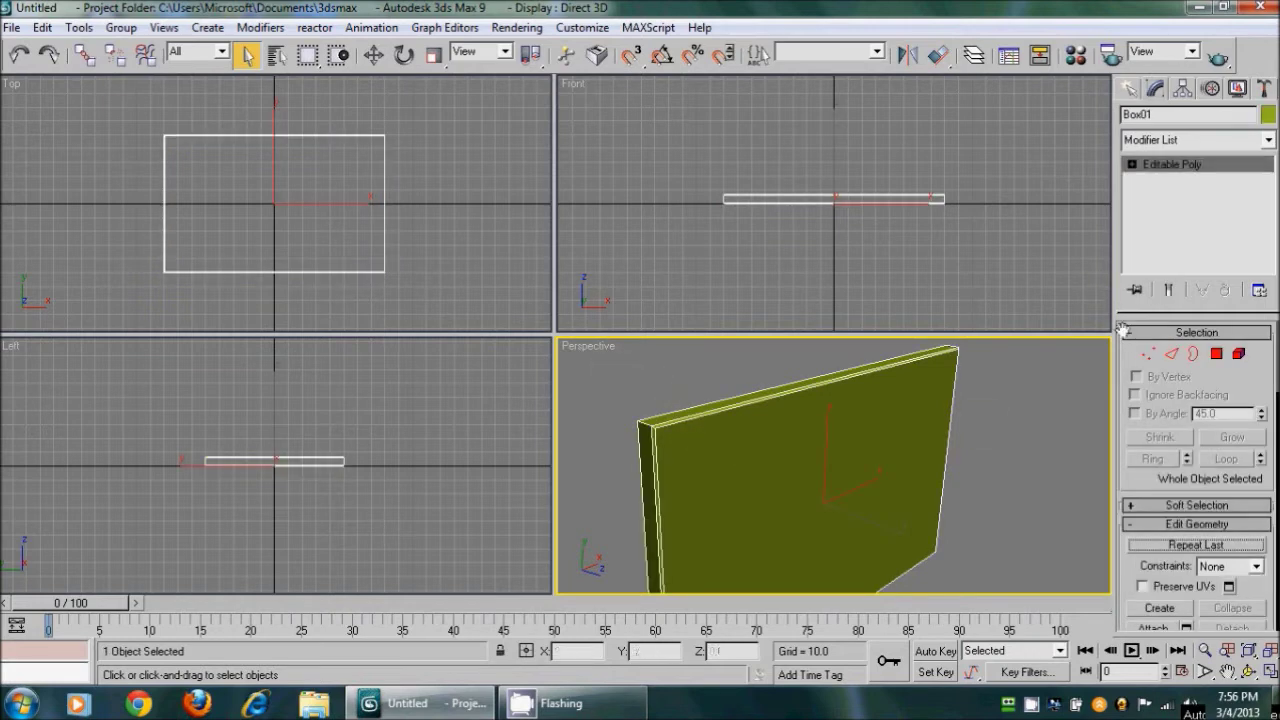
In Edge mode, select one corner edge of the slab and extend it with Ring
{"action": "left_click", "coordinate": [1171, 353]}
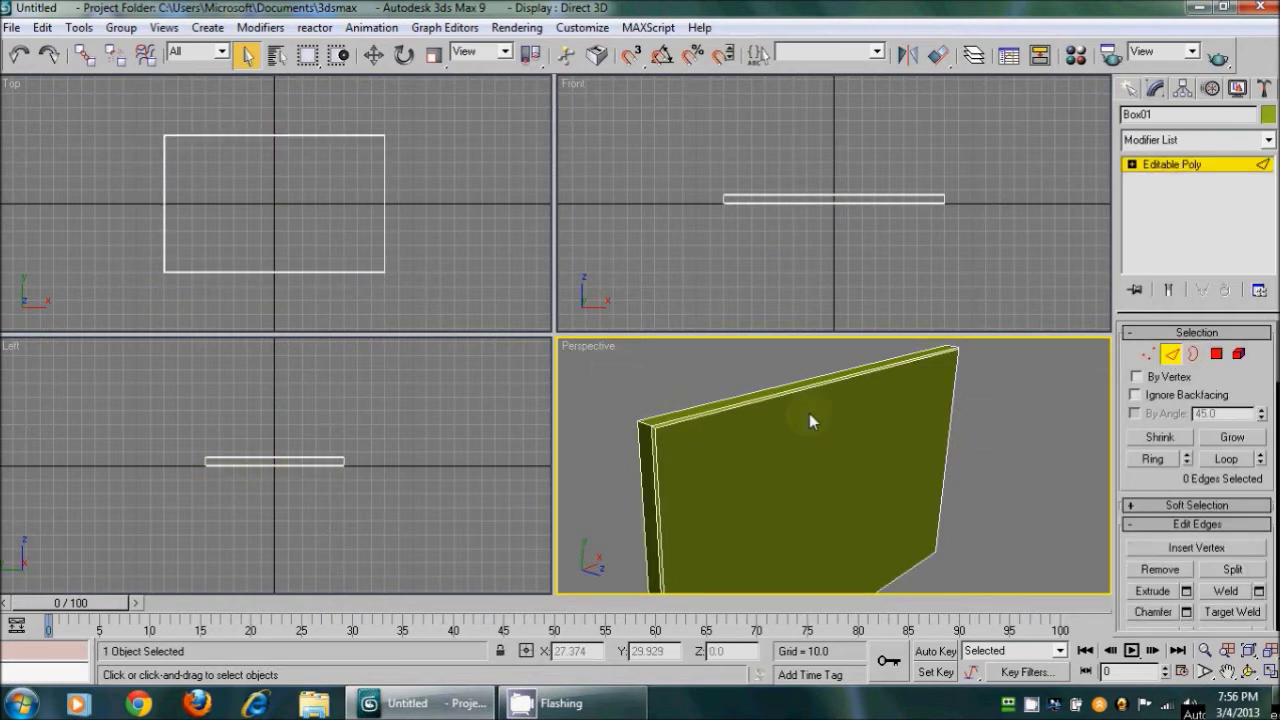
{"action": "left_click", "coordinate": [644, 426]}
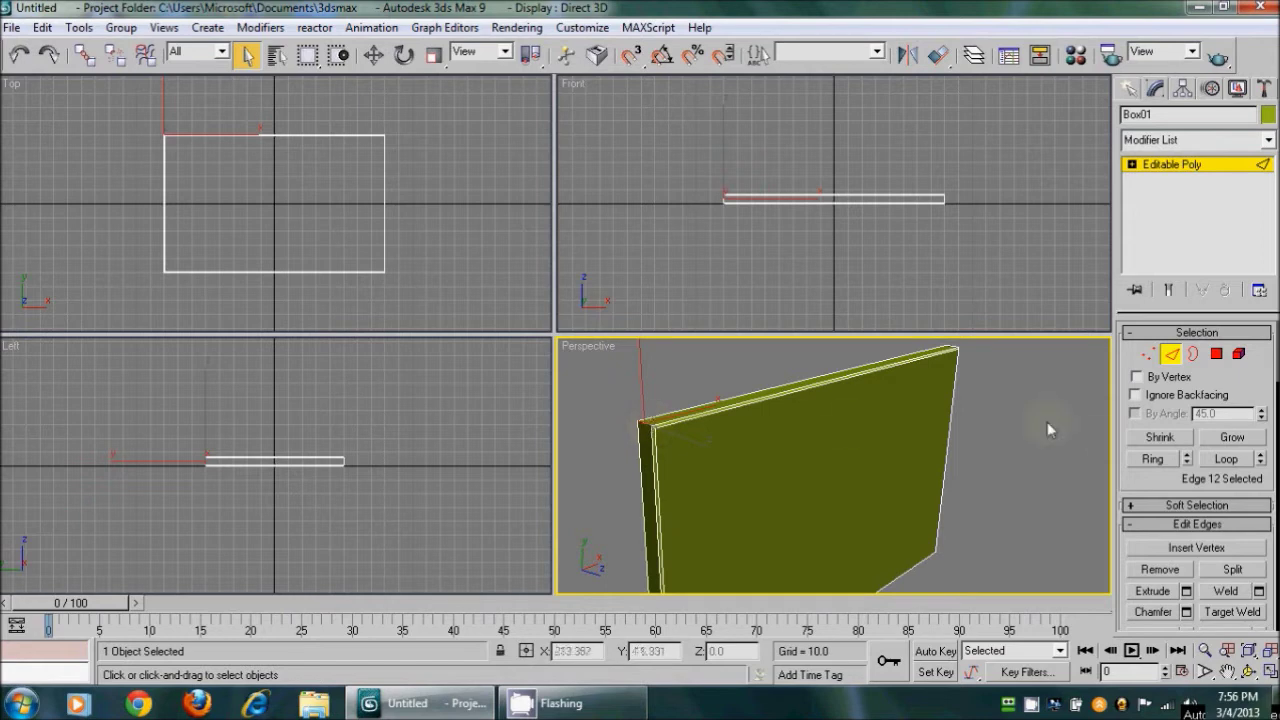
{"action": "left_click", "coordinate": [1153, 460]}
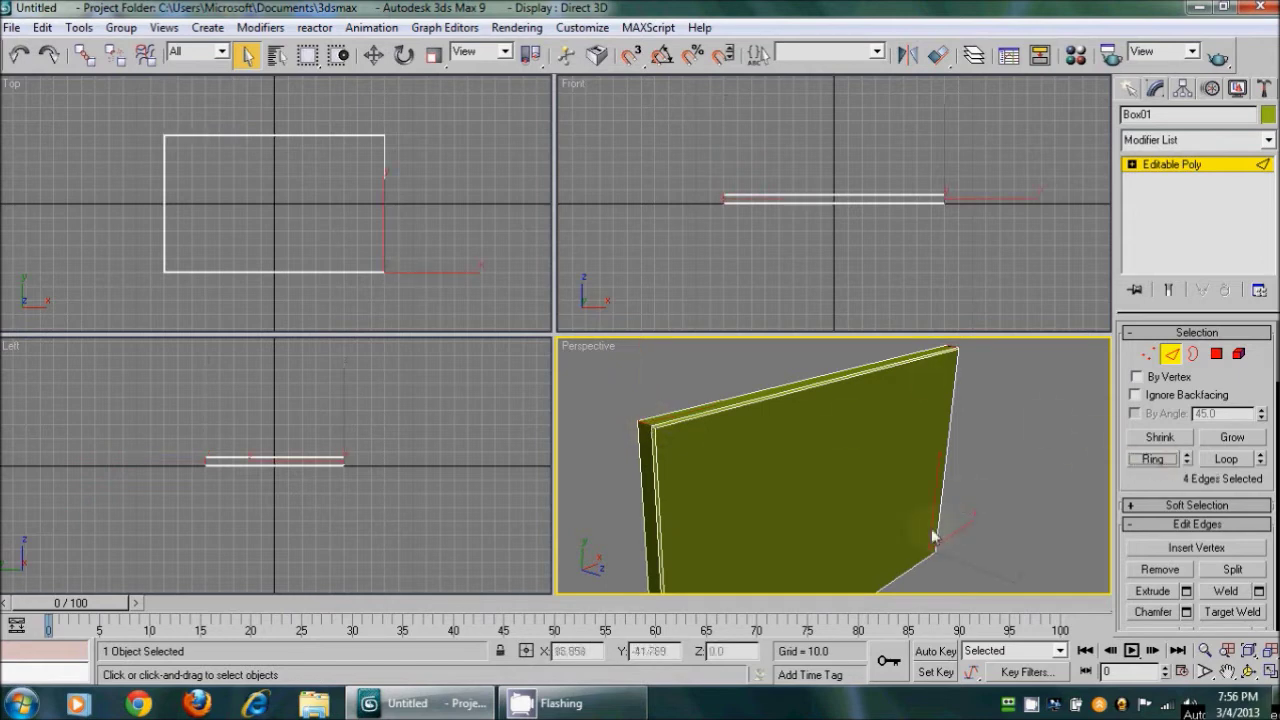
{"action": "key", "text": "F3"}
{"action": "middle_click_drag", "start_coordinate": [920, 555], "coordinate": [910, 514], "text": "alt"}
{"action": "key", "text": "F3"}
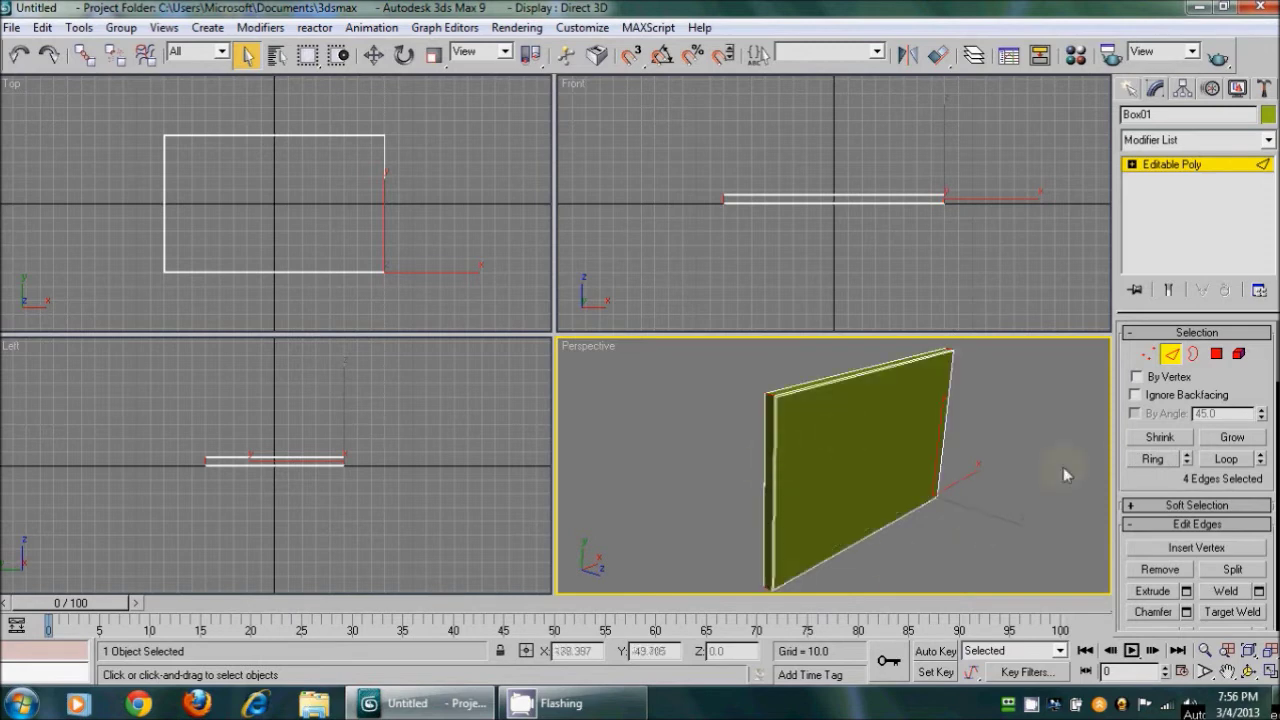
{"action": "middle_click_drag", "start_coordinate": [931, 443], "coordinate": [956, 482], "text": "alt"}
{"action": "scroll", "coordinate": [845, 441], "scroll_direction": "up", "scroll_amount": 4}
{"action": "scroll", "coordinate": [829, 411], "scroll_direction": "down", "scroll_amount": 3}
{"action": "scroll", "coordinate": [834, 466], "scroll_direction": "up", "scroll_amount": 3}
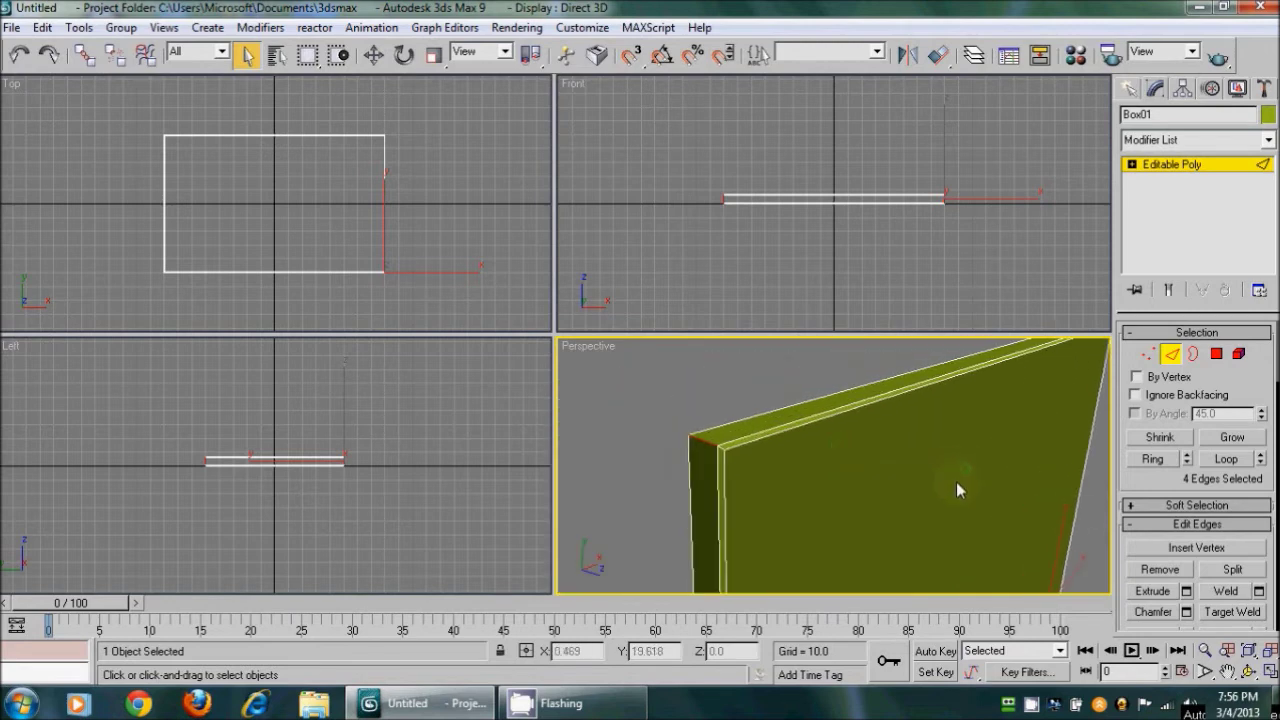
Extend the selection with Loop, chamfer the corner edges by 0.6, and deselect
{"action": "left_click", "coordinate": [1226, 459]}
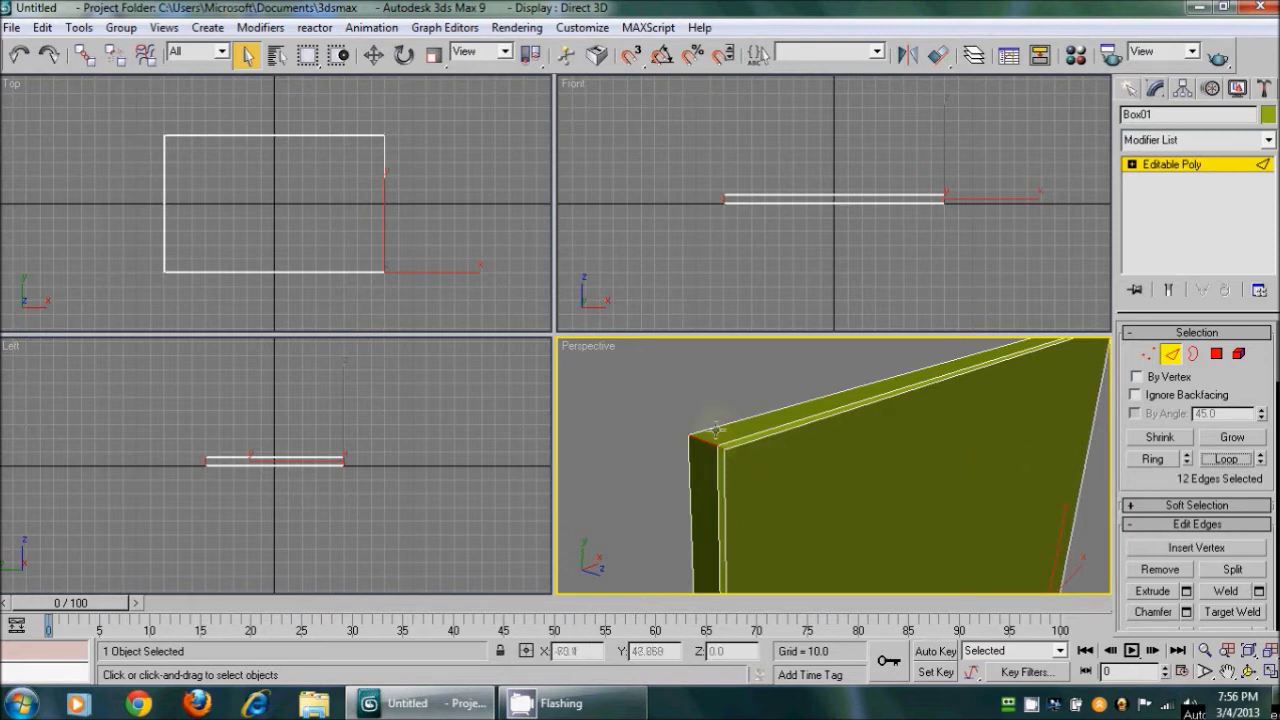
{"action": "scroll", "coordinate": [1174, 487], "scroll_direction": "down", "scroll_amount": 1}
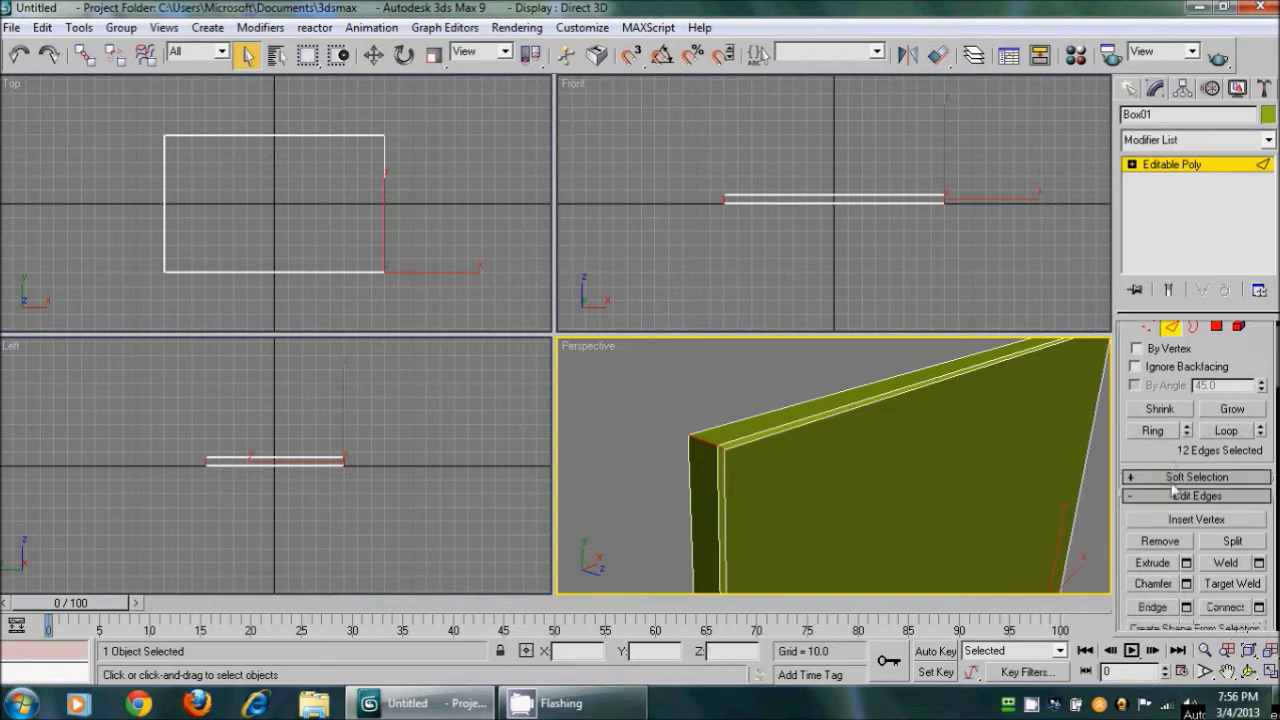
{"action": "left_click", "coordinate": [1186, 584]}
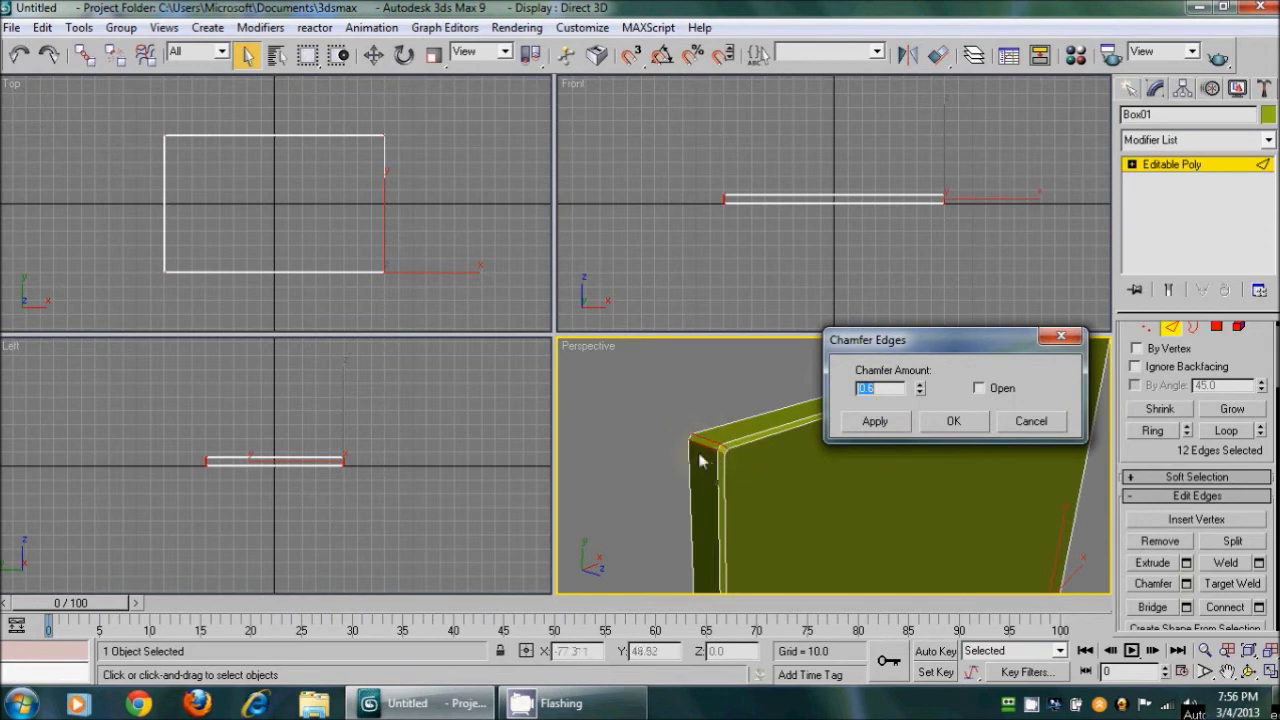
{"action": "left_click", "coordinate": [953, 422]}
{"action": "middle_click_drag", "start_coordinate": [996, 449], "coordinate": [724, 530], "text": "alt"}
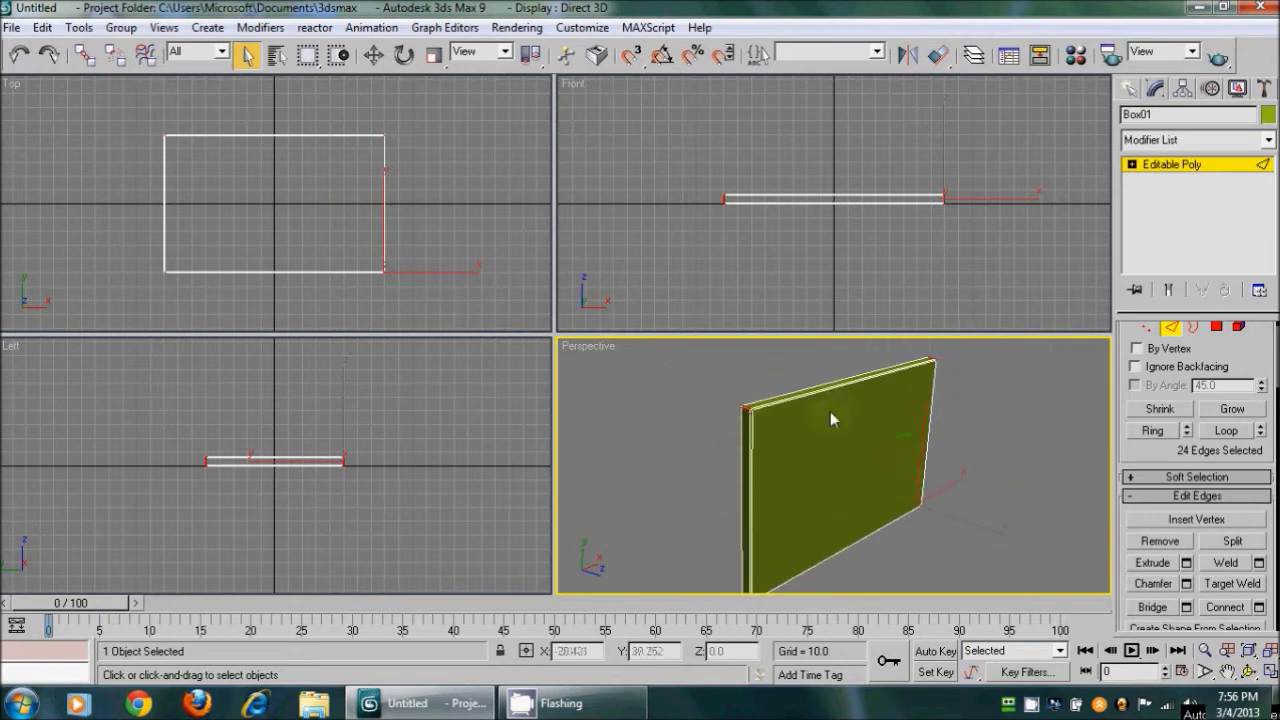
{"action": "left_click", "coordinate": [1035, 511]}
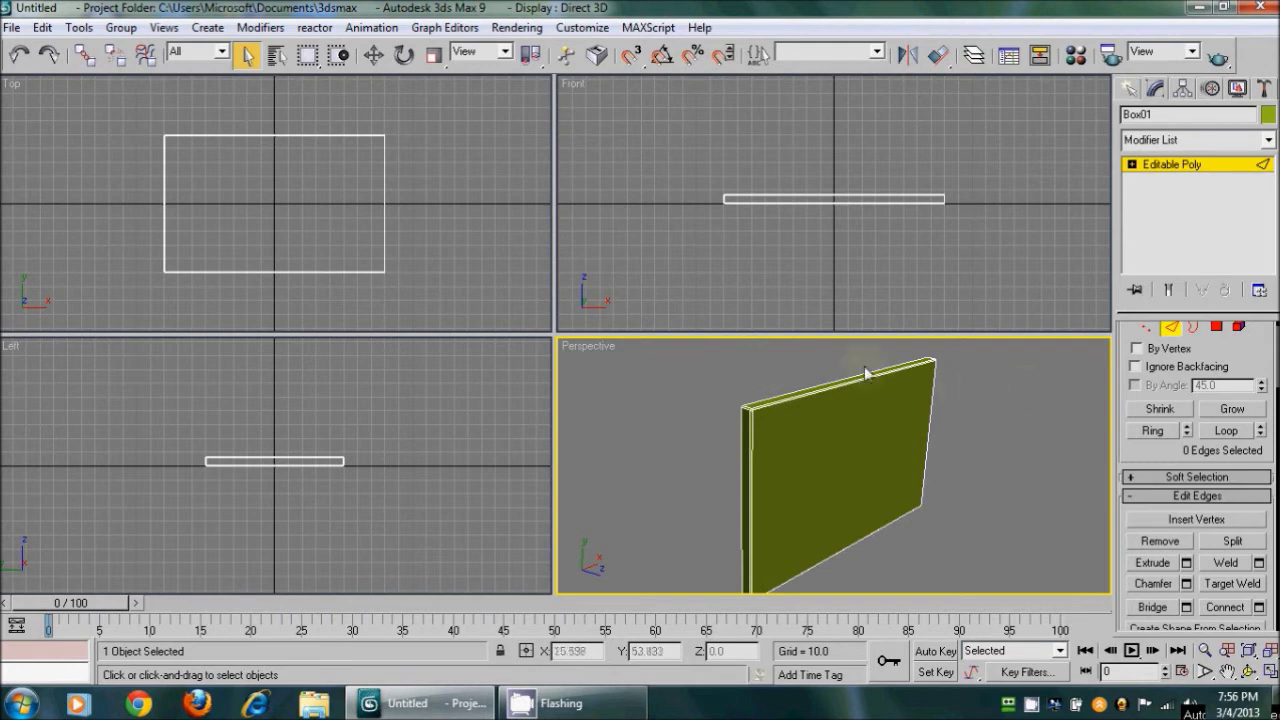
Select the slab's top and bottom edges, then cancel the Connect Edges dialog
{"action": "left_click_drag", "start_coordinate": [864, 450], "coordinate": [943, 435]}
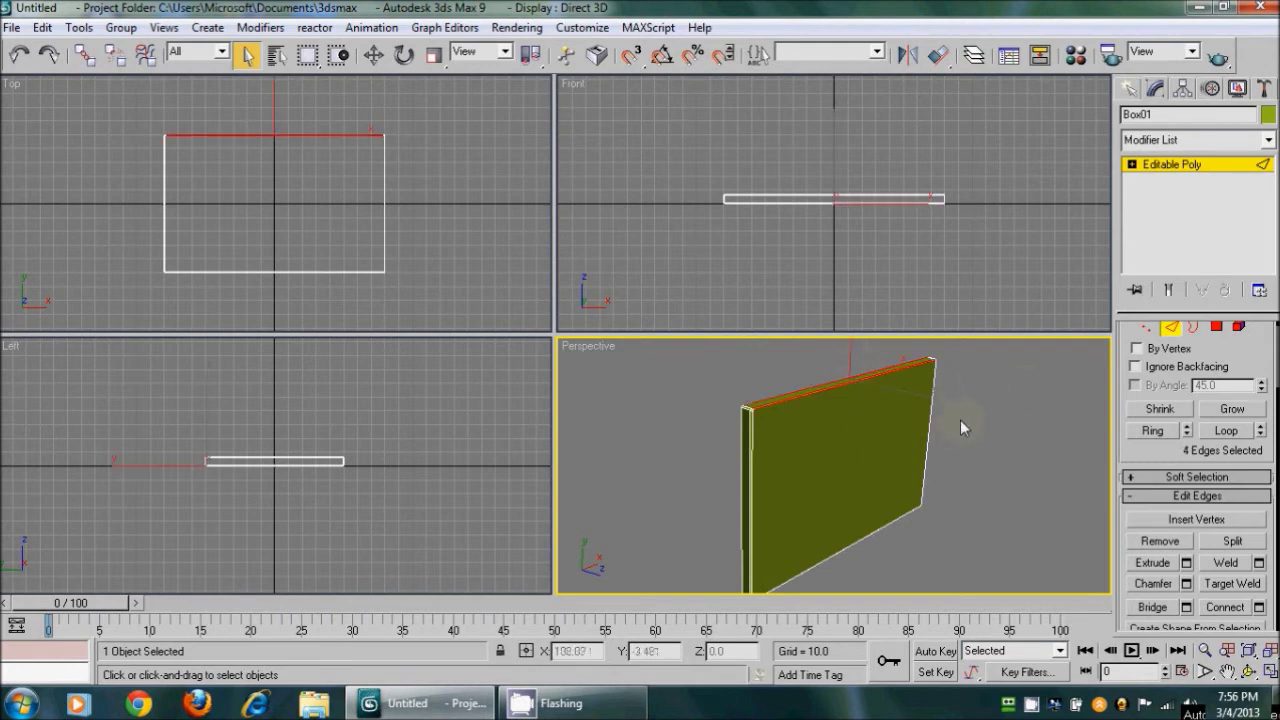
{"action": "left_click", "coordinate": [928, 437], "text": "ctrl"}
{"action": "left_click_drag", "start_coordinate": [772, 473], "coordinate": [878, 579], "text": "ctrl"}
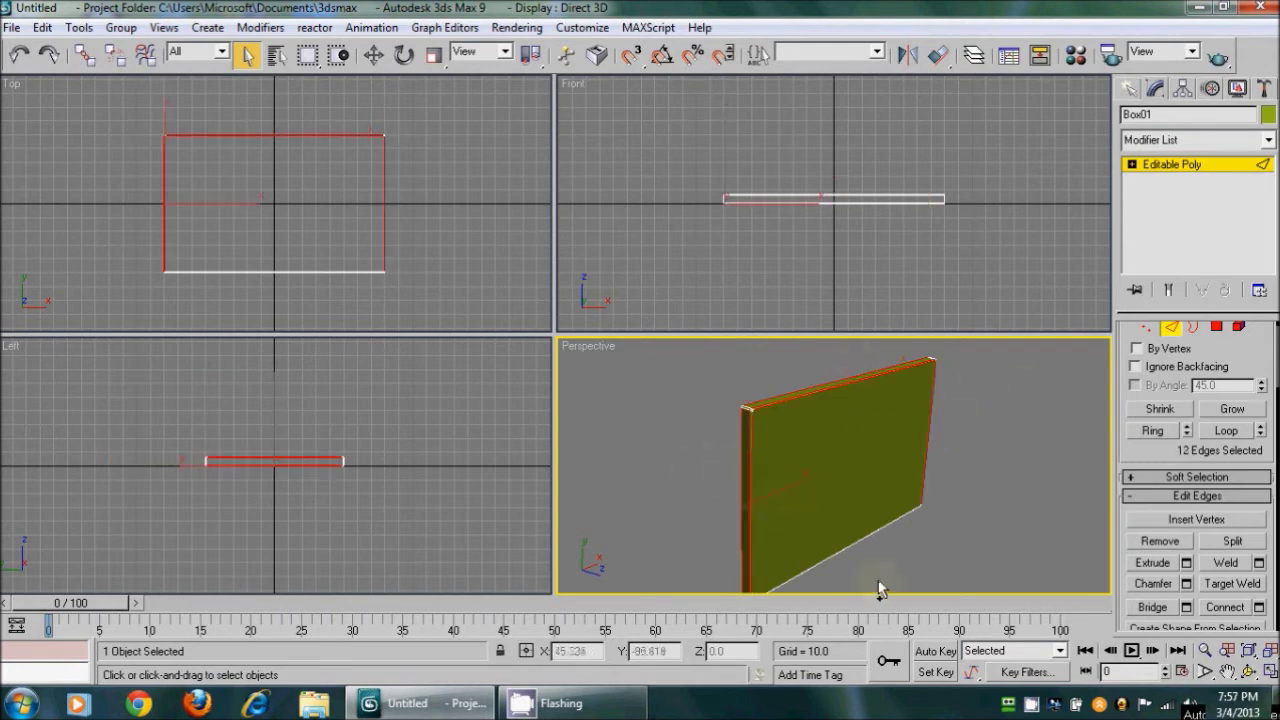
{"action": "left_click", "coordinate": [902, 404]}
{"action": "left_click_drag", "start_coordinate": [848, 365], "coordinate": [849, 452]}
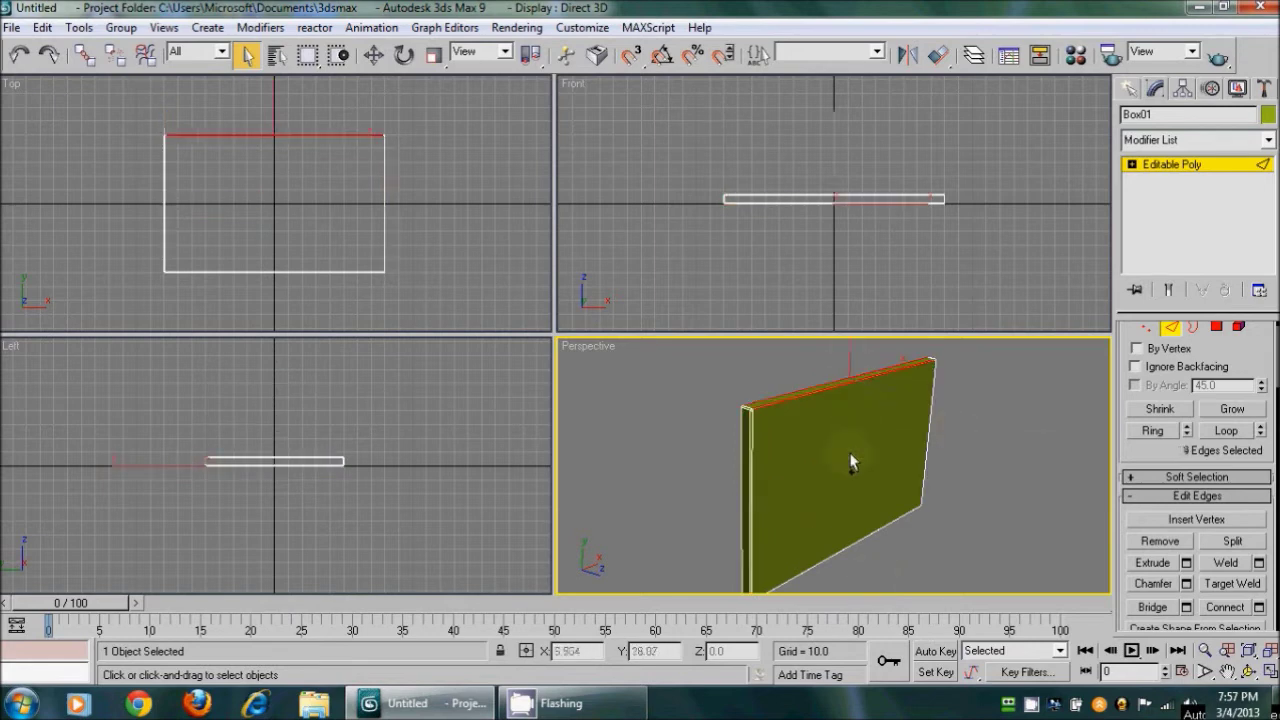
{"action": "left_click", "coordinate": [852, 548], "text": "ctrl"}
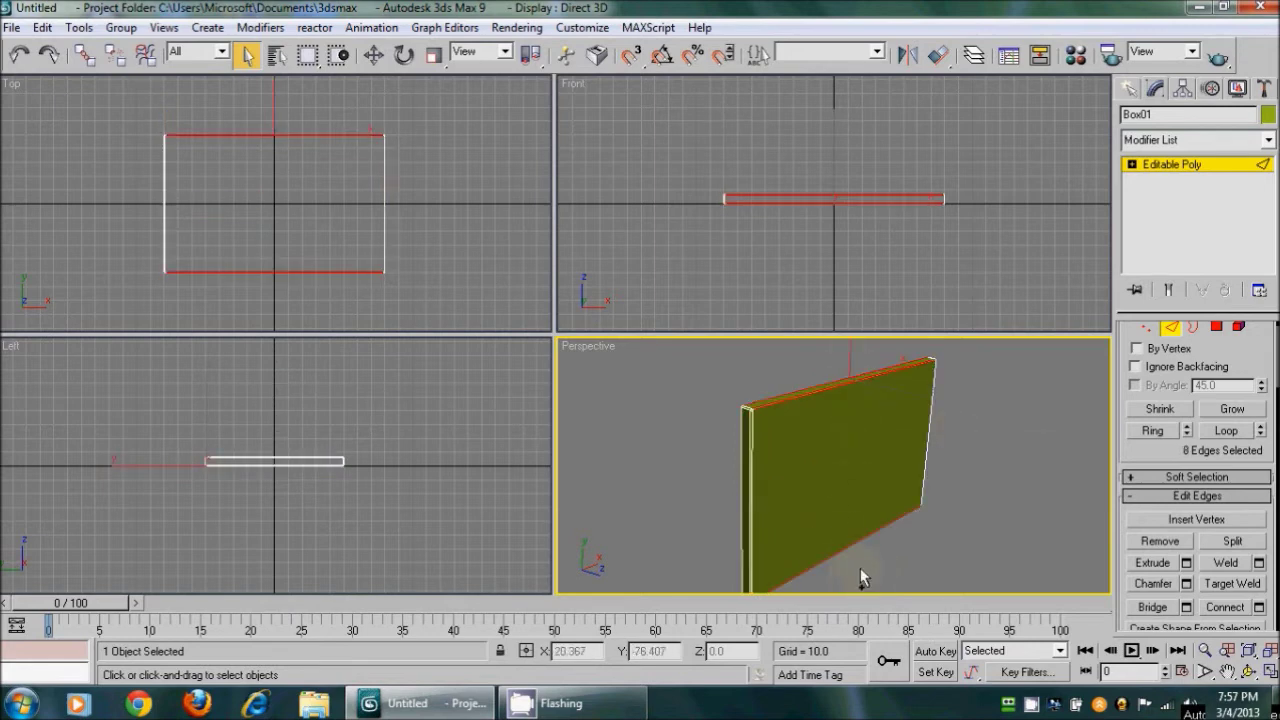
{"action": "left_click", "coordinate": [1259, 607]}
{"action": "left_click_drag", "start_coordinate": [985, 340], "coordinate": [1058, 136]}
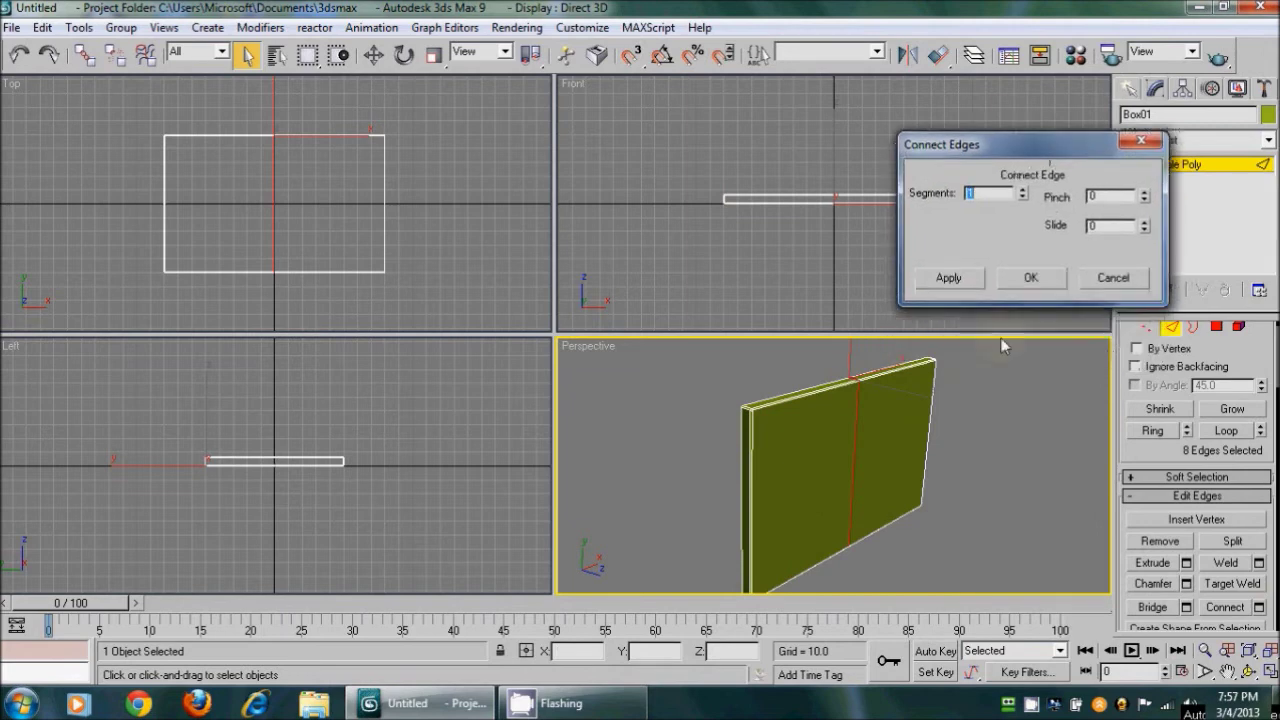
{"action": "left_click", "coordinate": [1106, 277]}
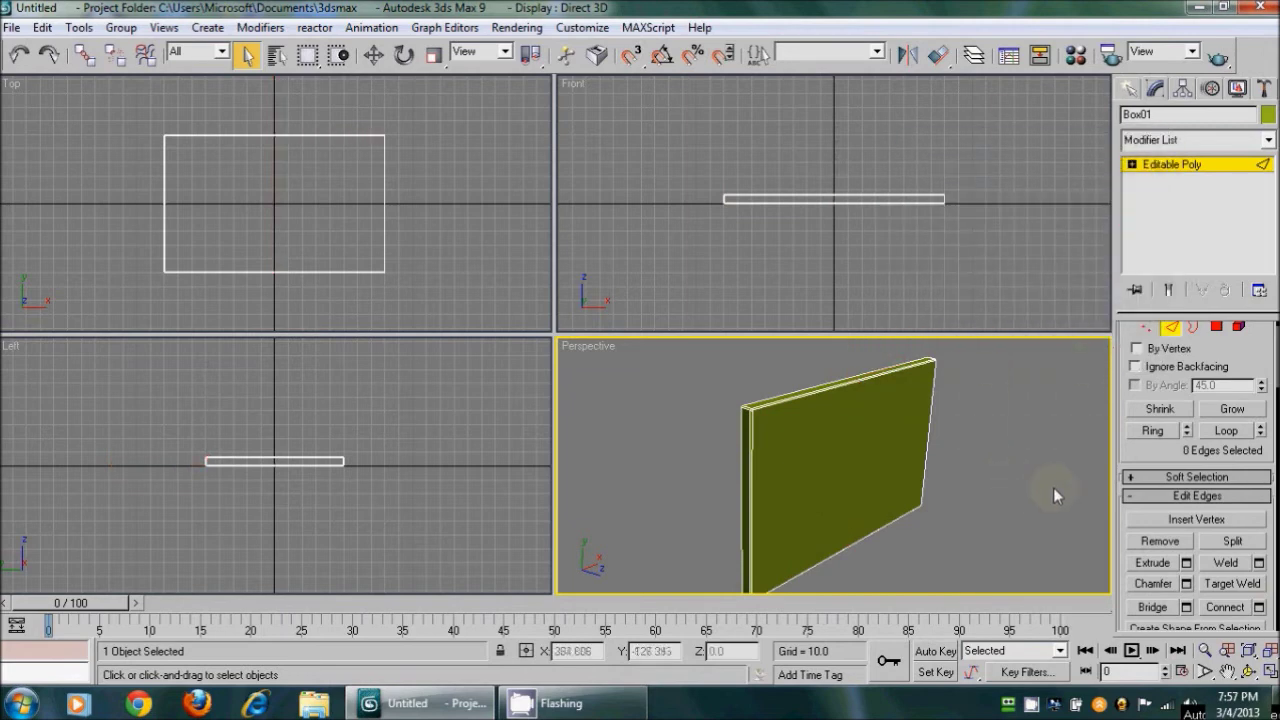
Maximize Perspective and connect the top and bottom edge loops with 2 segments, pinch 95
{"action": "key", "text": "alt+w"}
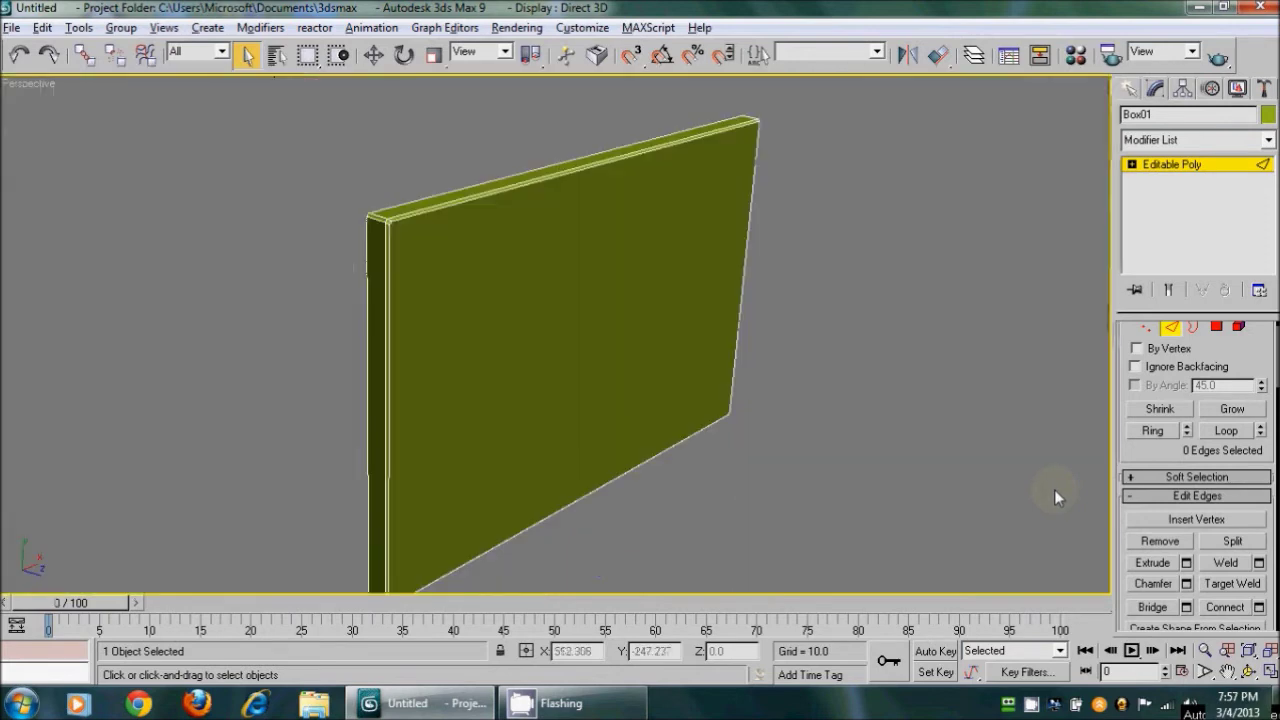
{"action": "middle_click_drag", "start_coordinate": [741, 308], "coordinate": [659, 318], "text": "alt"}
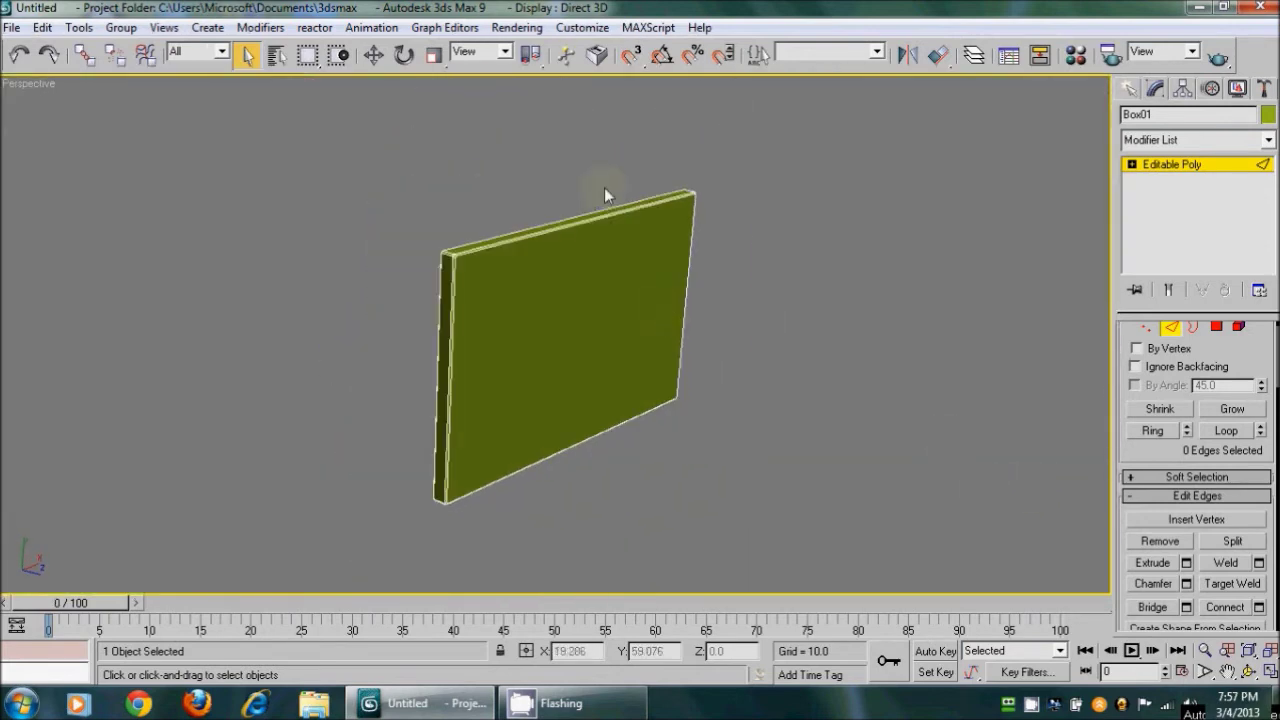
{"action": "double_click", "coordinate": [599, 256]}
{"action": "double_click", "coordinate": [560, 451], "text": "ctrl"}
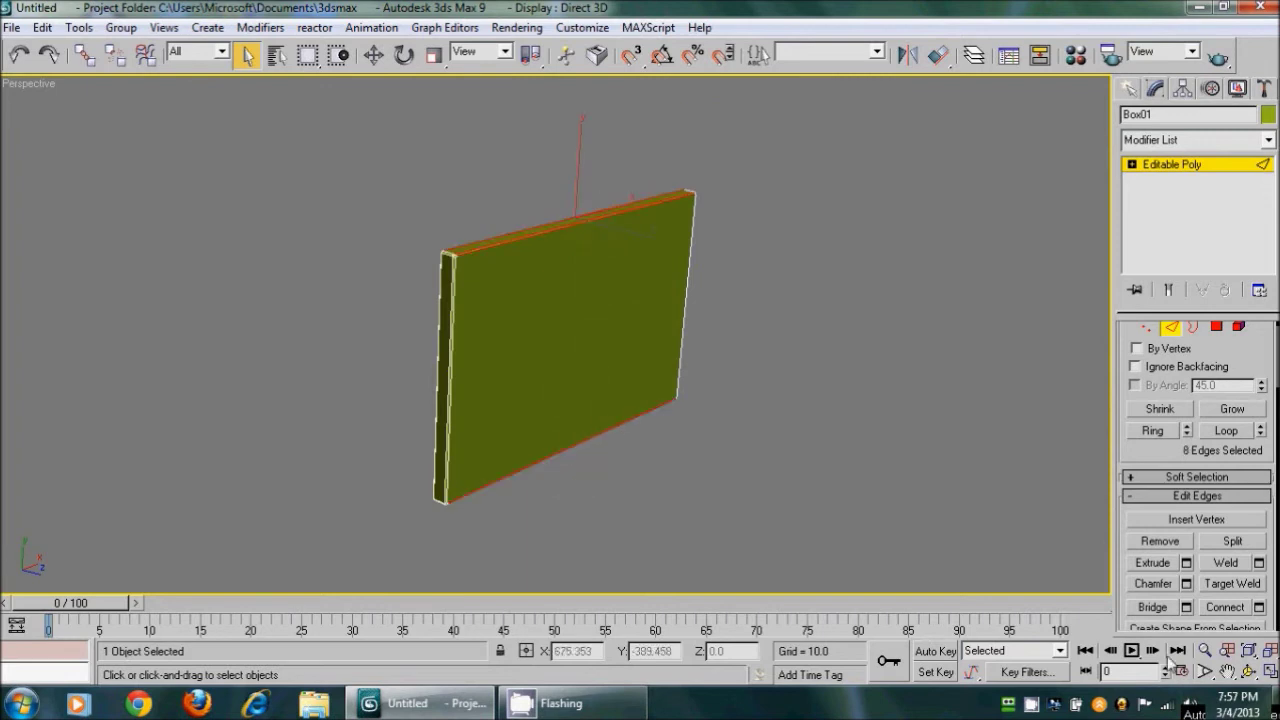
{"action": "left_click", "coordinate": [1259, 607]}
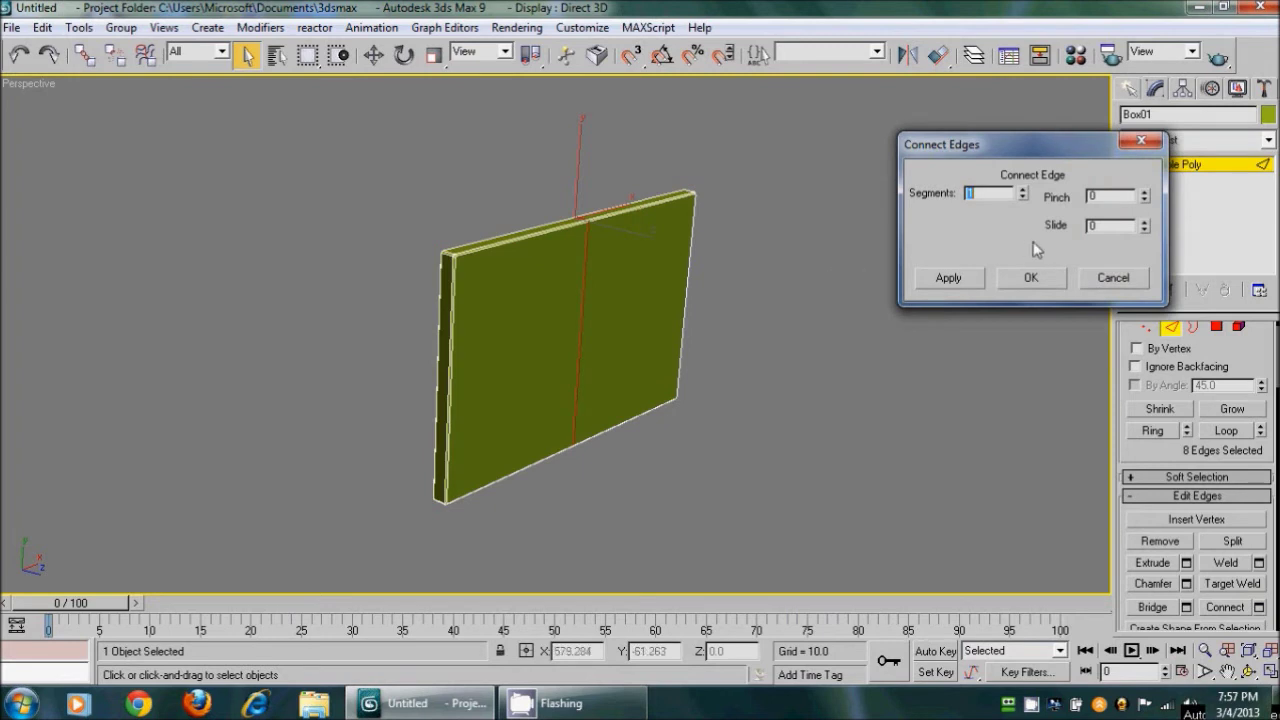
{"action": "left_click", "coordinate": [1022, 189]}
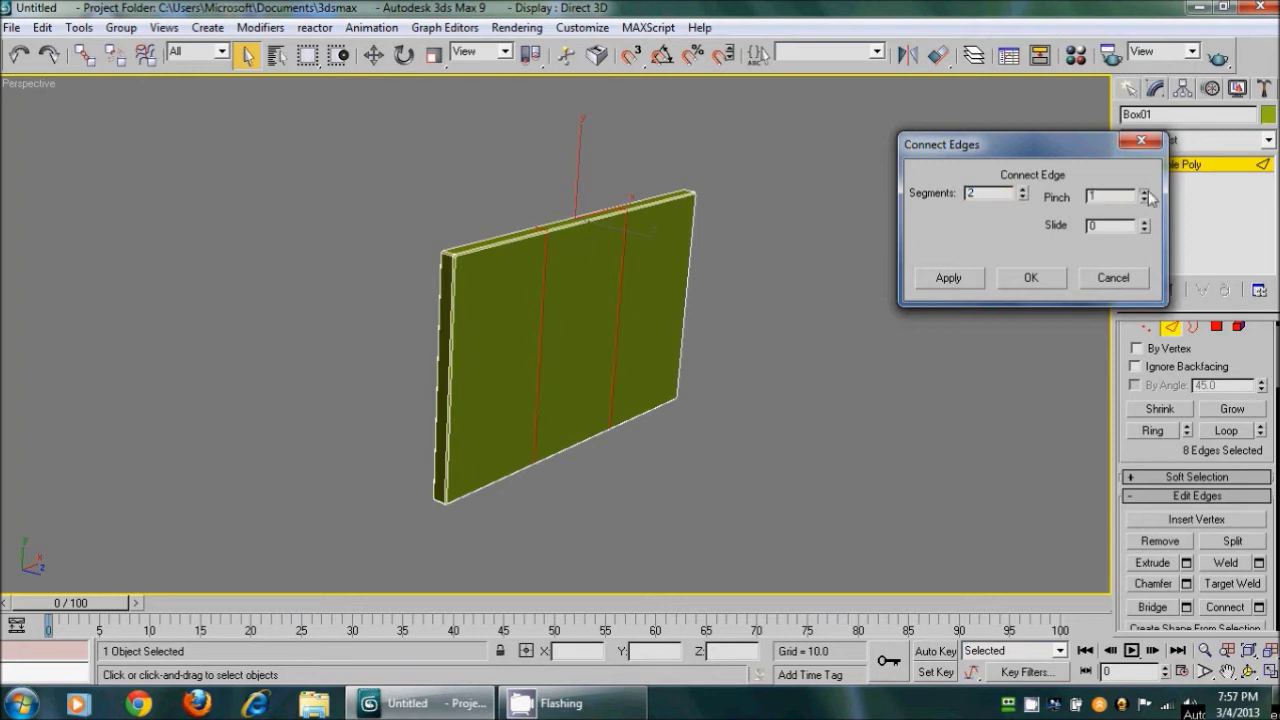
{"action": "left_click_drag", "start_coordinate": [1145, 197], "coordinate": [1137, 12]}
{"action": "left_click_drag", "start_coordinate": [1137, 12], "coordinate": [1137, 14]}
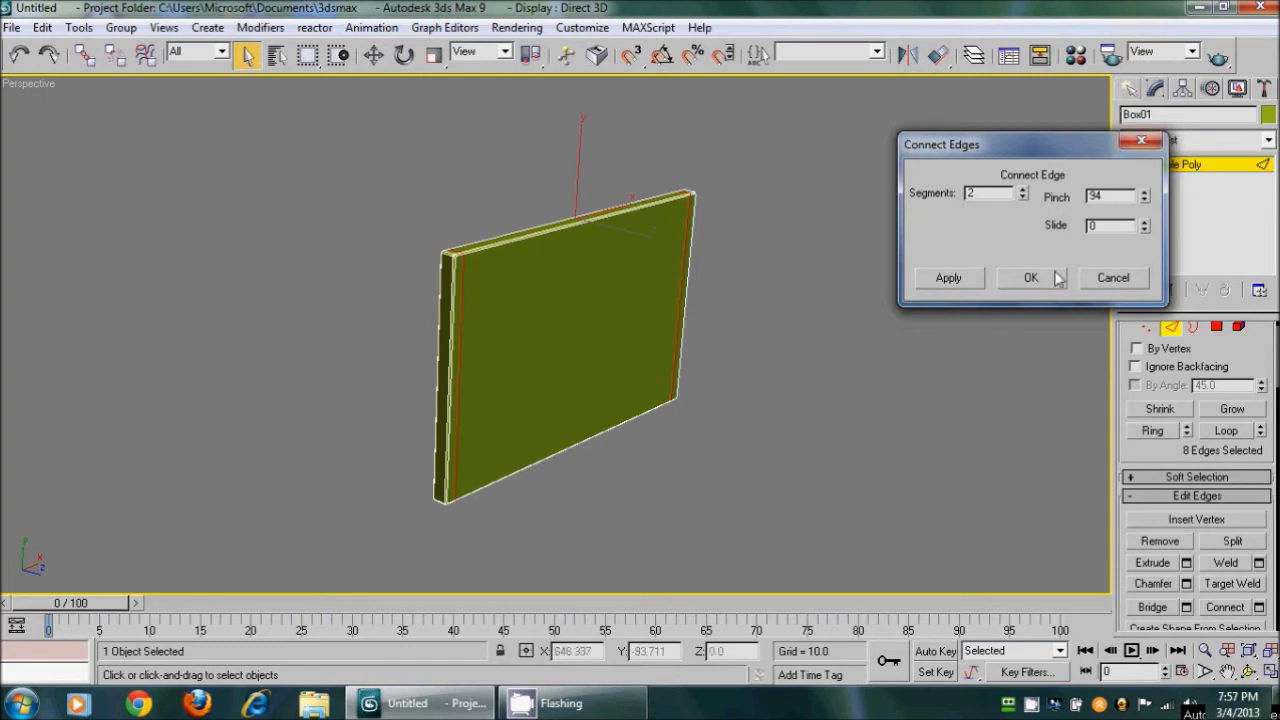
{"action": "double_click", "coordinate": [1100, 194]}
{"action": "type", "text": "95"}
{"action": "left_click", "coordinate": [1050, 278]}
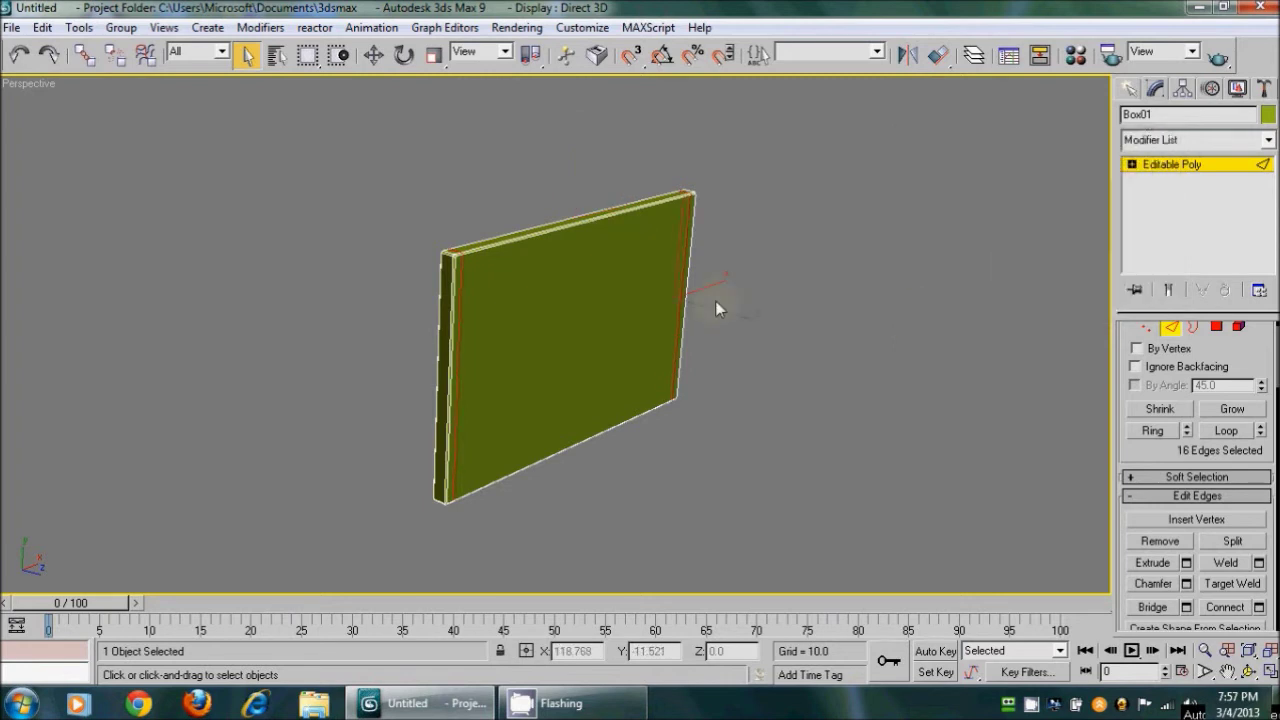
{"action": "left_click", "coordinate": [789, 297]}
Connect the left and right side edges with 2 segments at pinch 92
{"action": "double_click", "coordinate": [684, 305]}
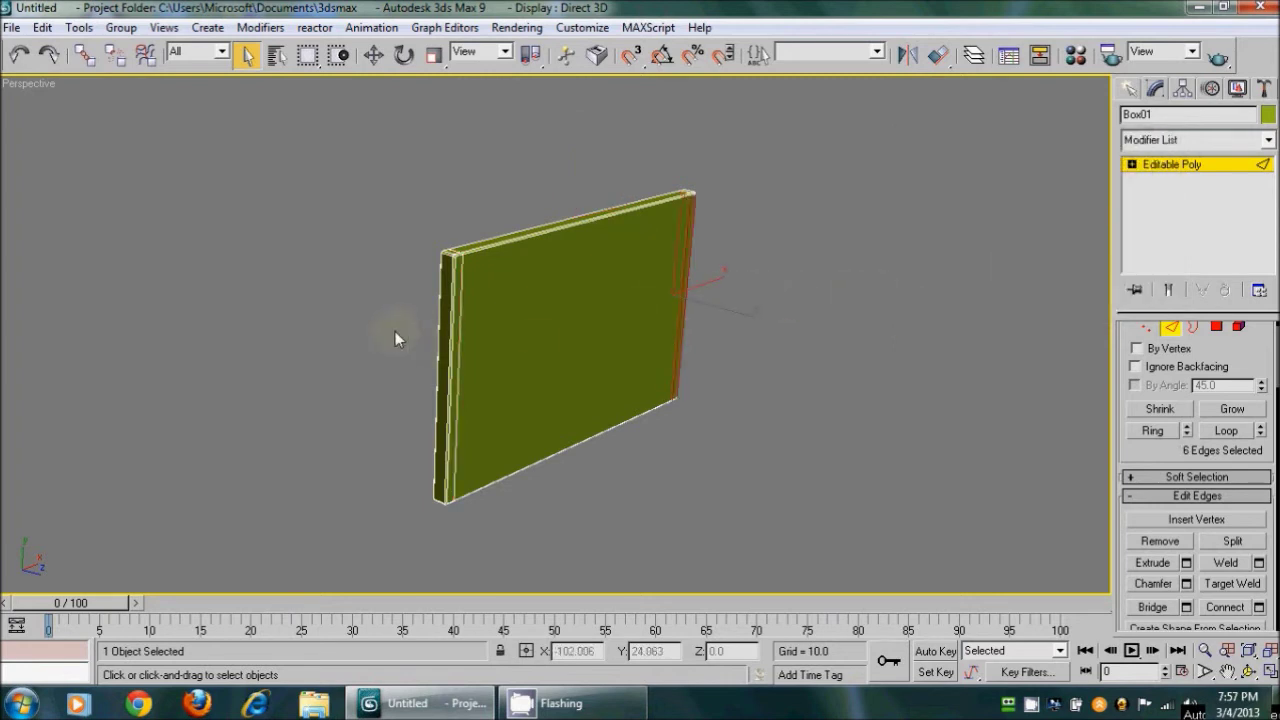
{"action": "double_click", "coordinate": [530, 342], "text": "ctrl"}
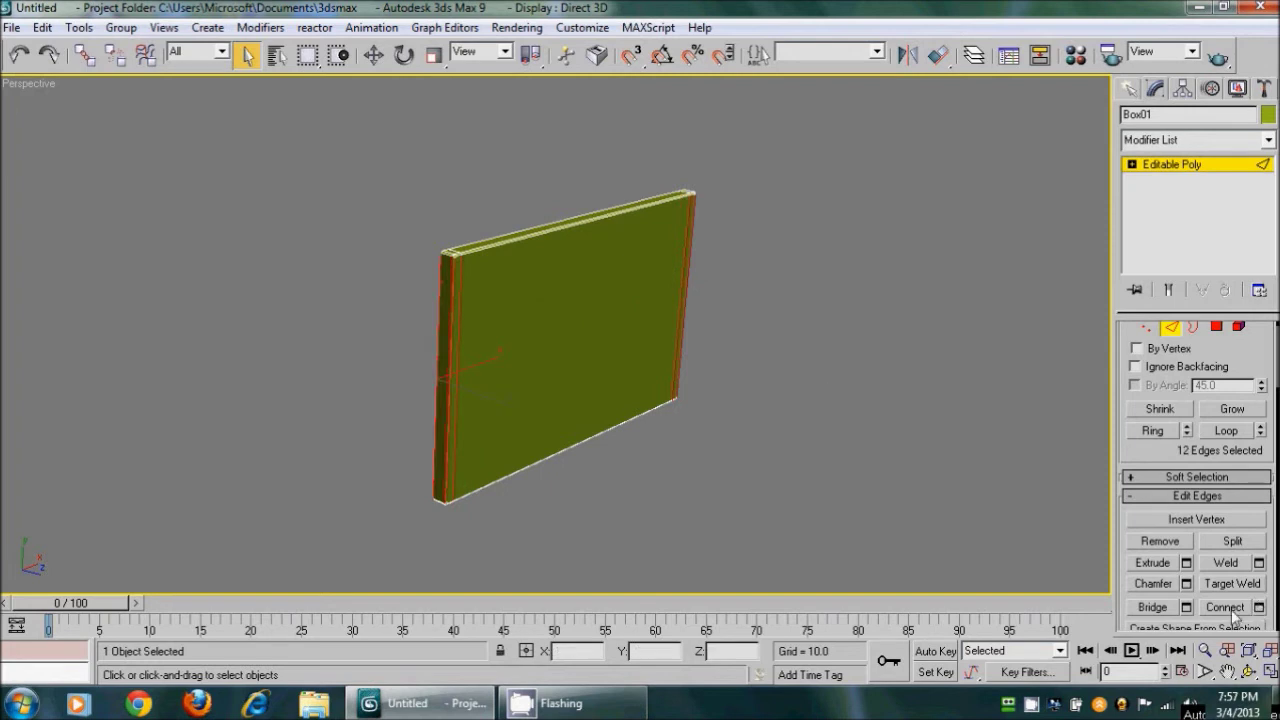
{"action": "left_click", "coordinate": [1259, 607]}
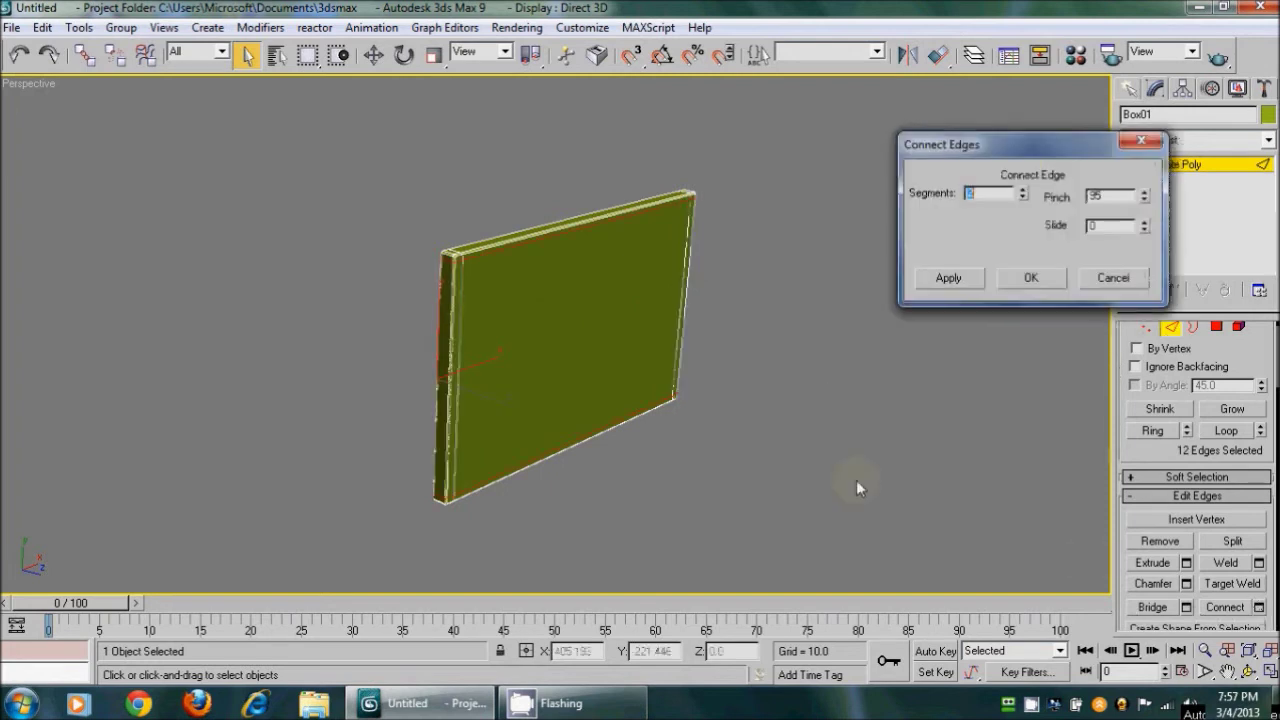
{"action": "left_click", "coordinate": [1146, 200]}
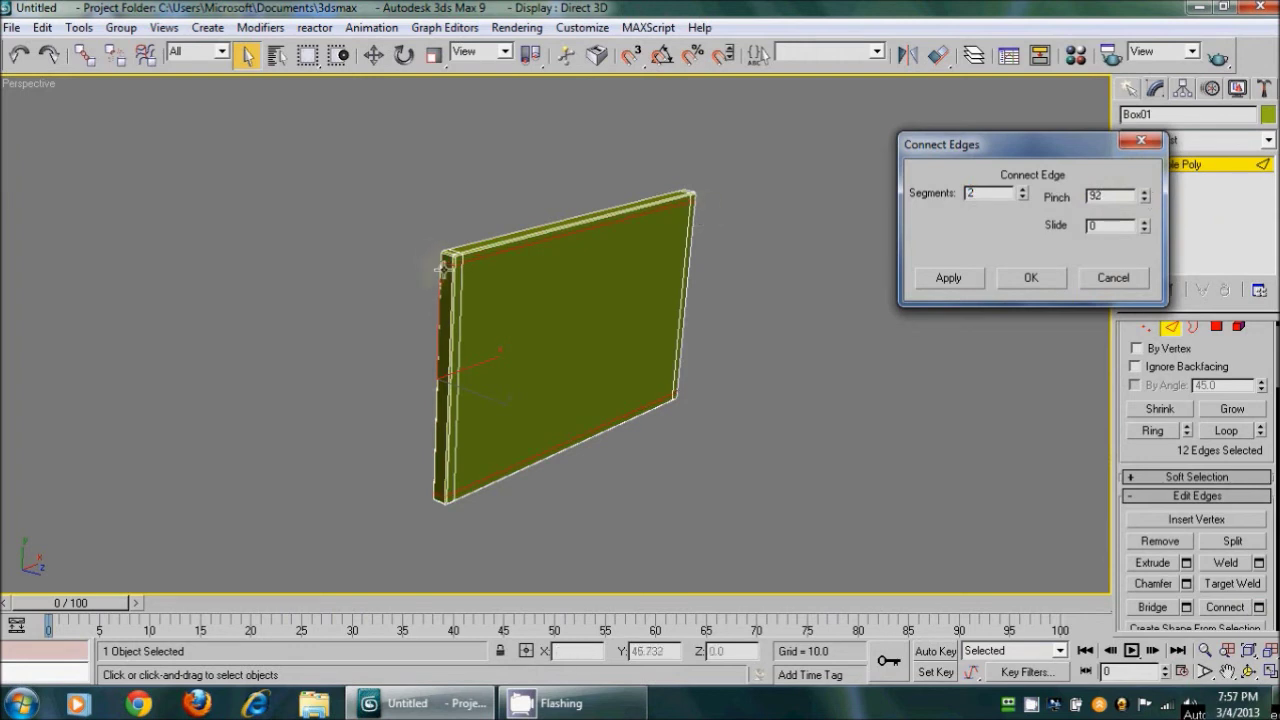
{"action": "left_click", "coordinate": [1031, 278]}
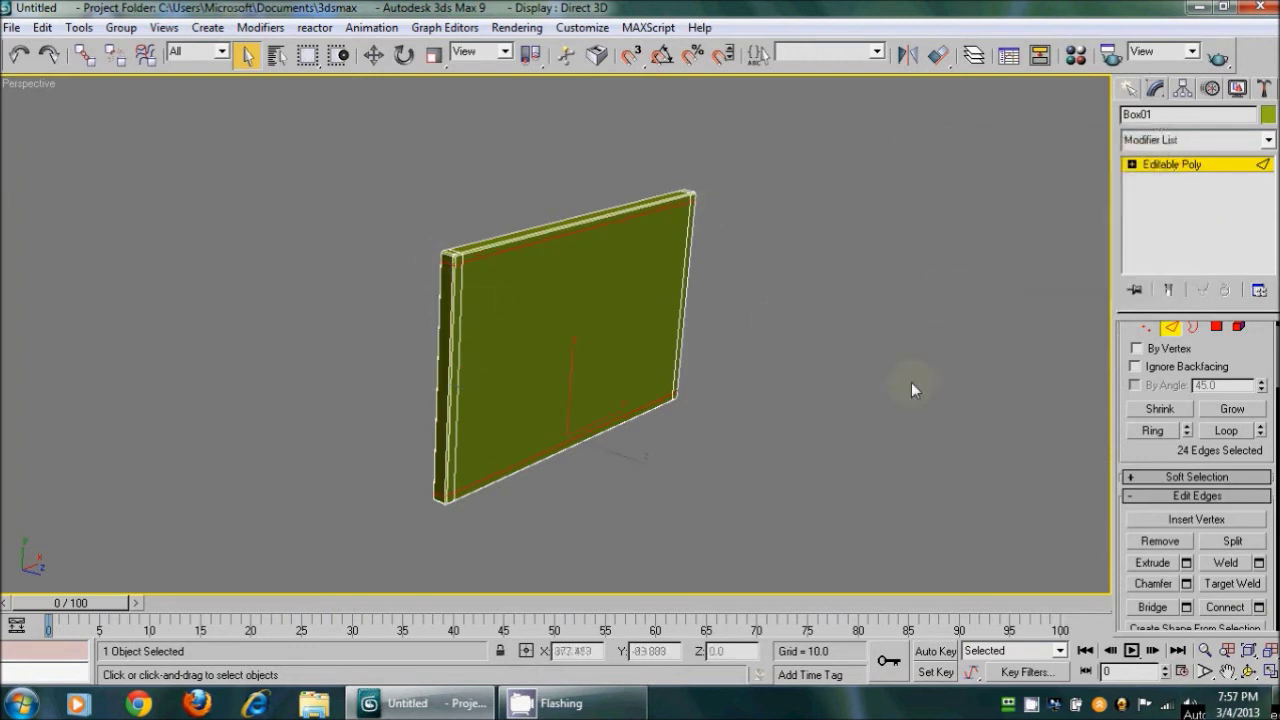
{"action": "left_click", "coordinate": [1216, 327]}
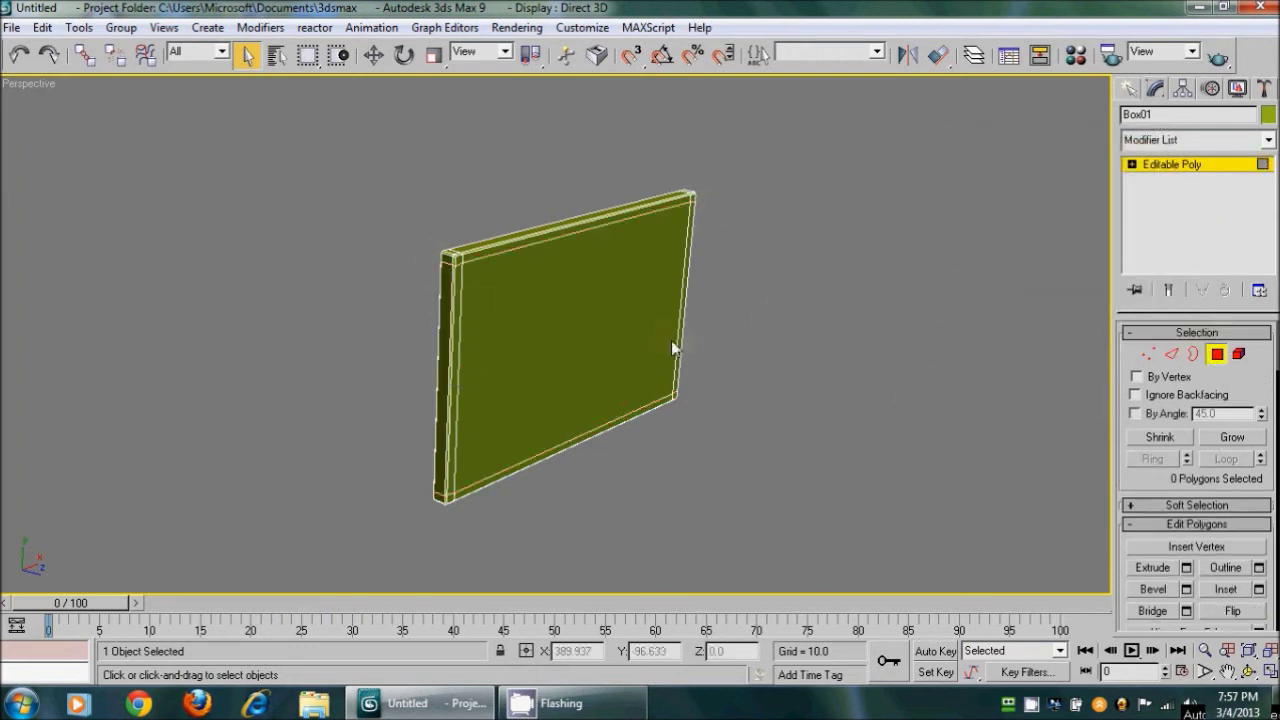
Bevel the front polygon inward with height -1.0 and outline -3
{"action": "left_click", "coordinate": [615, 316]}
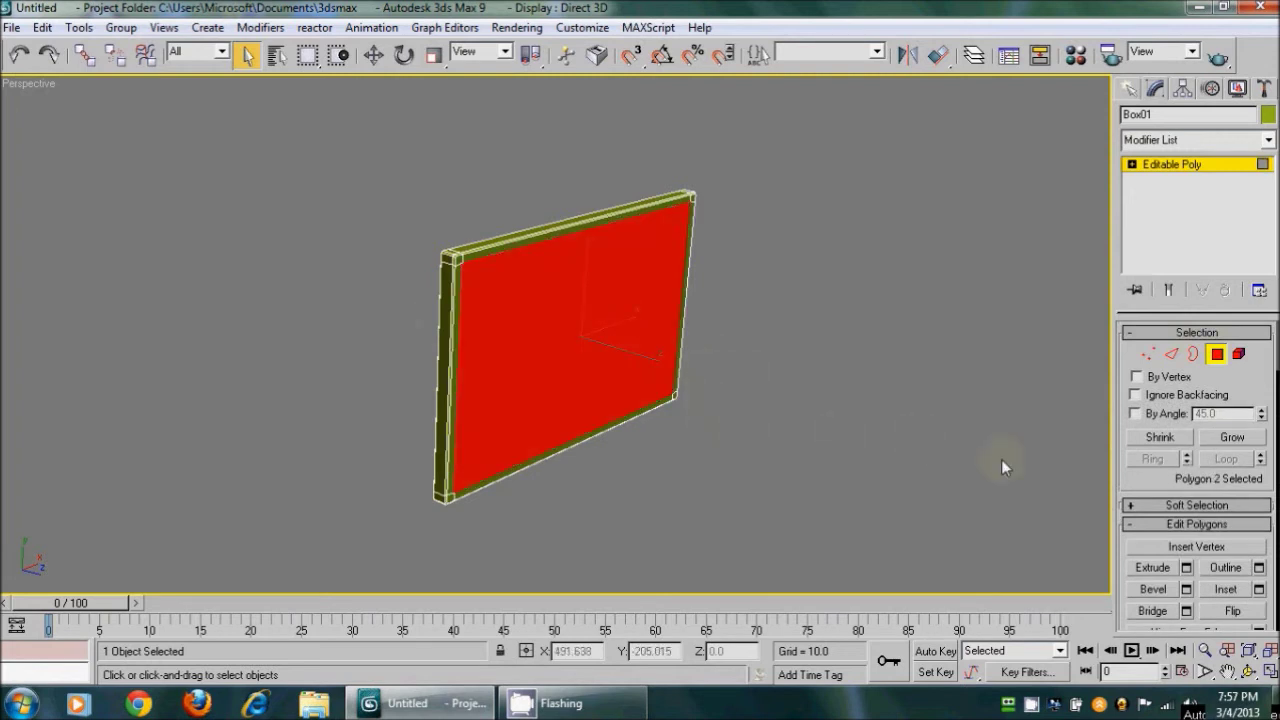
{"action": "left_click", "coordinate": [1182, 589]}
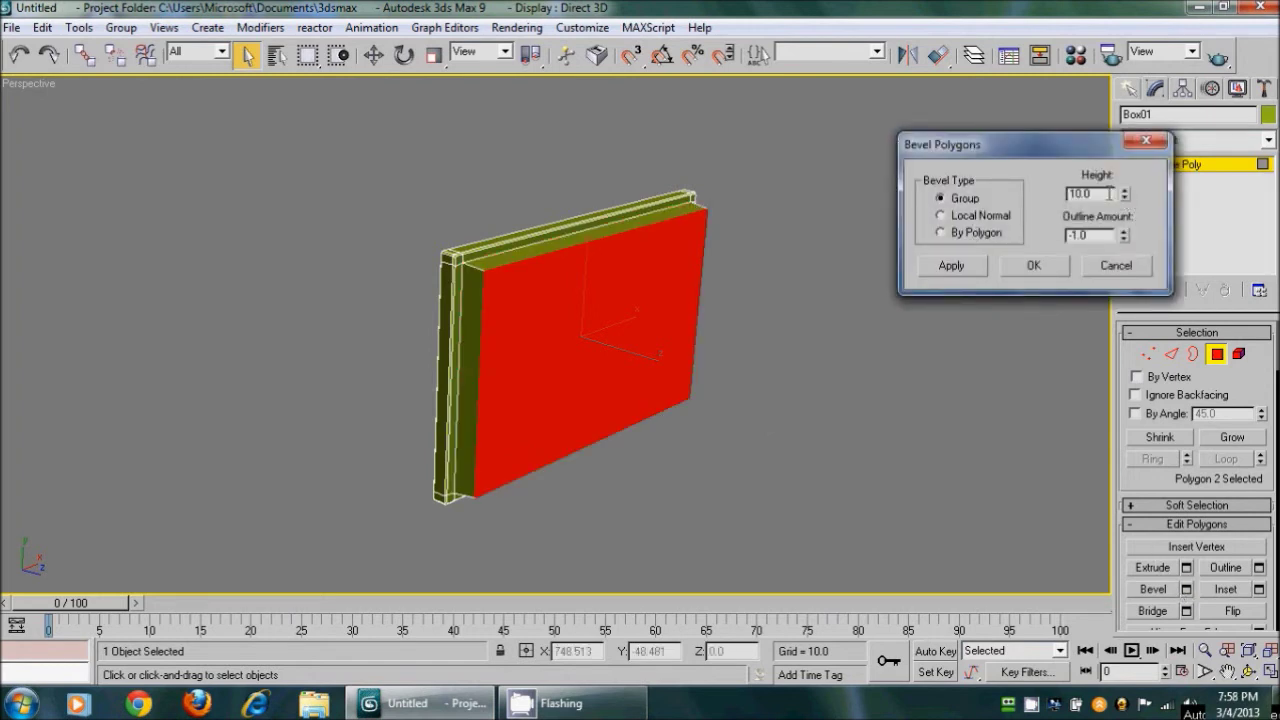
{"action": "double_click", "coordinate": [1068, 194]}
{"action": "type", "text": "-1.0"}
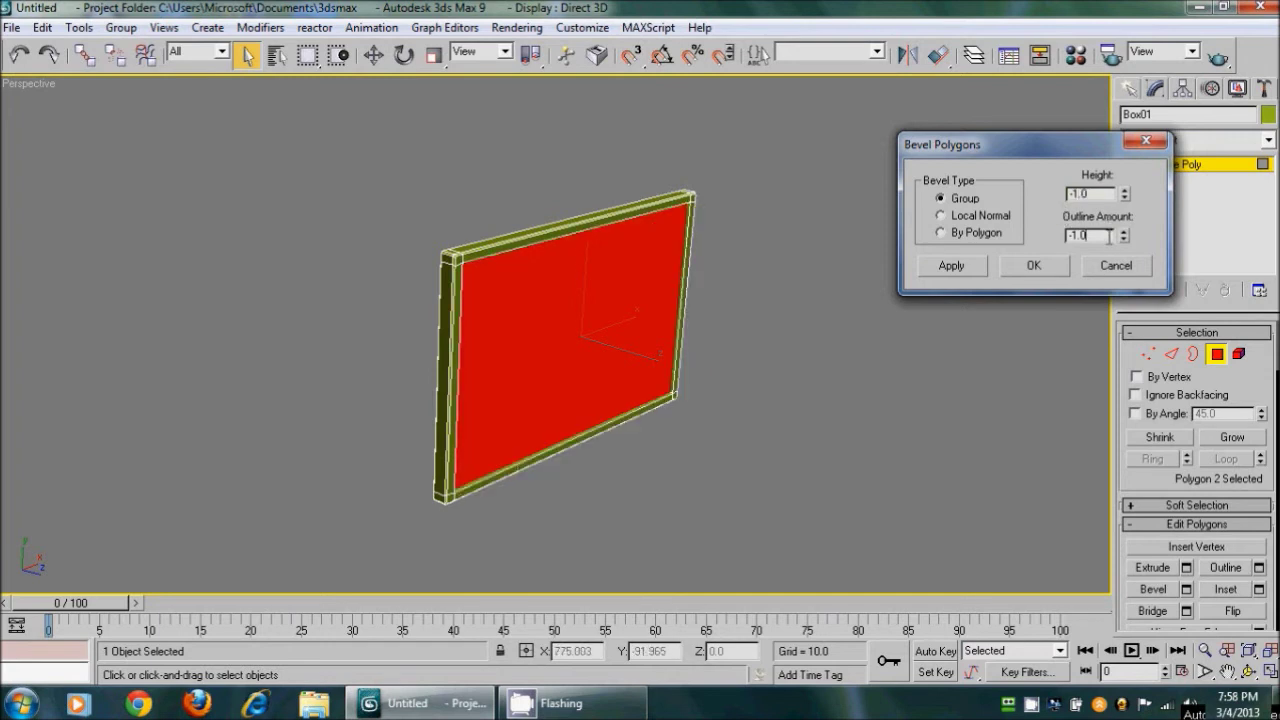
{"action": "left_click_drag", "start_coordinate": [1103, 238], "coordinate": [1061, 240]}
{"action": "left_click", "coordinate": [1058, 261]}
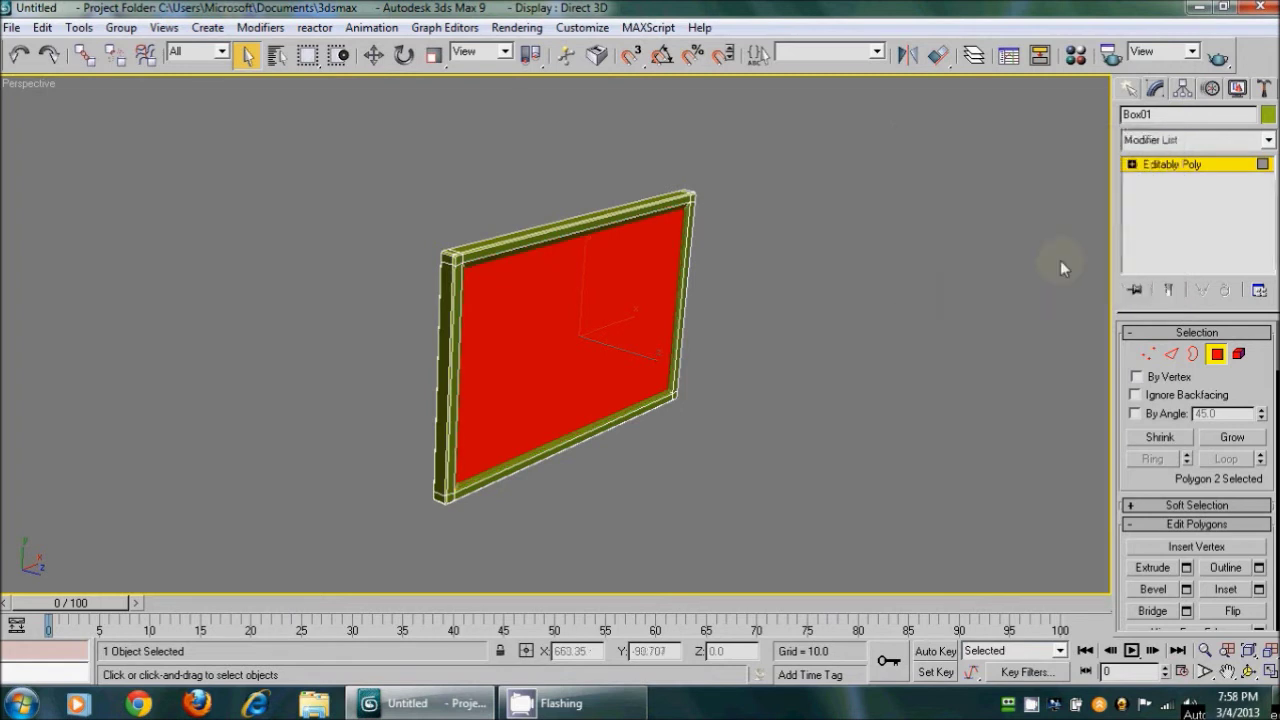
Orbit around the framed panel, switch to Vertex mode, and restore the four-viewport layout
{"action": "left_click", "coordinate": [1248, 672]}
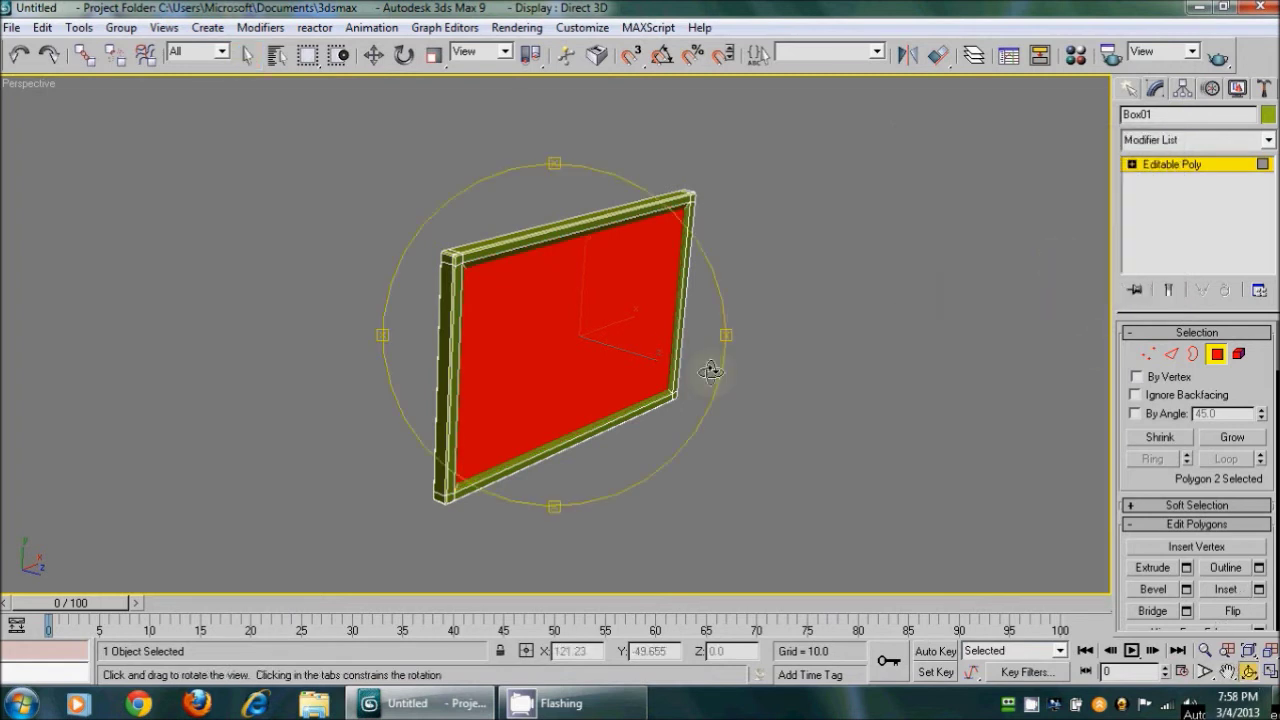
{"action": "left_click_drag", "start_coordinate": [711, 363], "coordinate": [540, 344]}
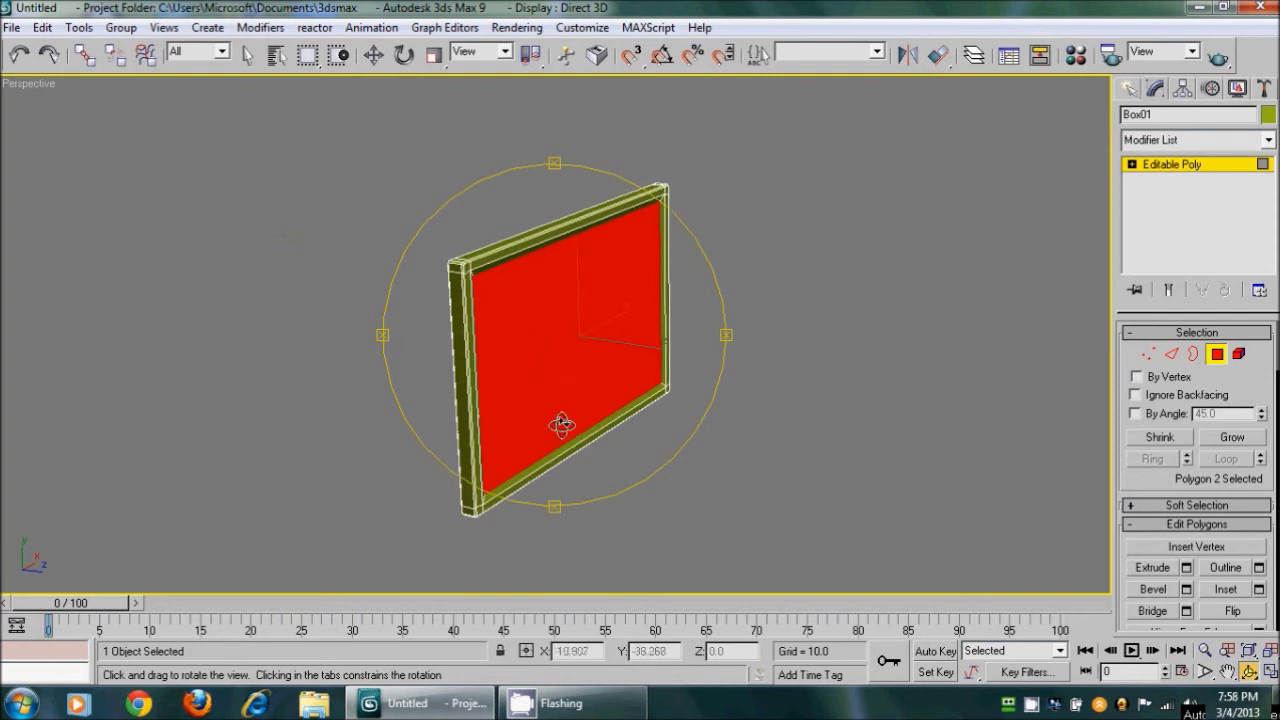
{"action": "left_click", "coordinate": [1217, 354]}
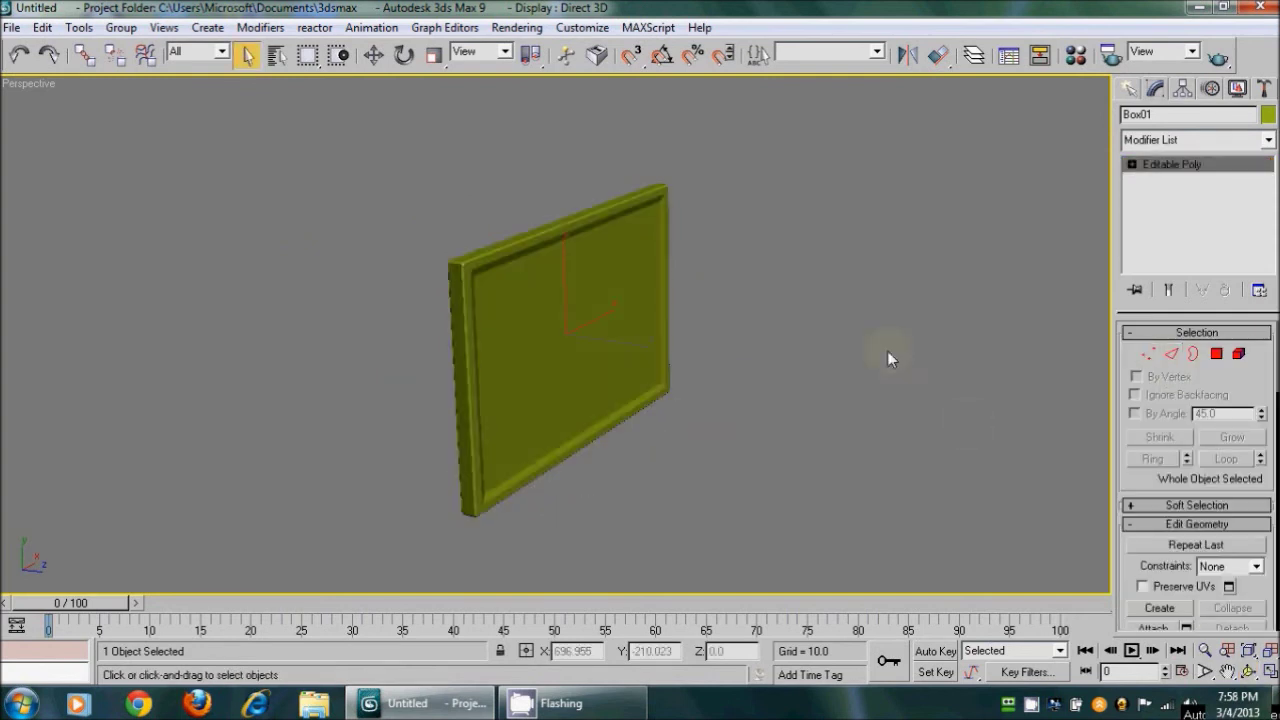
{"action": "left_click", "coordinate": [1248, 672]}
{"action": "left_click_drag", "start_coordinate": [610, 321], "coordinate": [580, 374]}
{"action": "left_click", "coordinate": [1148, 353]}
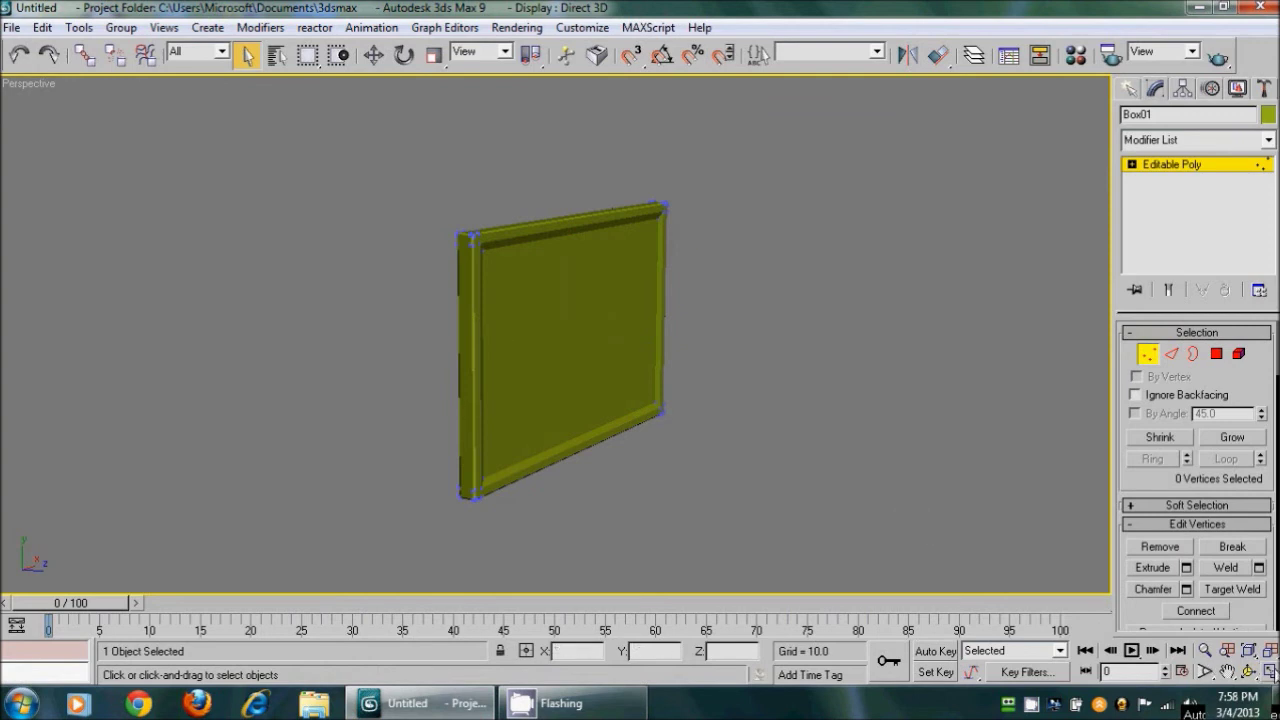
{"action": "left_click", "coordinate": [1266, 674]}
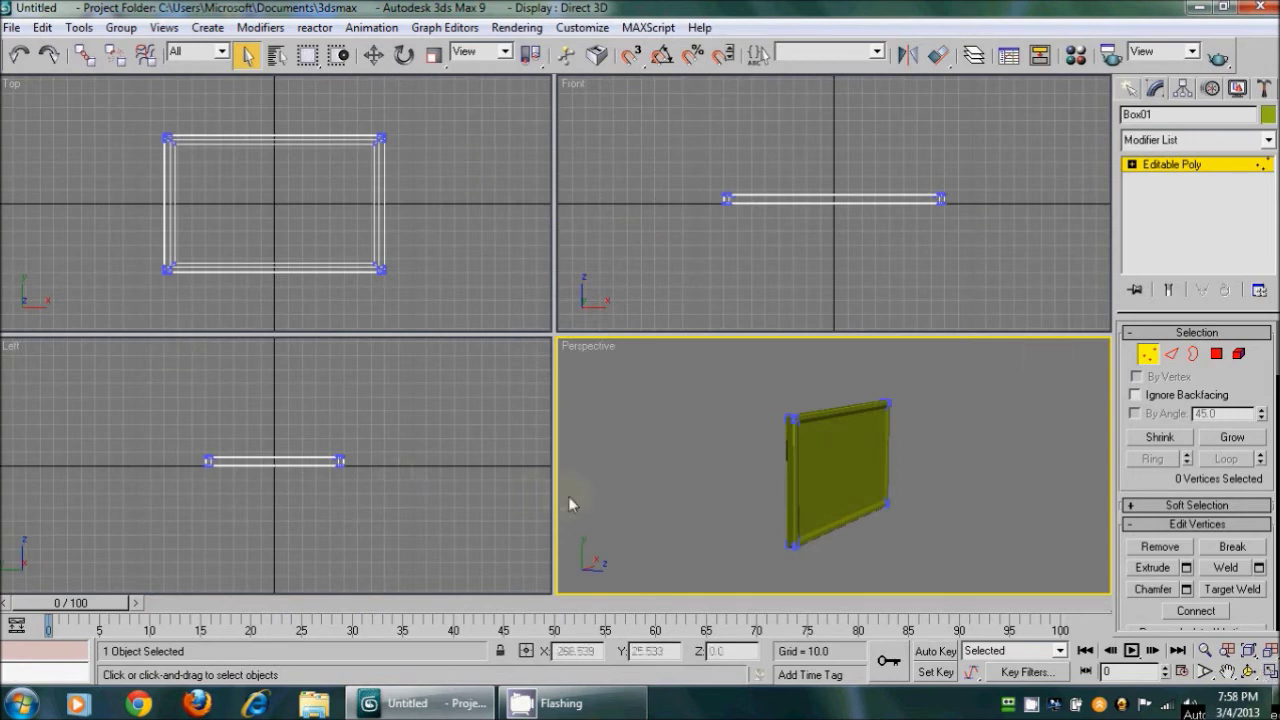
Orbit the Perspective view around to the back side of the monitor box
{"action": "left_click", "coordinate": [1248, 672]}
{"action": "left_click_drag", "start_coordinate": [790, 440], "coordinate": [910, 430]}
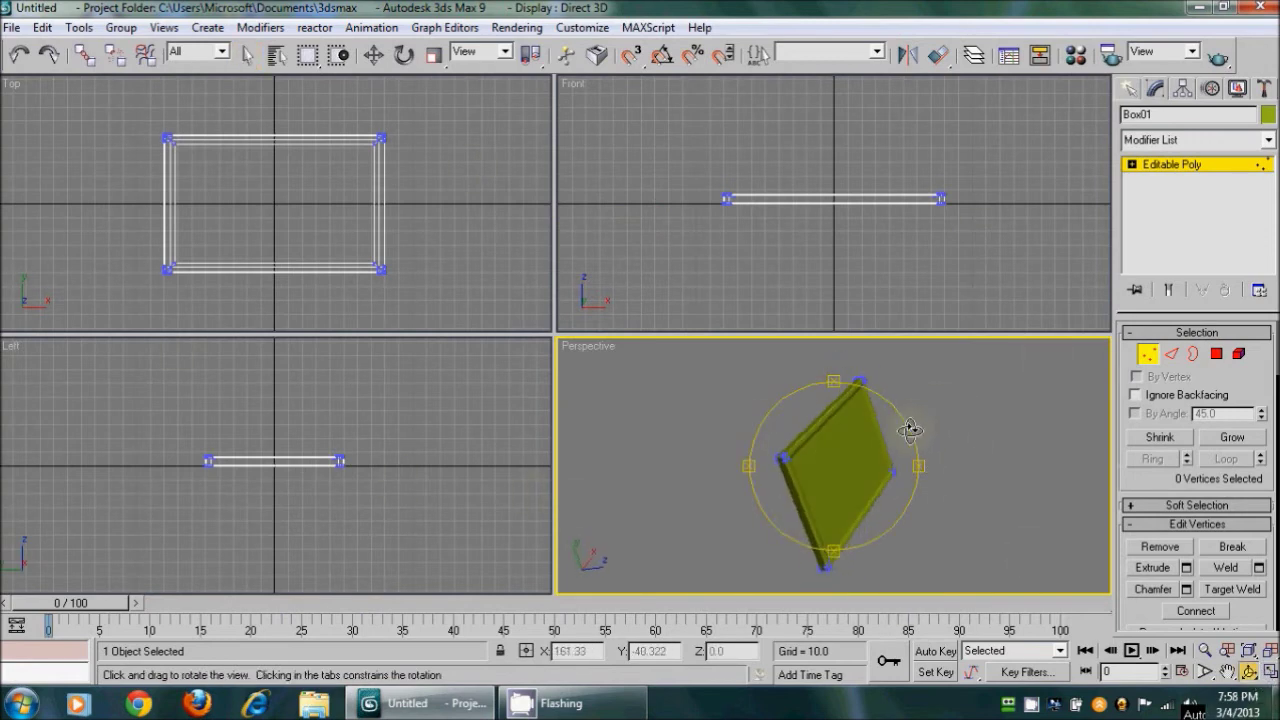
{"action": "left_click", "coordinate": [247, 55]}
{"action": "left_click", "coordinate": [1248, 672]}
{"action": "left_click_drag", "start_coordinate": [884, 527], "coordinate": [1224, 360]}
Bevel the box's back polygon outward with Height 10.0 and Outline Amount -3.0
{"action": "left_click", "coordinate": [1217, 354]}
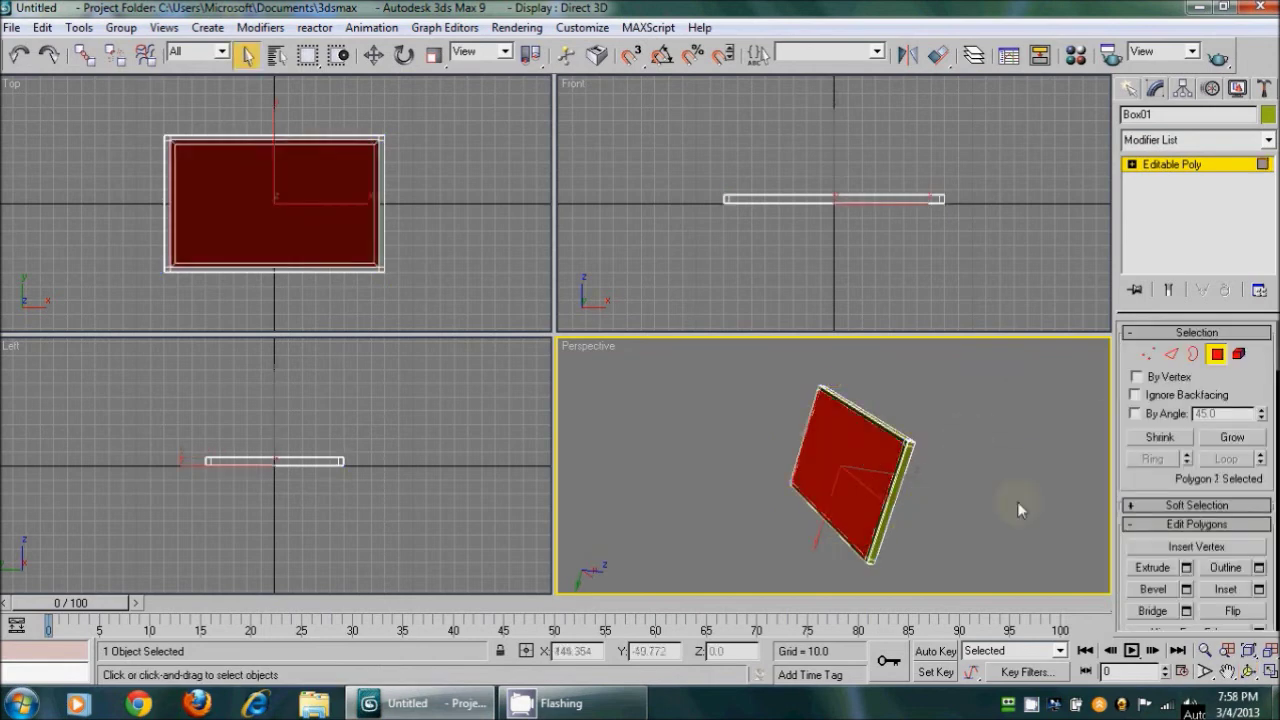
{"action": "left_click", "coordinate": [1186, 589]}
{"action": "left_click_drag", "start_coordinate": [1100, 193], "coordinate": [1067, 193]}
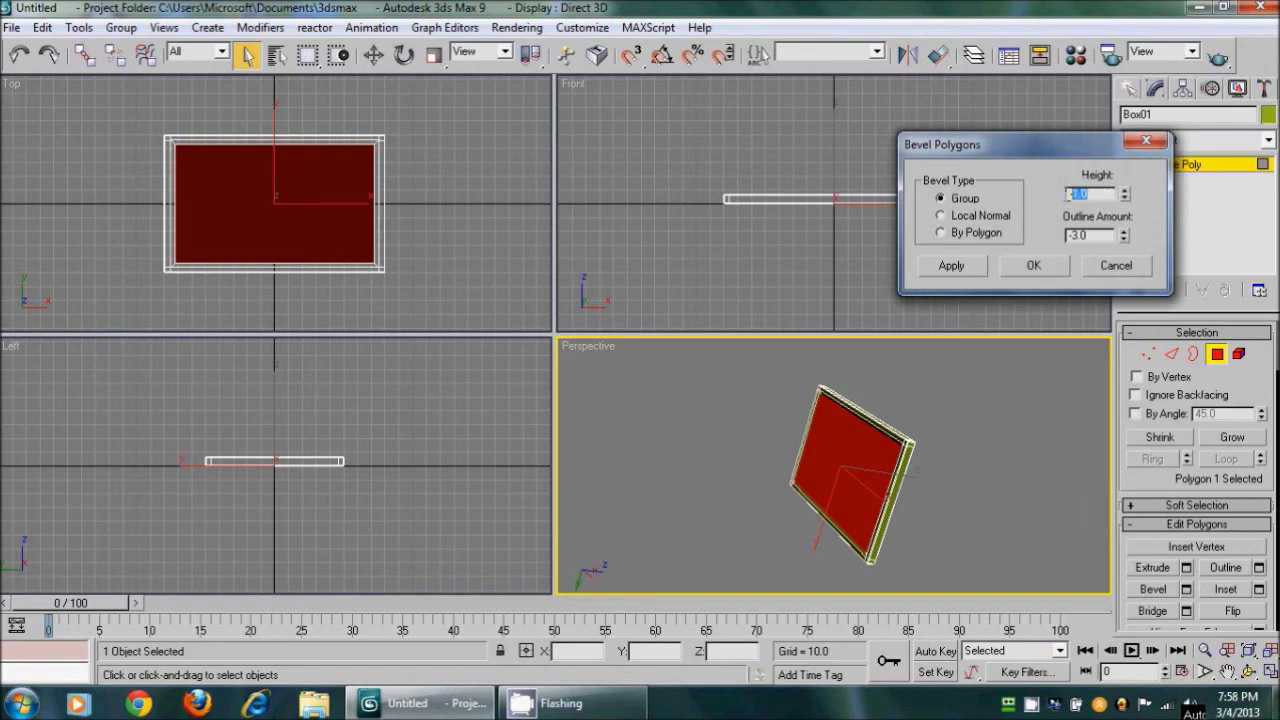
{"action": "type", "text": "1"}
{"action": "left_click_drag", "start_coordinate": [1108, 236], "coordinate": [1065, 236]}
{"action": "left_click_drag", "start_coordinate": [1104, 193], "coordinate": [1068, 193]}
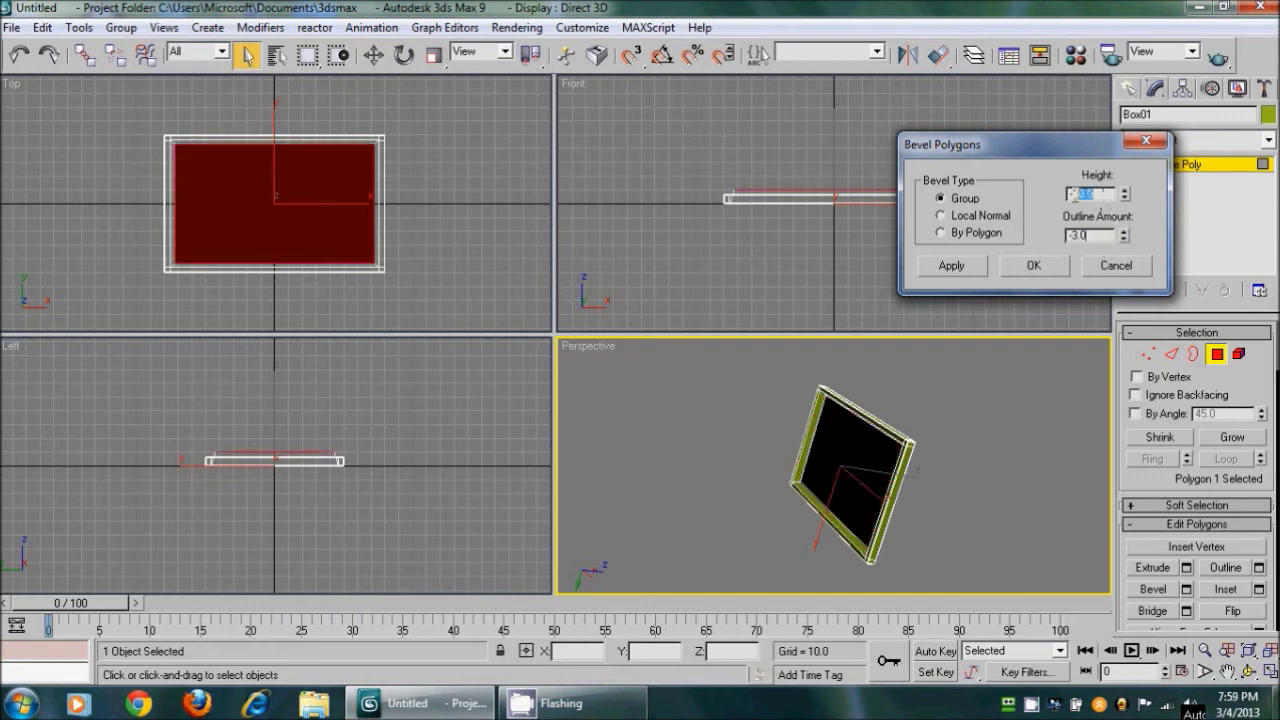
{"action": "type", "text": "10"}
{"action": "left_click_drag", "start_coordinate": [1100, 236], "coordinate": [1060, 236]}
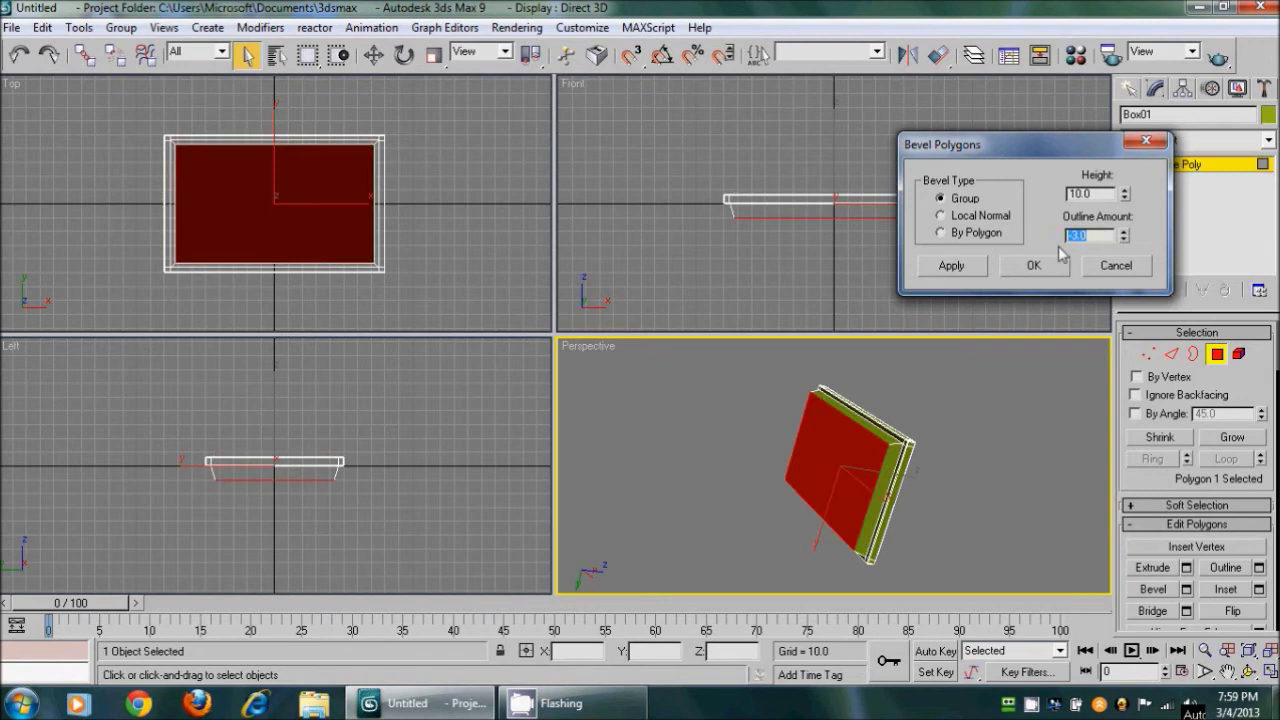
{"action": "left_click", "coordinate": [1034, 266]}
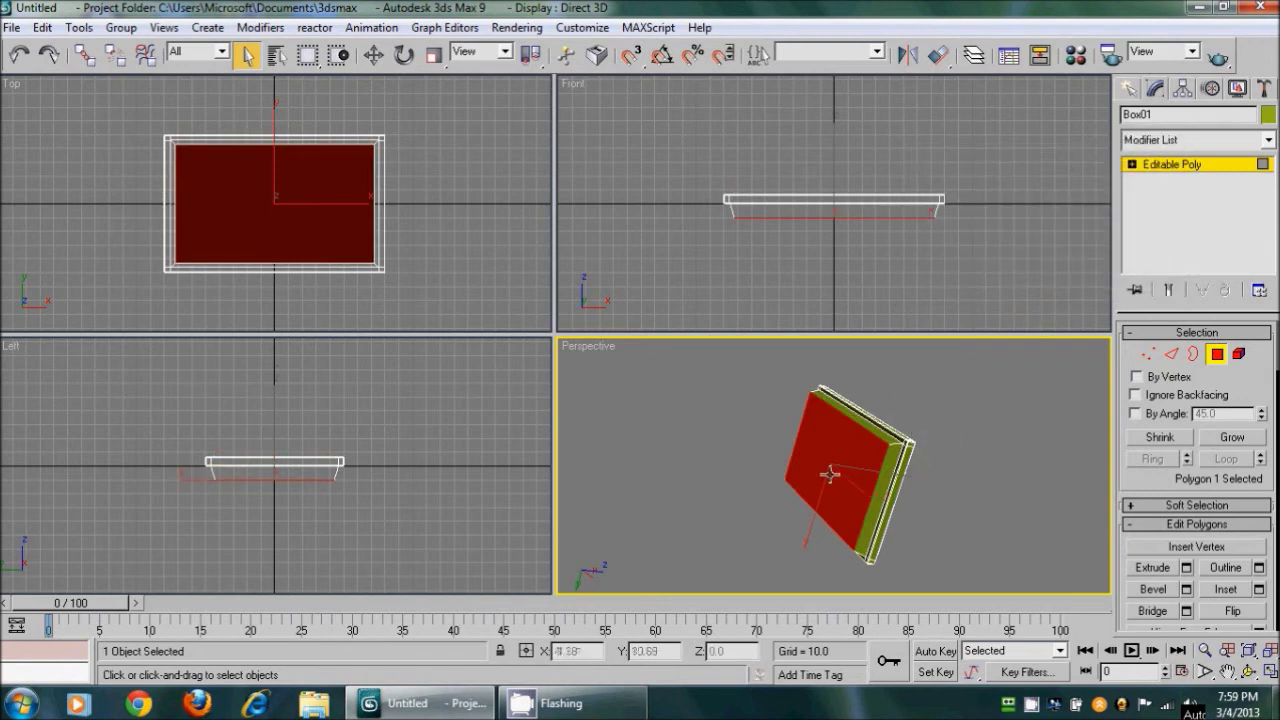
In Vertex mode, pull the rear lower-right corner vertices inward in the Left viewport
{"action": "left_click", "coordinate": [466, 485]}
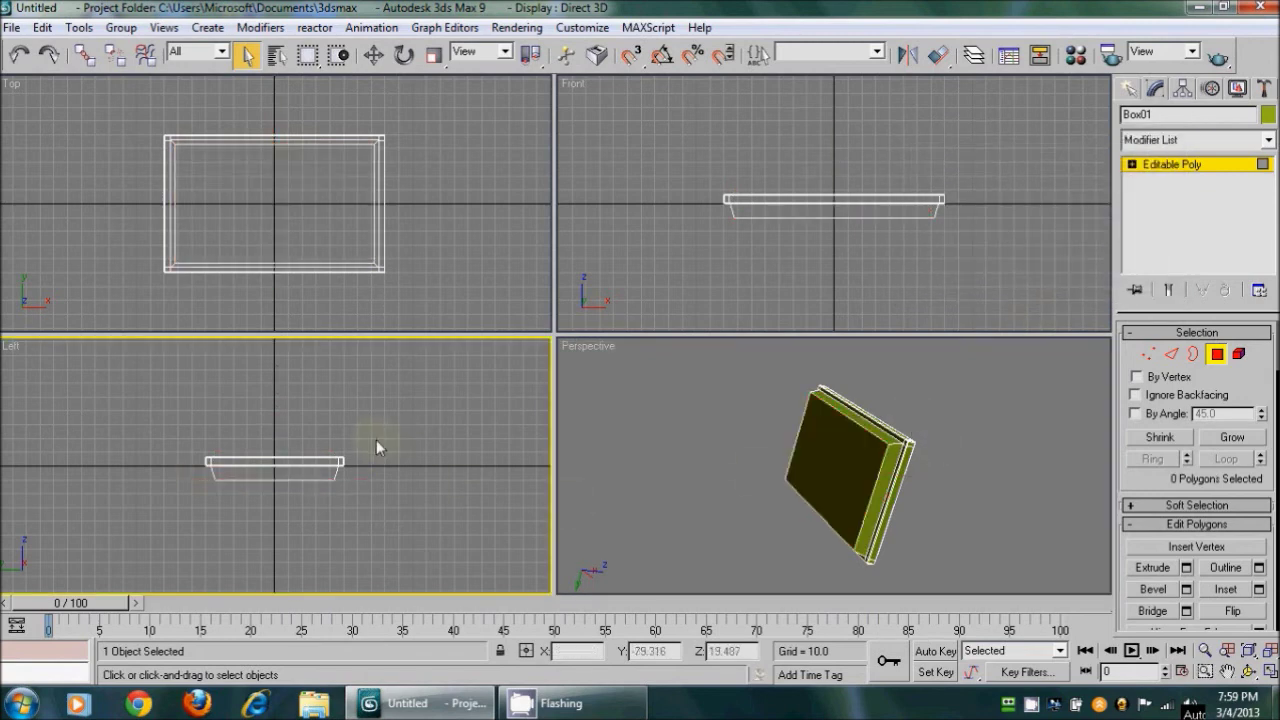
{"action": "left_click", "coordinate": [748, 262]}
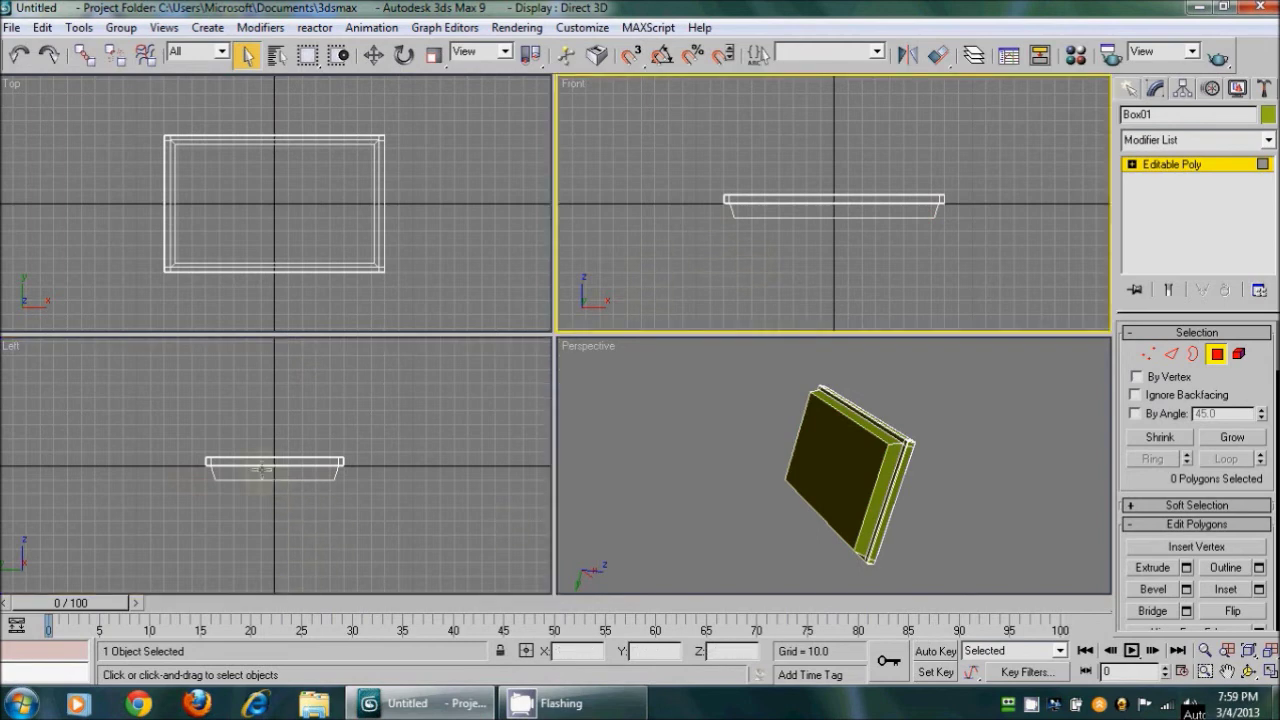
{"action": "left_click", "coordinate": [1147, 354]}
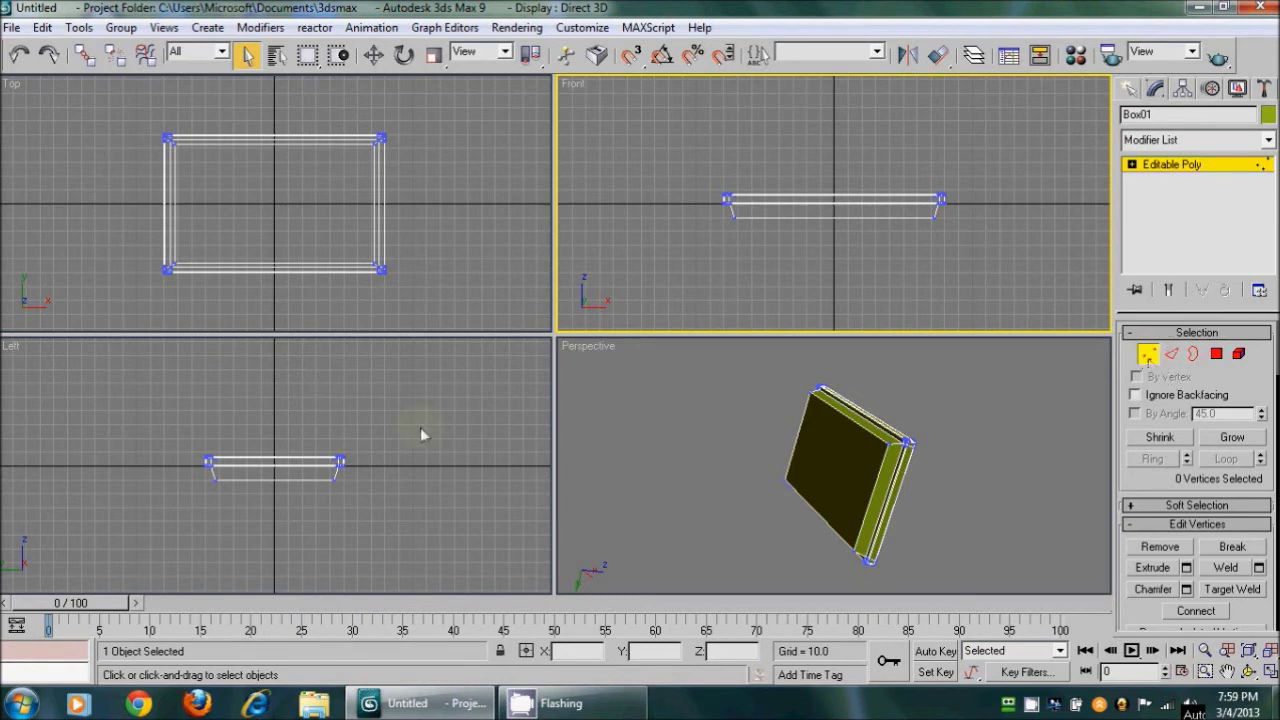
{"action": "left_click", "coordinate": [391, 481]}
{"action": "left_click_drag", "start_coordinate": [345, 490], "coordinate": [326, 469]}
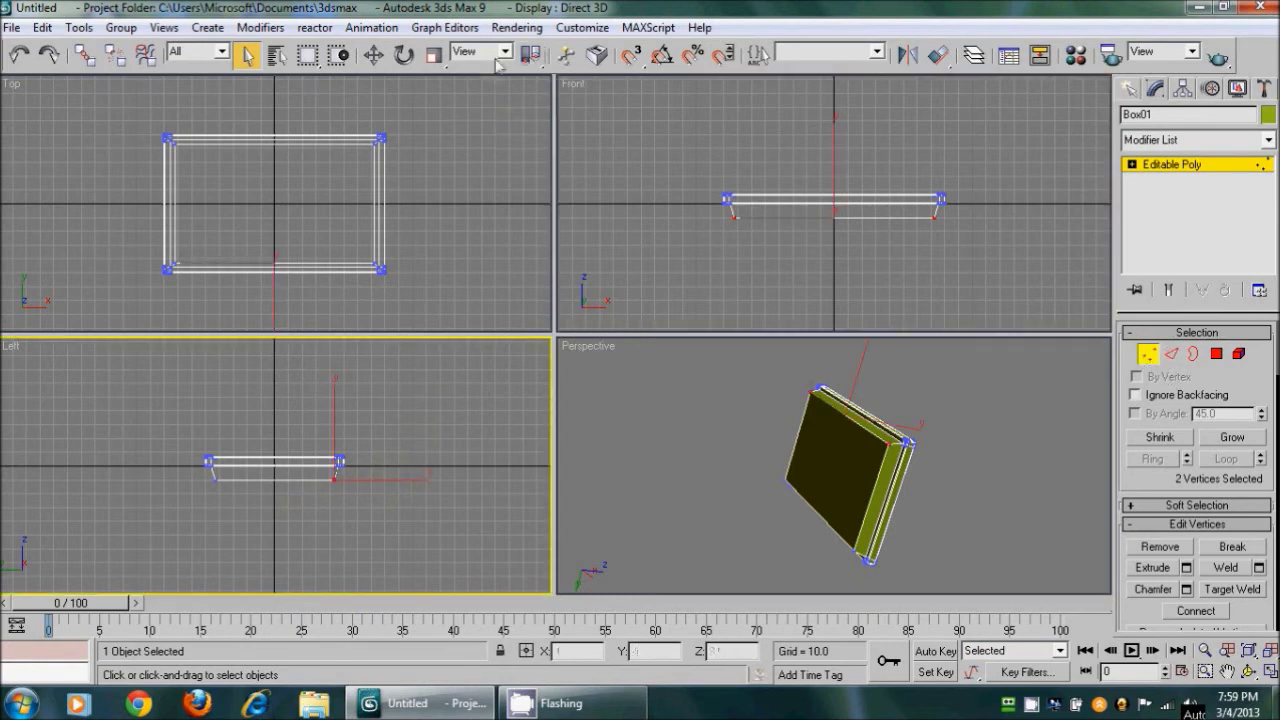
{"action": "key", "text": "w"}
{"action": "left_click_drag", "start_coordinate": [362, 510], "coordinate": [348, 483]}
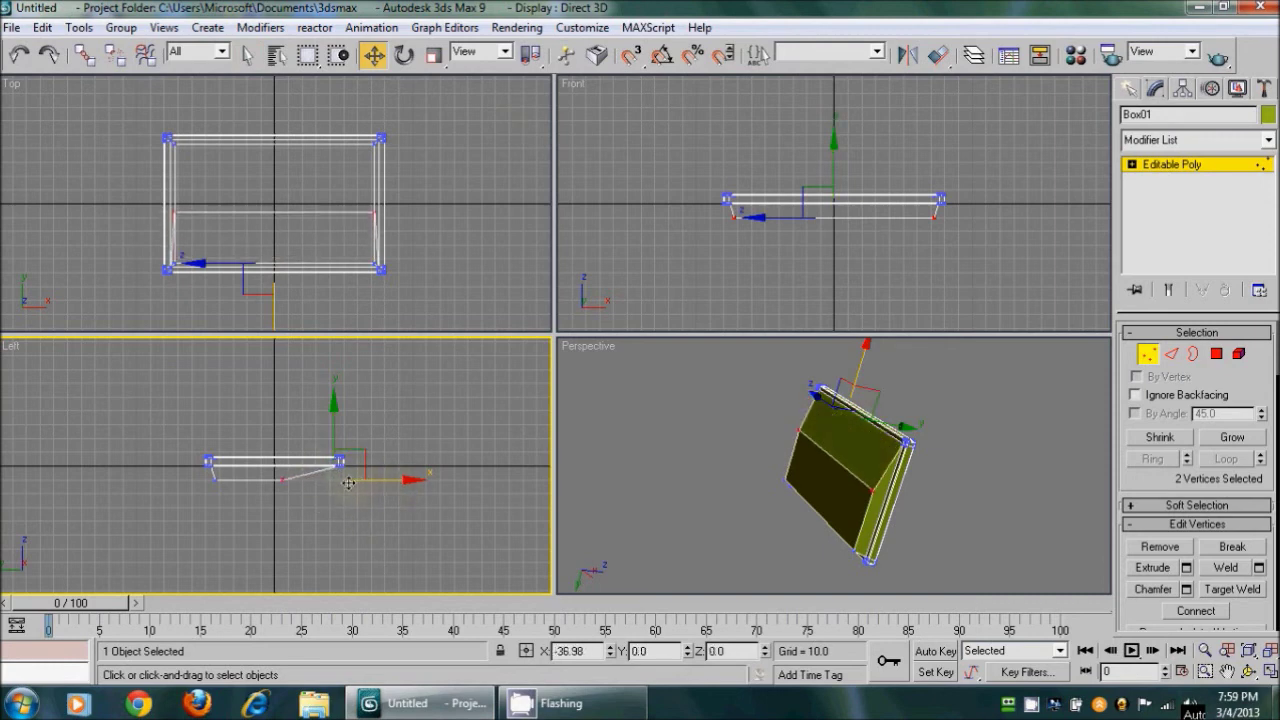
Pull the rear lower-left vertices inward so the back slopes in the side profile
{"action": "left_click", "coordinate": [232, 500]}
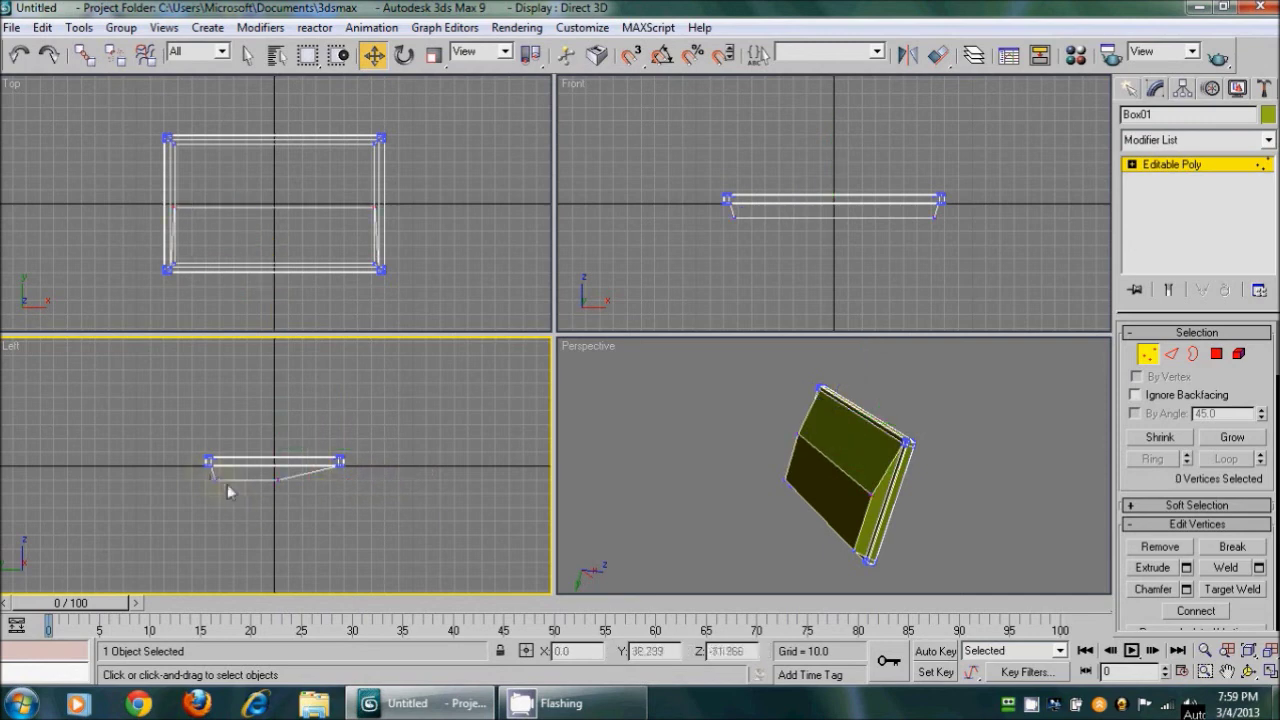
{"action": "left_click", "coordinate": [214, 479]}
{"action": "left_click_drag", "start_coordinate": [271, 479], "coordinate": [468, 473]}
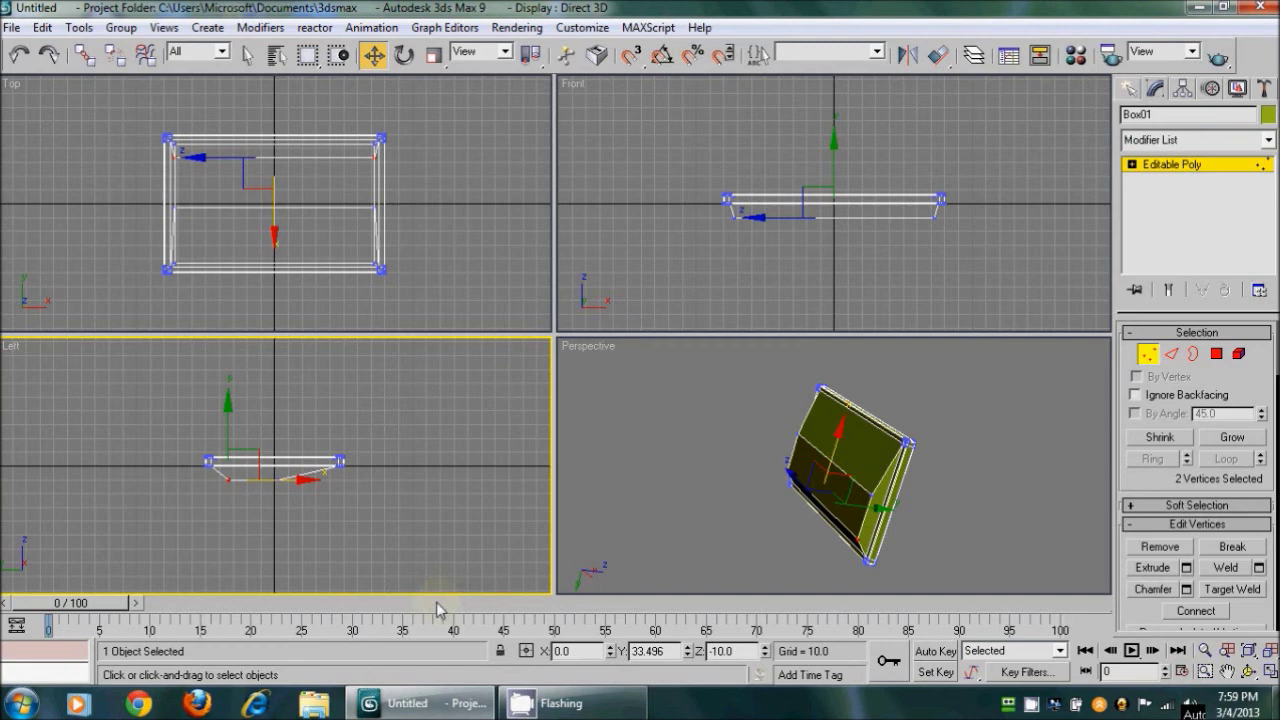
{"action": "left_click", "coordinate": [772, 319]}
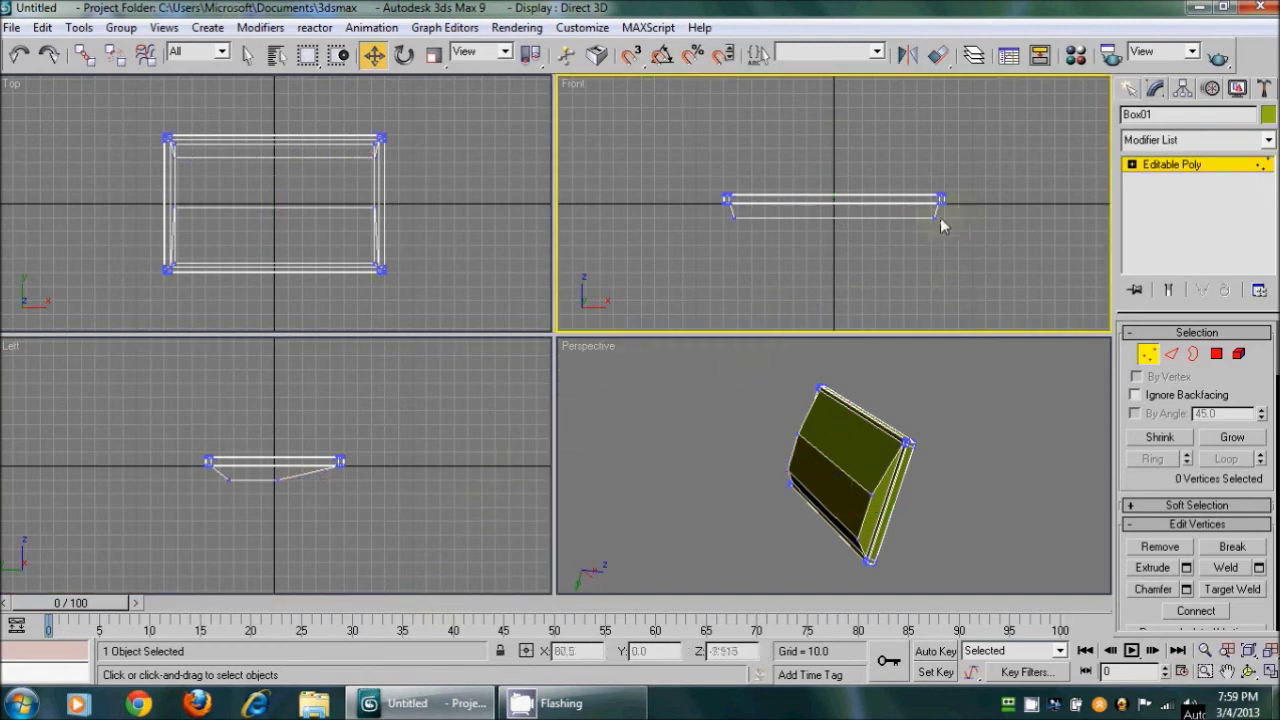
In the Front viewport, move the right and left rear vertices inward along X
{"action": "left_click_drag", "start_coordinate": [952, 188], "coordinate": [912, 243]}
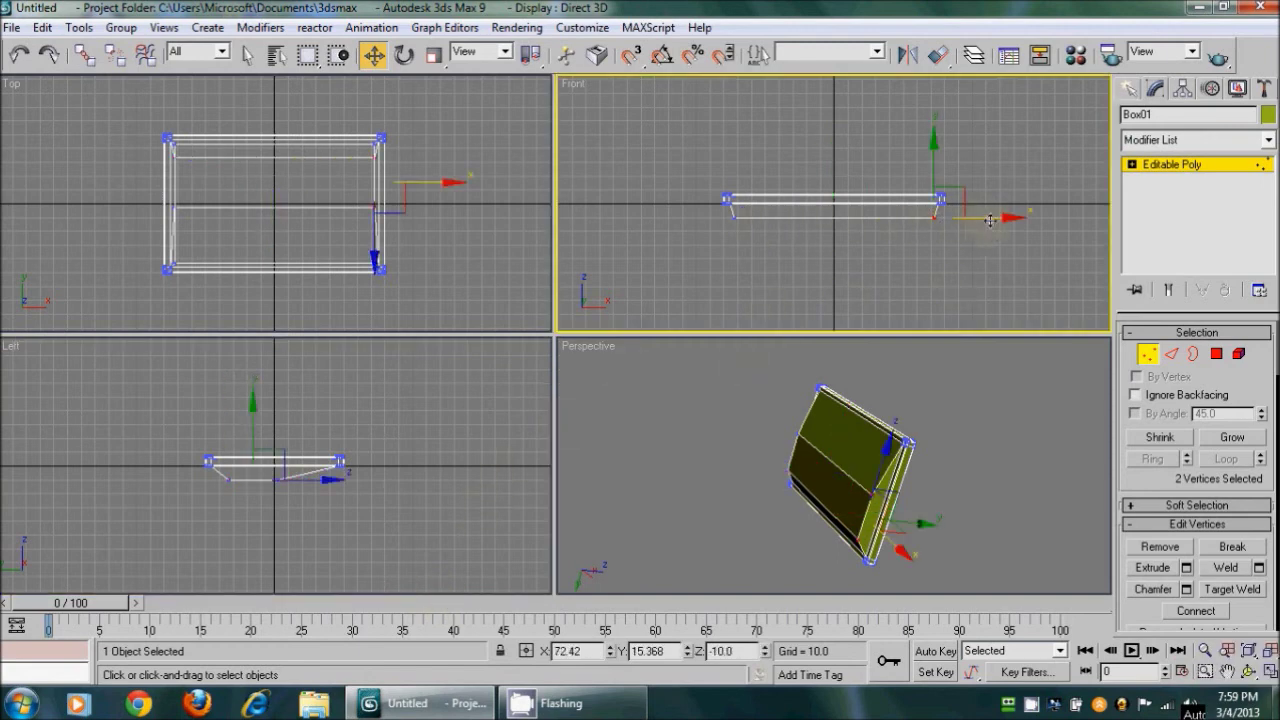
{"action": "left_click_drag", "start_coordinate": [995, 218], "coordinate": [911, 225]}
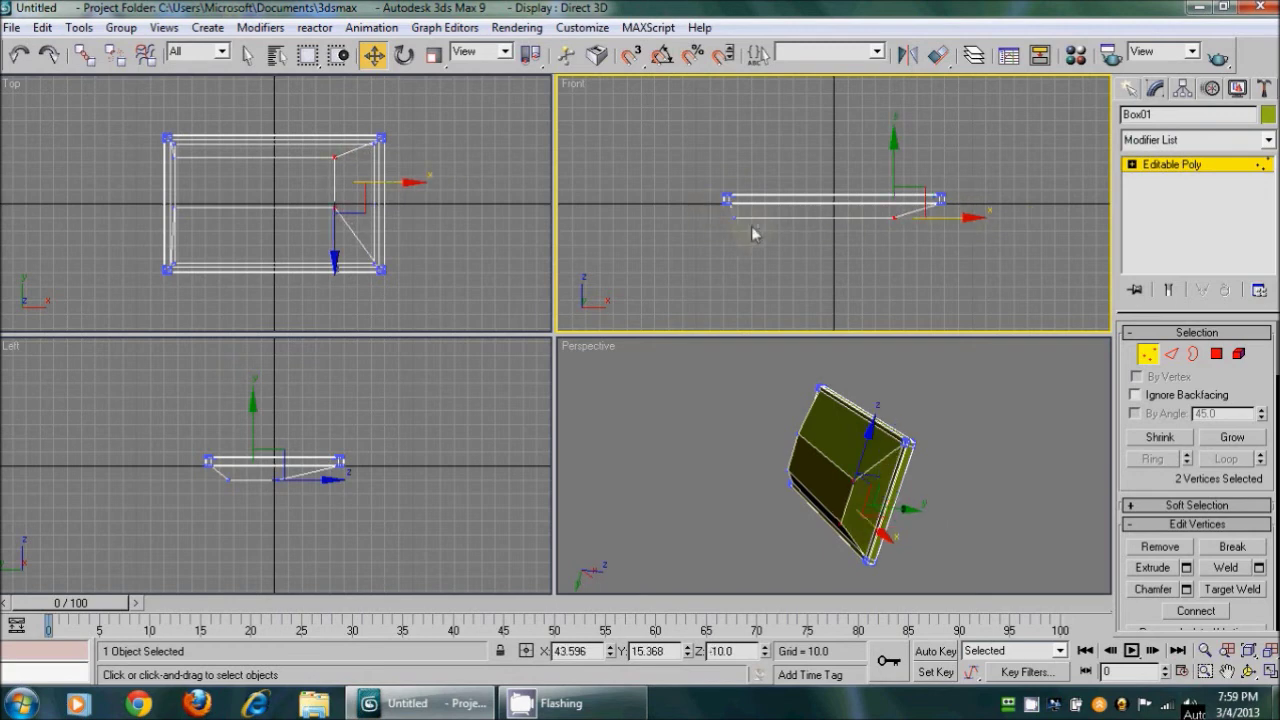
{"action": "left_click_drag", "start_coordinate": [755, 233], "coordinate": [715, 205]}
{"action": "left_click_drag", "start_coordinate": [795, 222], "coordinate": [847, 222]}
{"action": "left_click", "coordinate": [913, 249]}
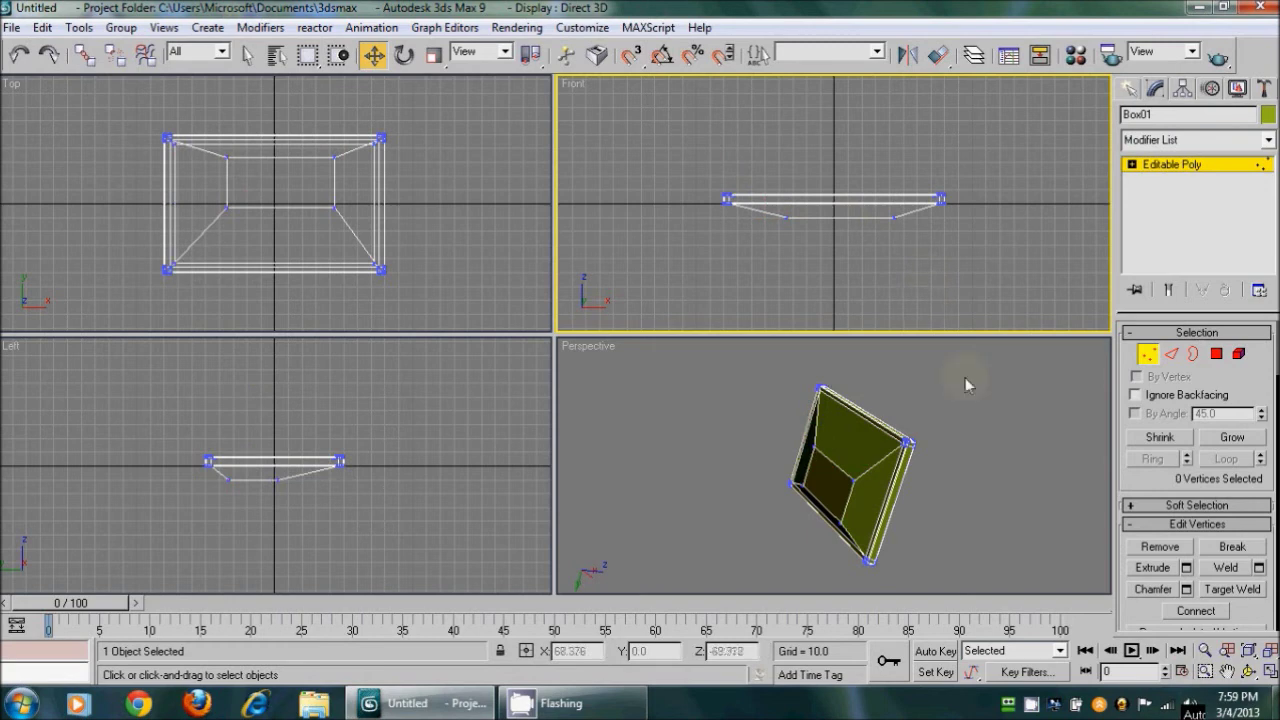
Orbit the Perspective view to inspect the tapered back shell
{"action": "left_click", "coordinate": [1245, 670]}
{"action": "left_click", "coordinate": [880, 522]}
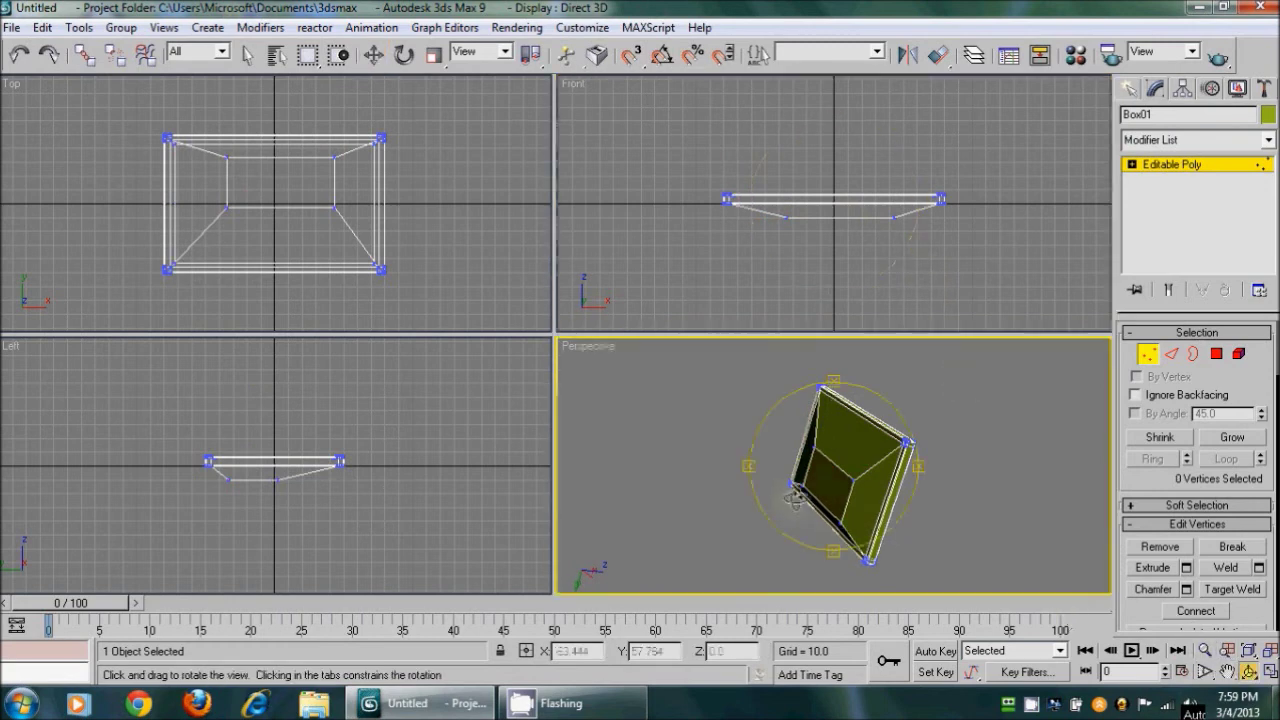
{"action": "left_click_drag", "start_coordinate": [880, 522], "coordinate": [888, 486]}
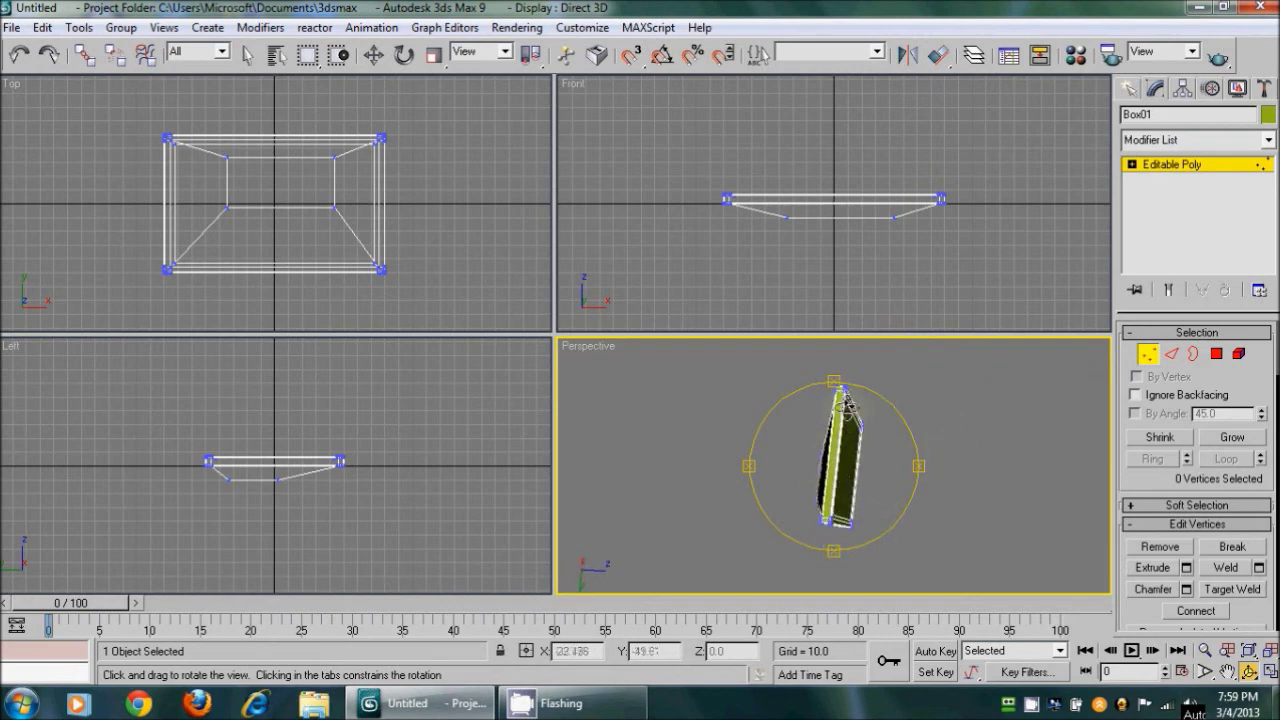
{"action": "left_click_drag", "start_coordinate": [848, 405], "coordinate": [893, 425]}
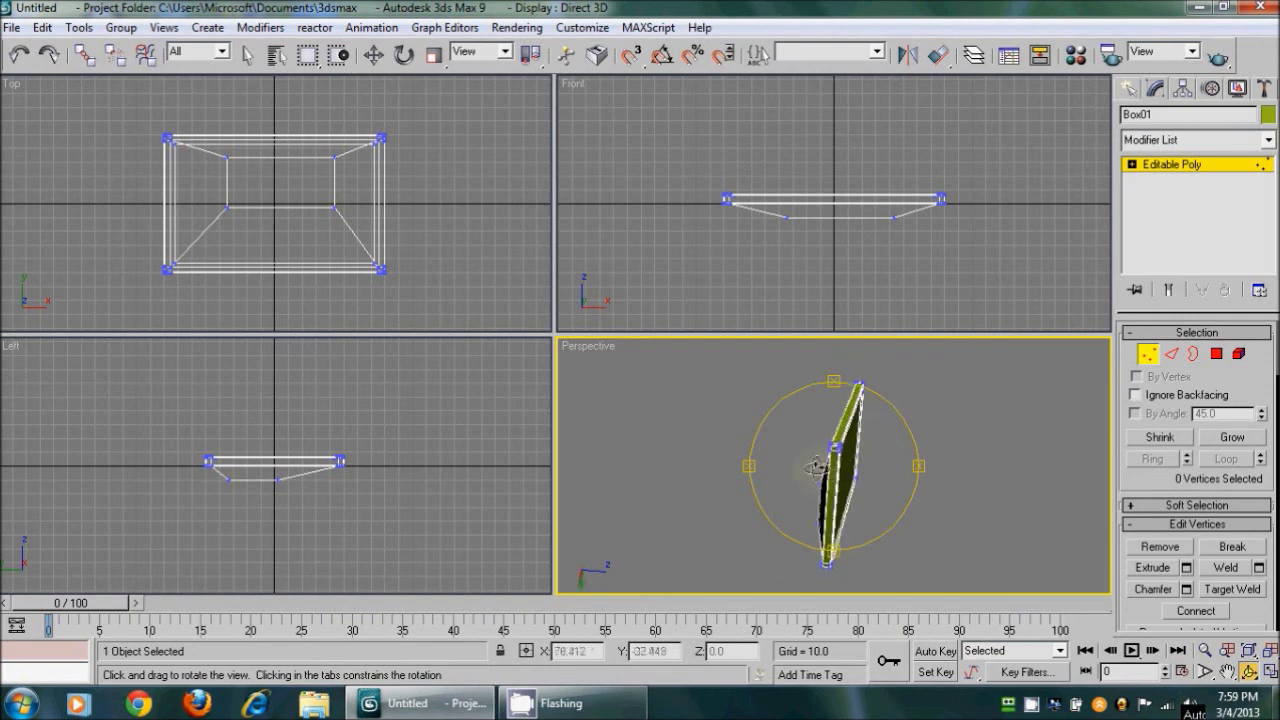
{"action": "left_click_drag", "start_coordinate": [752, 505], "coordinate": [836, 509]}
In Edge mode, select the eight sloping edges of the tapered back shell
{"action": "left_click", "coordinate": [1171, 353]}
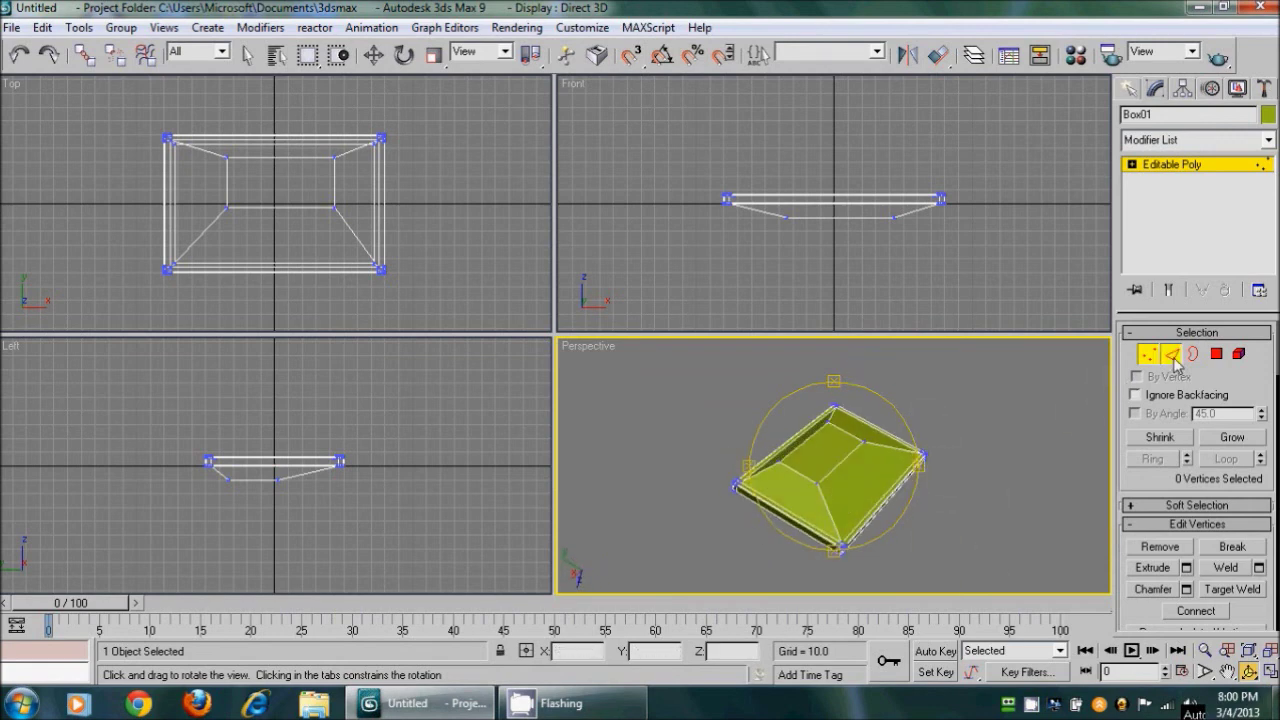
{"action": "left_click", "coordinate": [823, 493]}
{"action": "left_click", "coordinate": [879, 443], "text": "ctrl"}
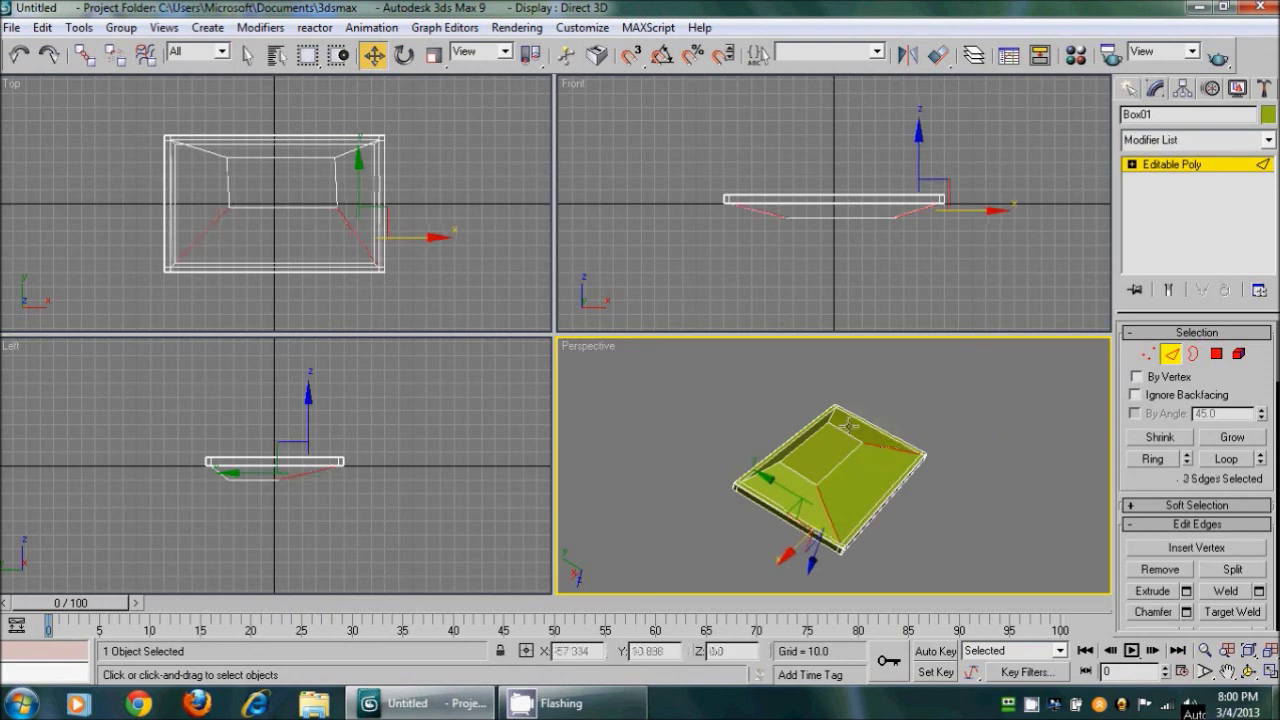
{"action": "left_click", "coordinate": [817, 432], "text": "ctrl"}
{"action": "left_click", "coordinate": [775, 466], "text": "ctrl"}
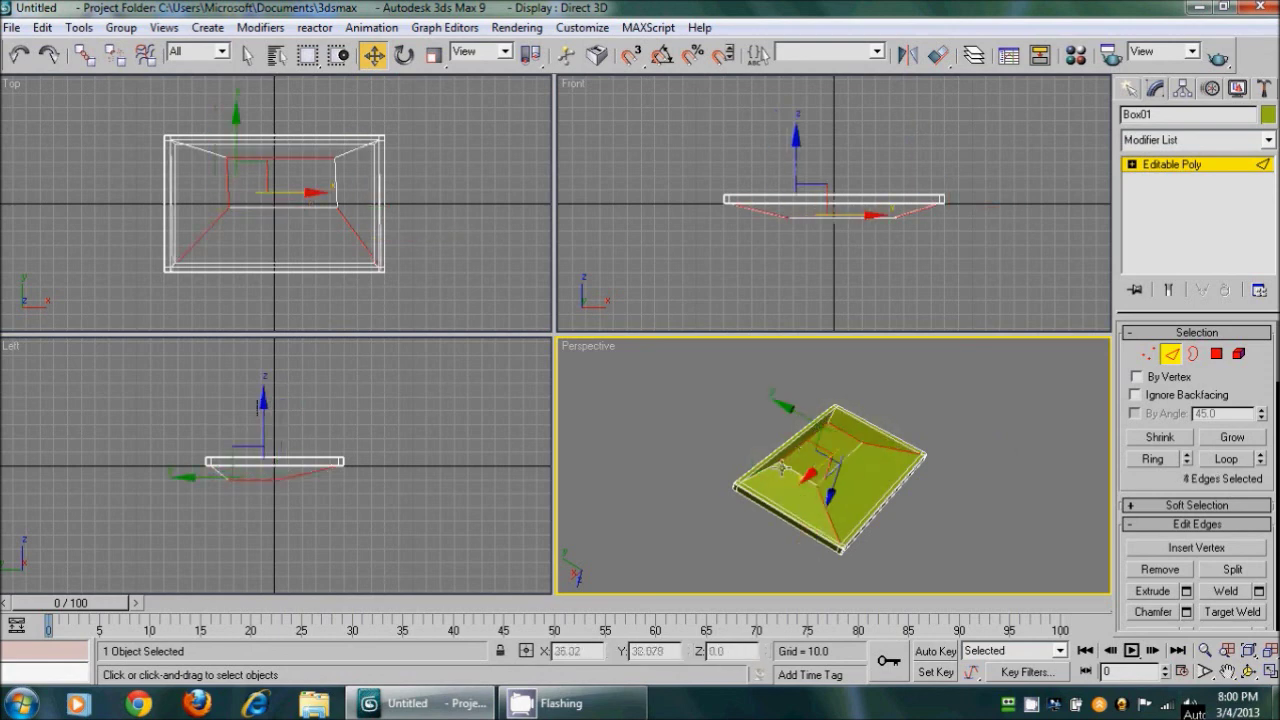
{"action": "left_click", "coordinate": [790, 476], "text": "ctrl"}
{"action": "left_click", "coordinate": [800, 505], "text": "ctrl"}
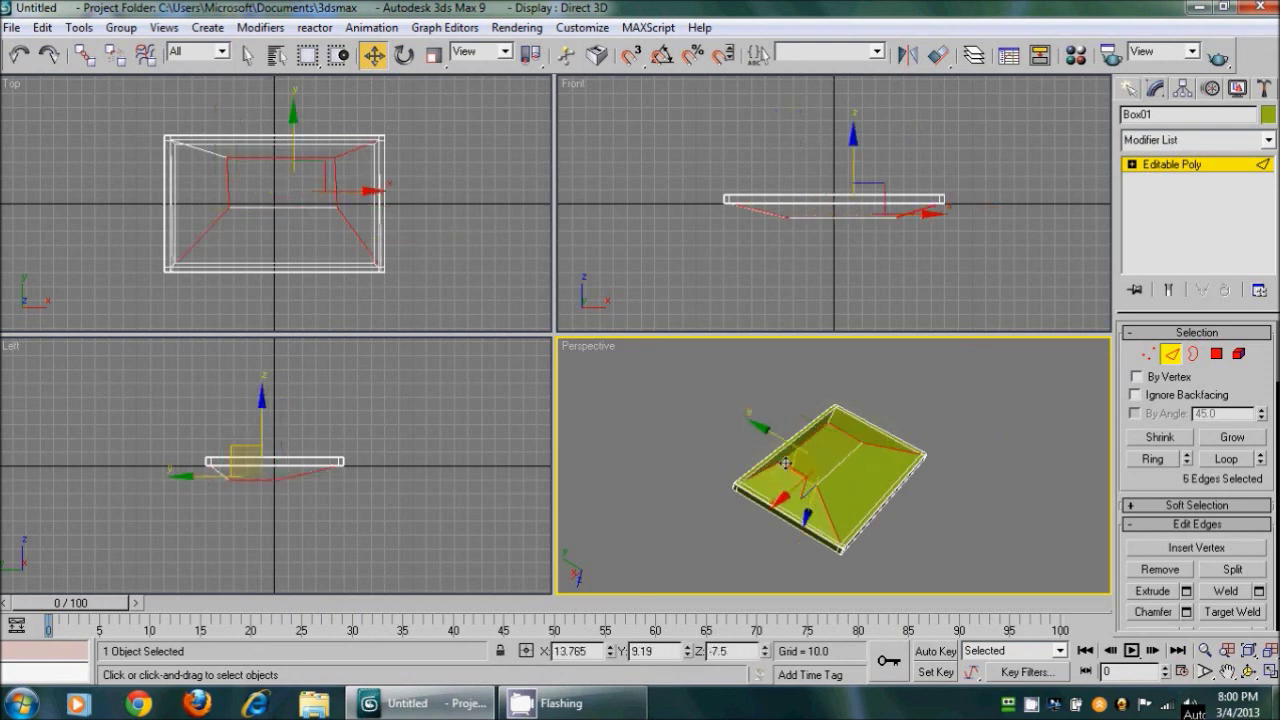
{"action": "left_click", "coordinate": [247, 55]}
{"action": "right_click", "coordinate": [320, 206]}
{"action": "left_click", "coordinate": [208, 152], "text": "ctrl"}
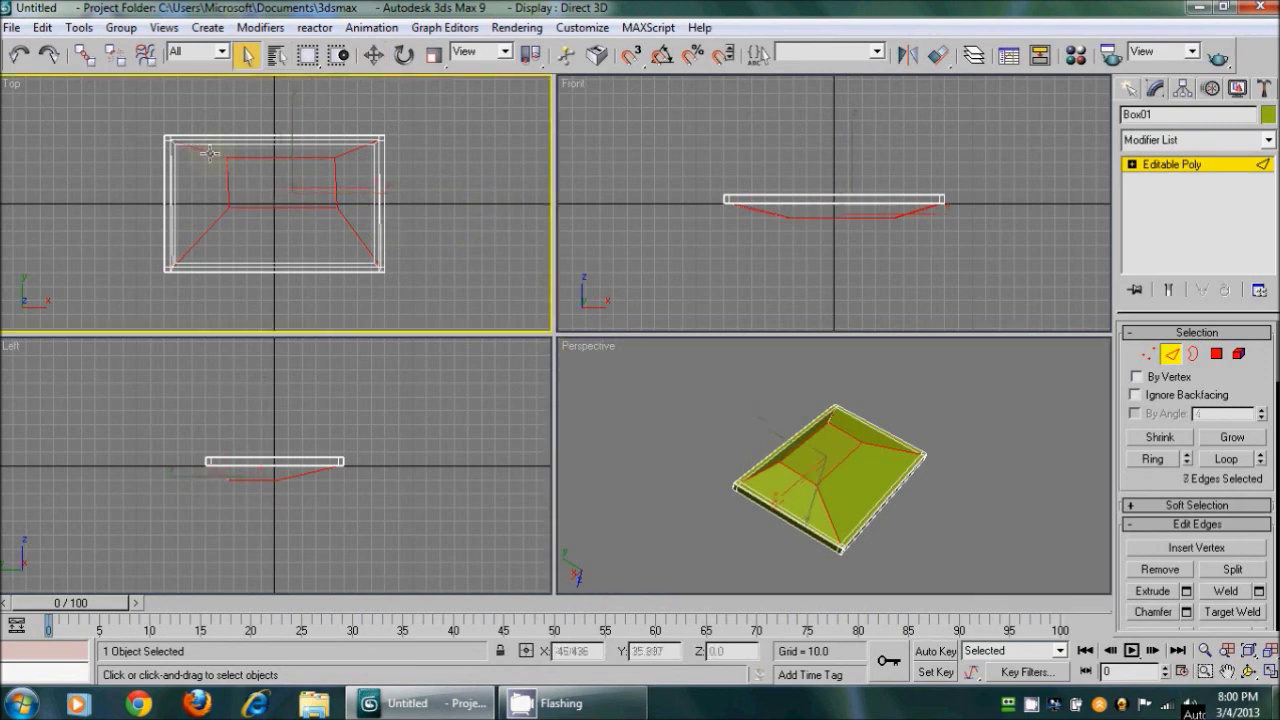
{"action": "left_click", "coordinate": [210, 153], "text": "ctrl"}
{"action": "left_click", "coordinate": [1217, 460]}
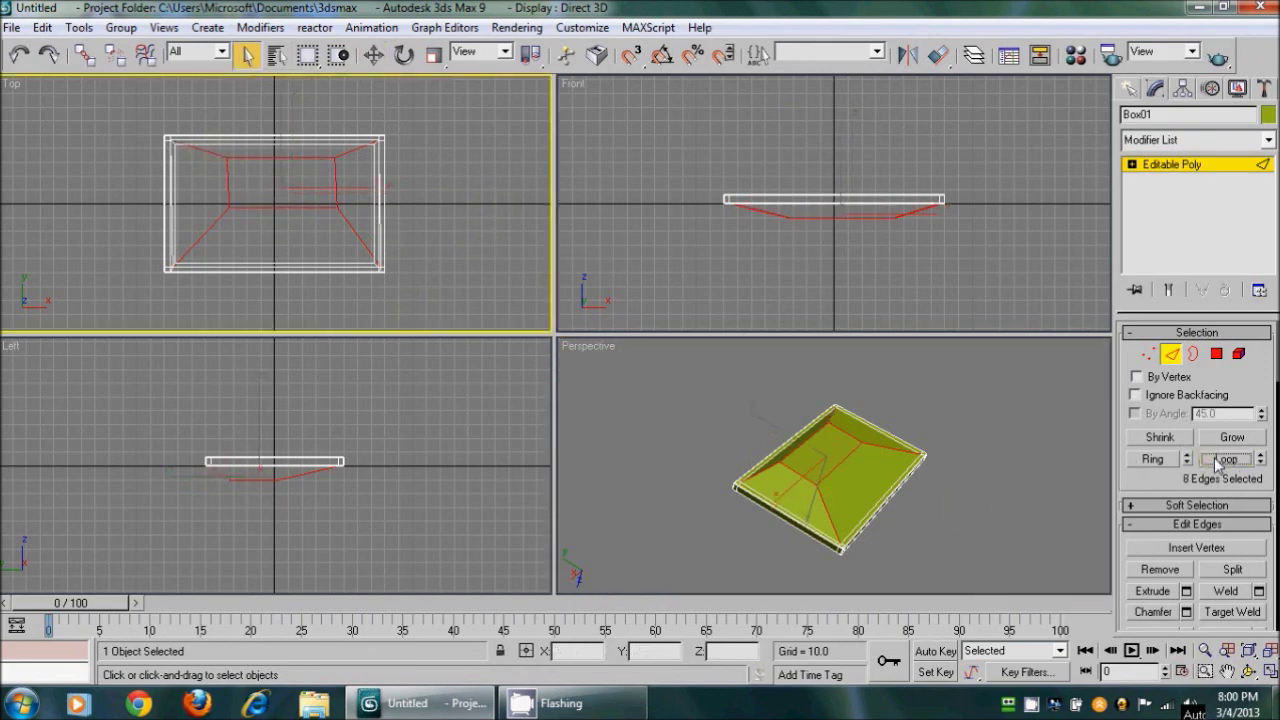
Chamfer the selected back edges and recentre the Perspective view
{"action": "left_click", "coordinate": [1187, 612]}
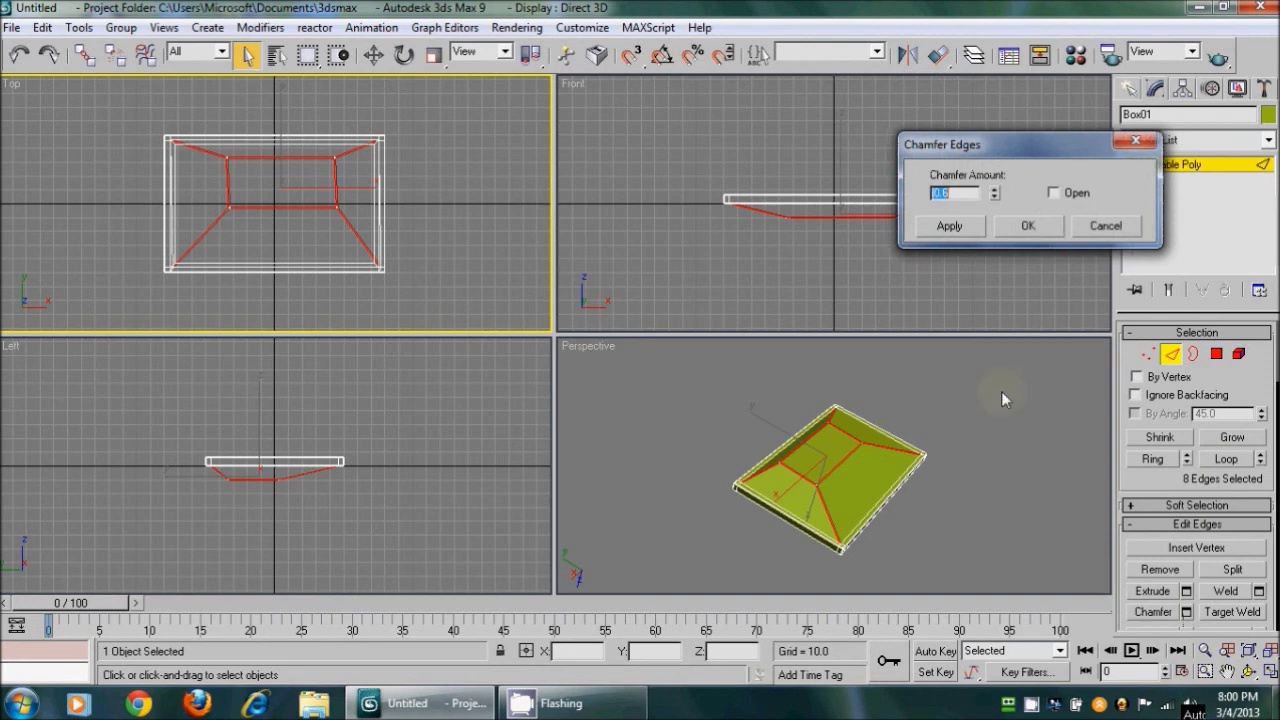
{"action": "left_click", "coordinate": [1014, 226]}
{"action": "left_click", "coordinate": [1014, 514]}
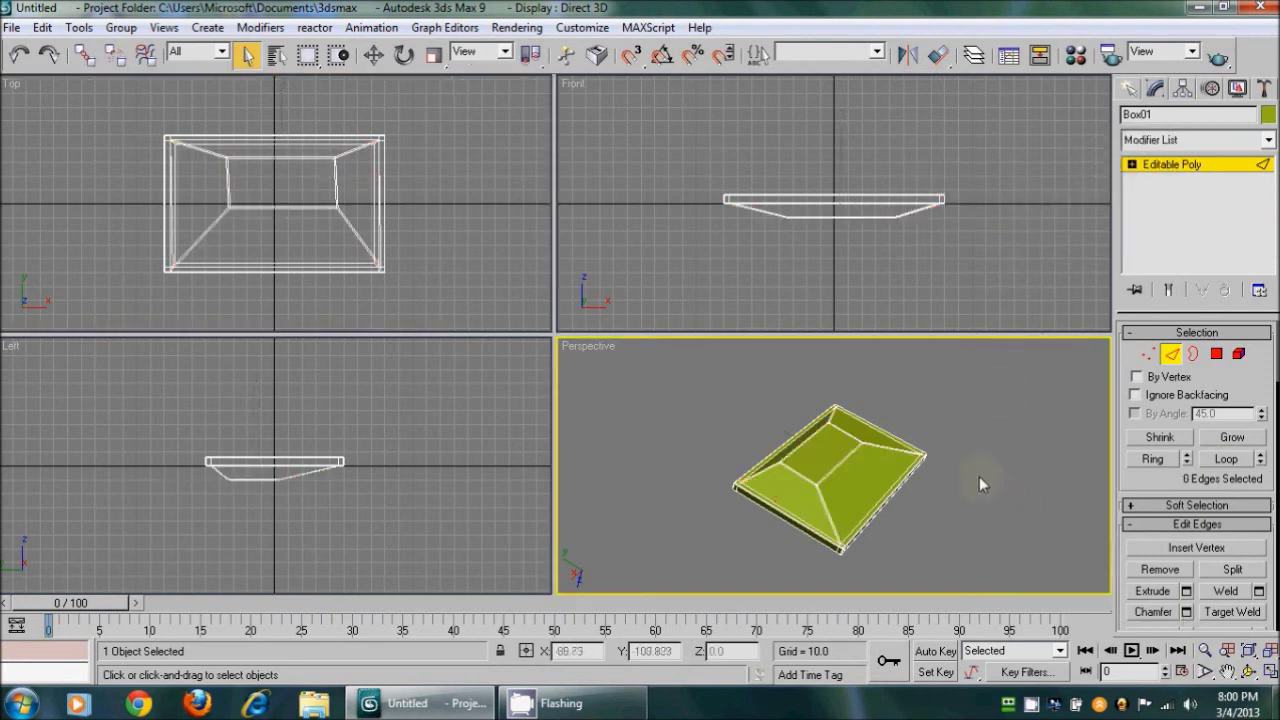
{"action": "middle_click_drag", "start_coordinate": [956, 461], "coordinate": [910, 433]}
{"action": "scroll", "coordinate": [900, 425], "scroll_direction": "up", "scroll_amount": 5}
{"action": "middle_click_drag", "start_coordinate": [814, 421], "coordinate": [976, 471]}
{"action": "scroll", "coordinate": [930, 440], "scroll_direction": "down", "scroll_amount": 5}
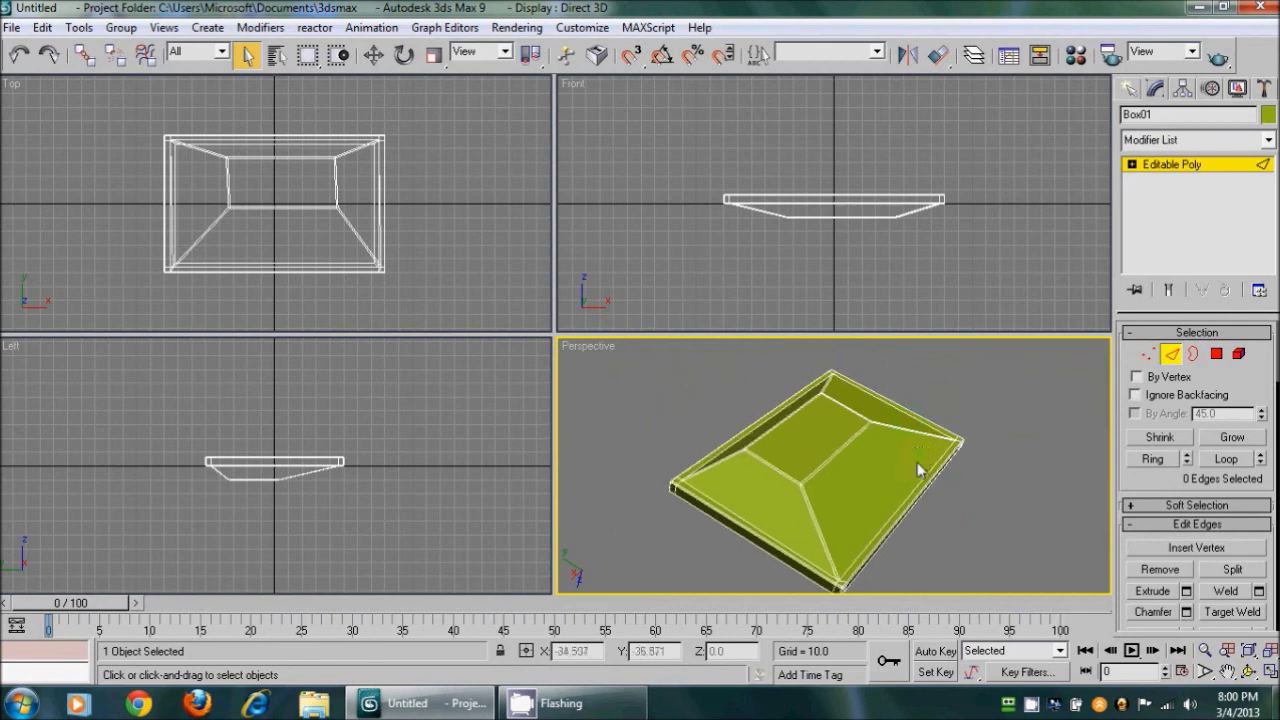
{"action": "key", "text": "F4"}
{"action": "key", "text": "F4"}
{"action": "left_click", "coordinate": [1250, 672]}
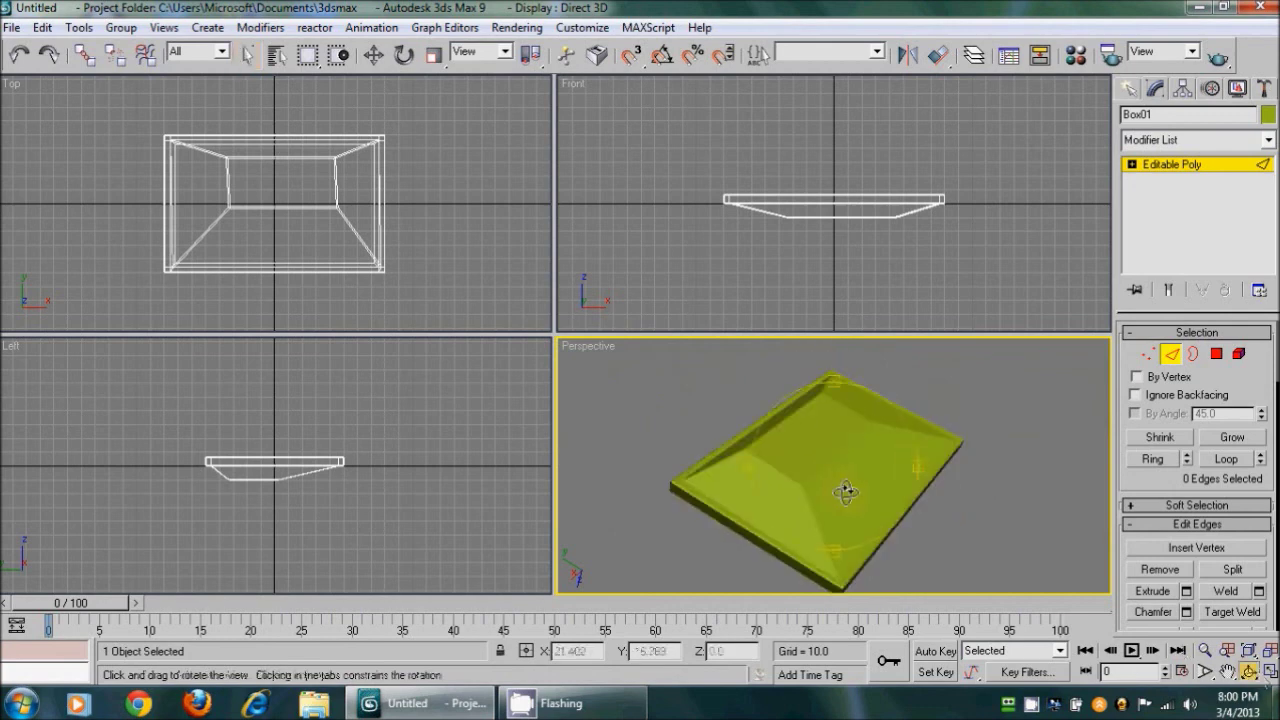
{"action": "left_click_drag", "start_coordinate": [845, 493], "coordinate": [688, 527]}
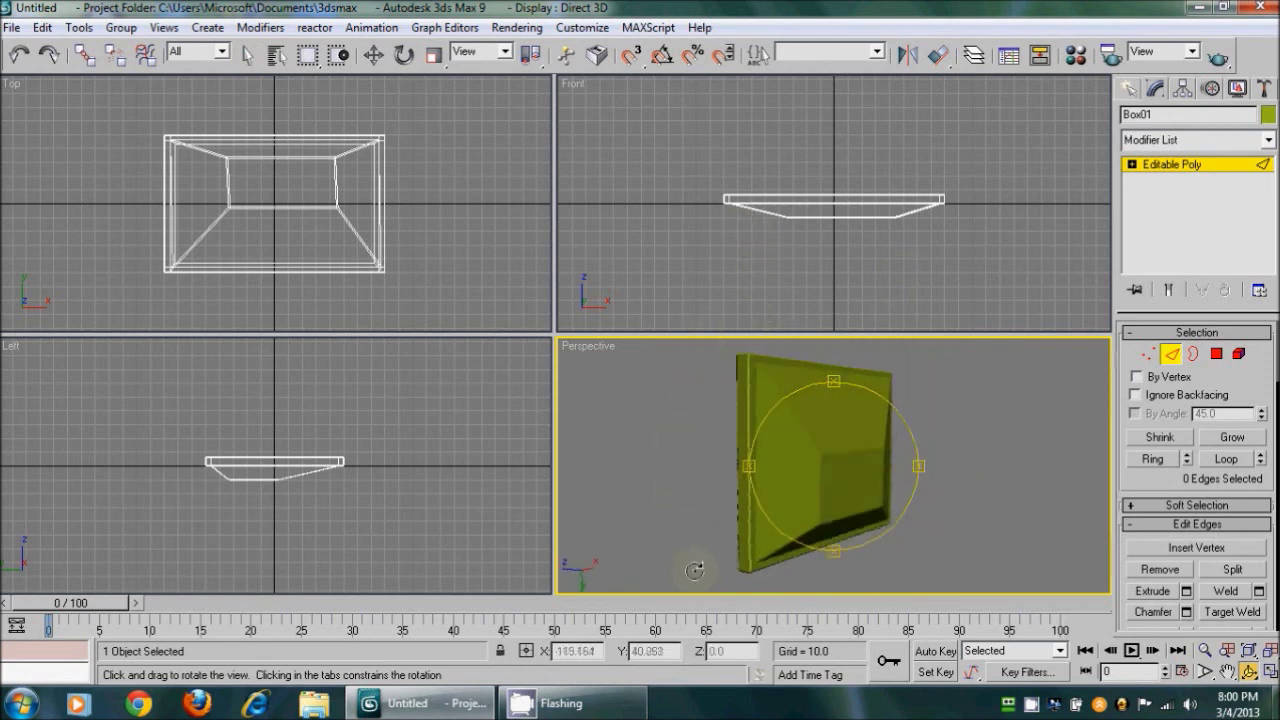
{"action": "mouse_move", "coordinate": [827, 502]}
{"action": "left_mouse_down"}
{"action": "mouse_move", "coordinate": [830, 467]}
{"action": "mouse_move", "coordinate": [806, 477]}
{"action": "mouse_move", "coordinate": [934, 417]}
{"action": "mouse_move", "coordinate": [943, 429]}
{"action": "mouse_move", "coordinate": [846, 480]}
{"action": "mouse_move", "coordinate": [808, 538]}
{"action": "left_mouse_up"}
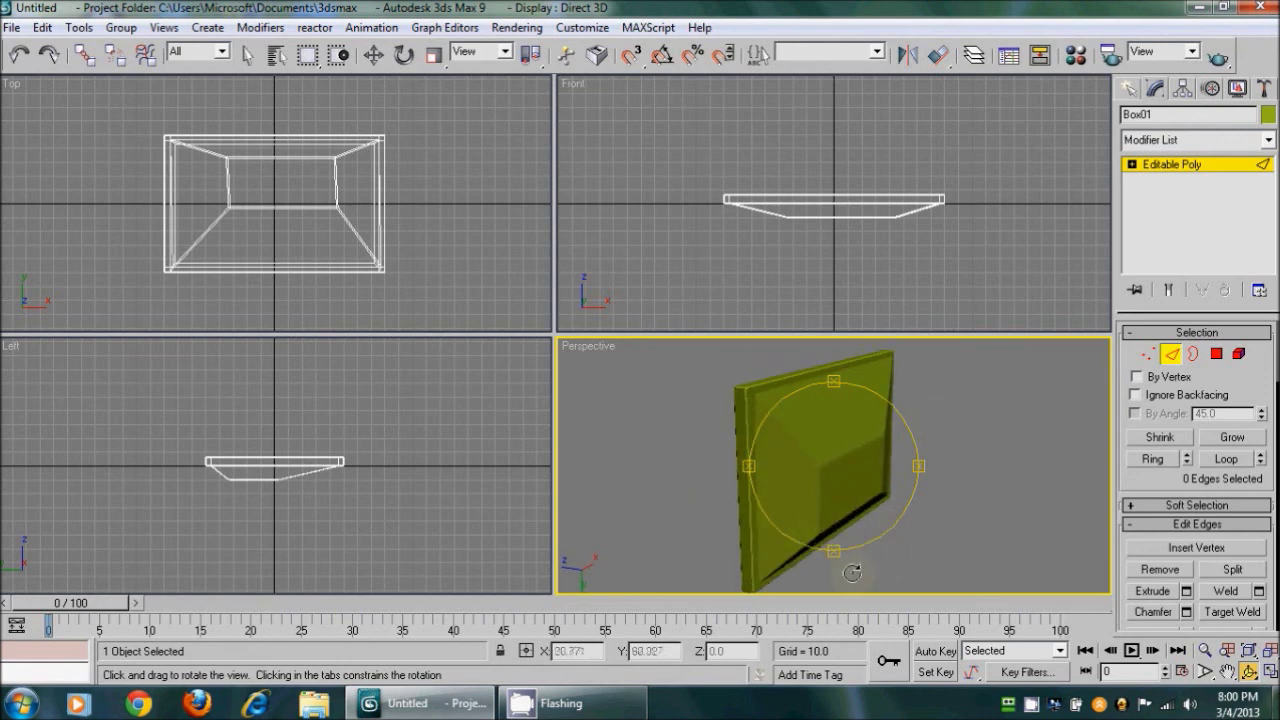
{"action": "left_click_drag", "start_coordinate": [850, 526], "coordinate": [842, 518]}
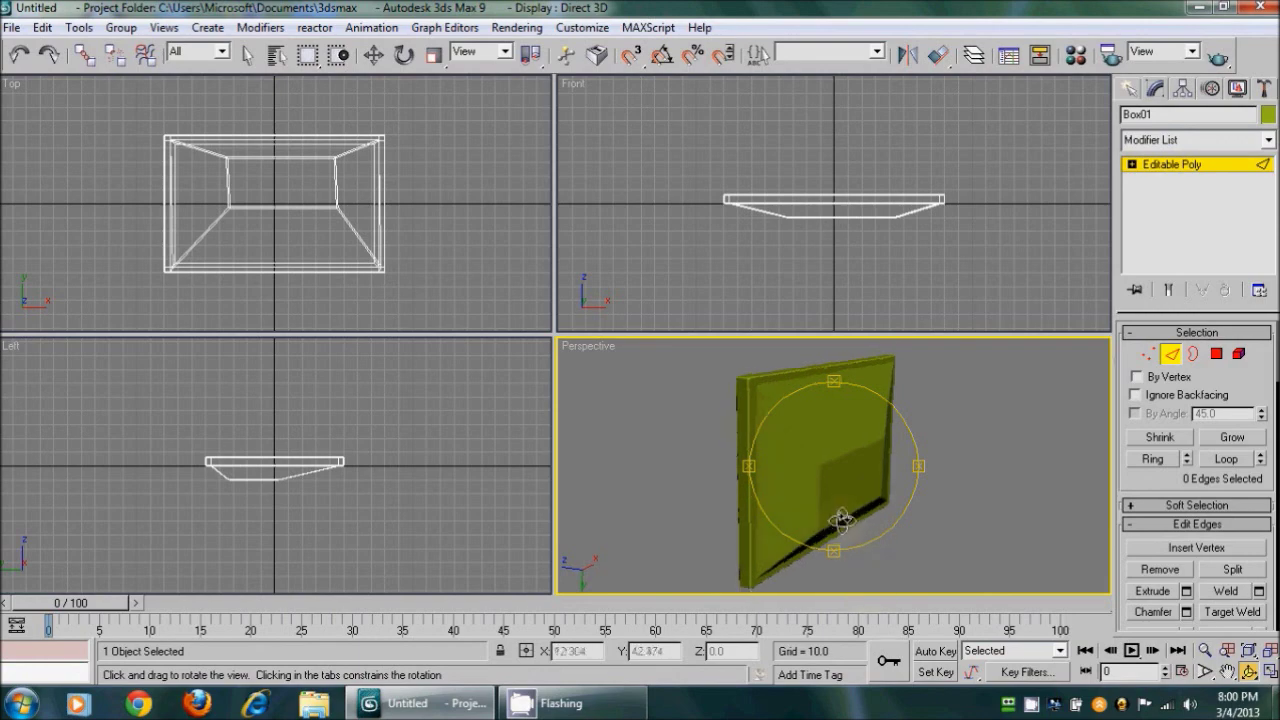